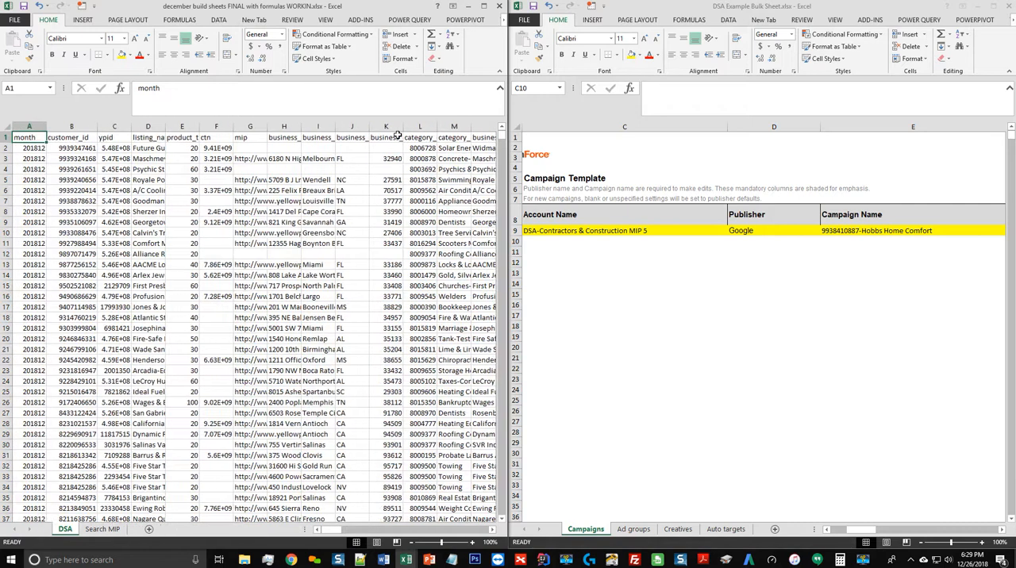
Examine the highlighted example row in the Campaigns template and the customer records in the DSA sheet
{"action": "left_click", "coordinate": [798, 7]}
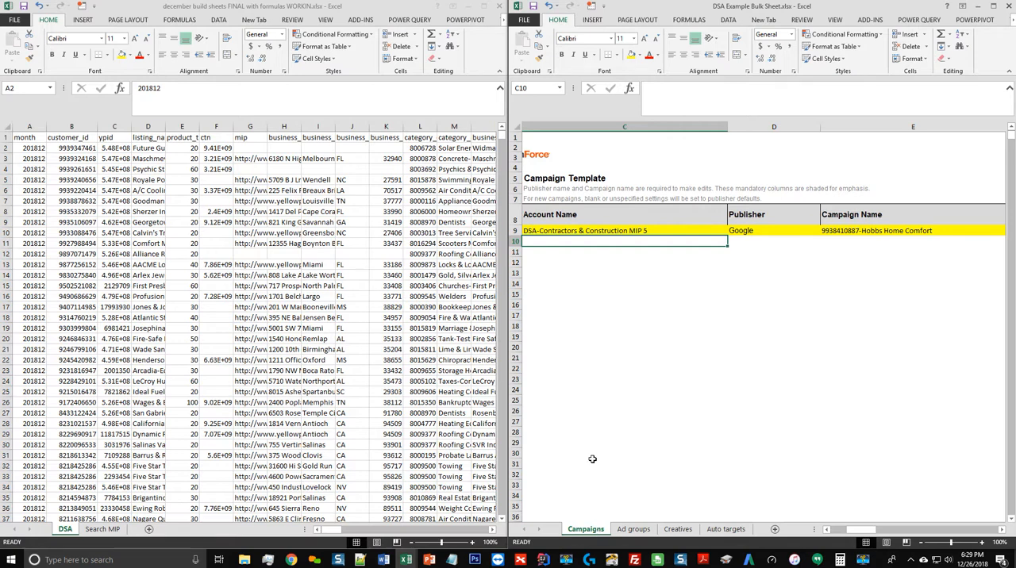
{"action": "left_click", "coordinate": [586, 228]}
{"action": "key", "text": "ctrl+shift+Right"}
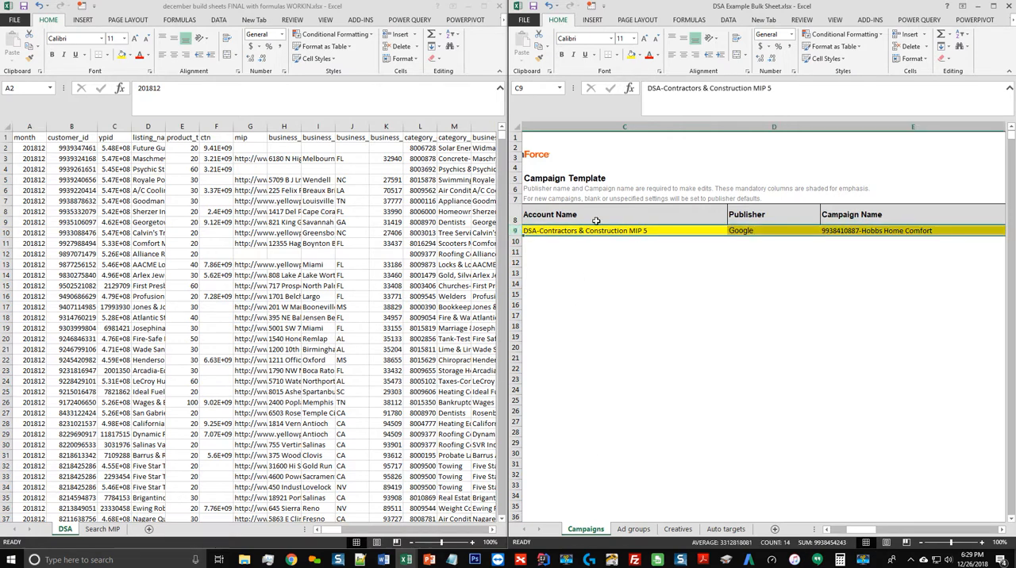
{"action": "left_click", "coordinate": [626, 240]}
{"action": "left_click", "coordinate": [621, 229]}
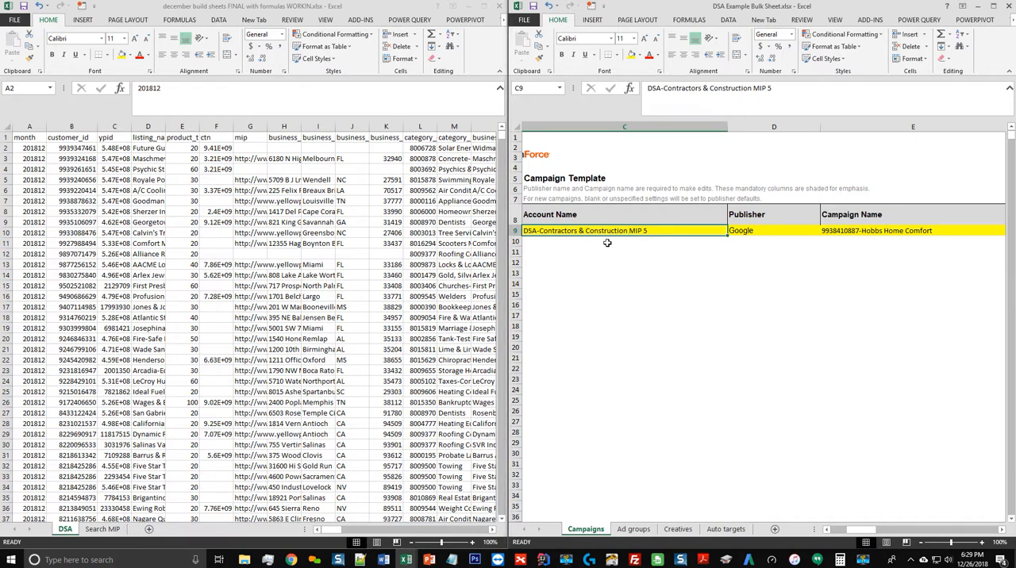
{"action": "key", "text": "Left"}
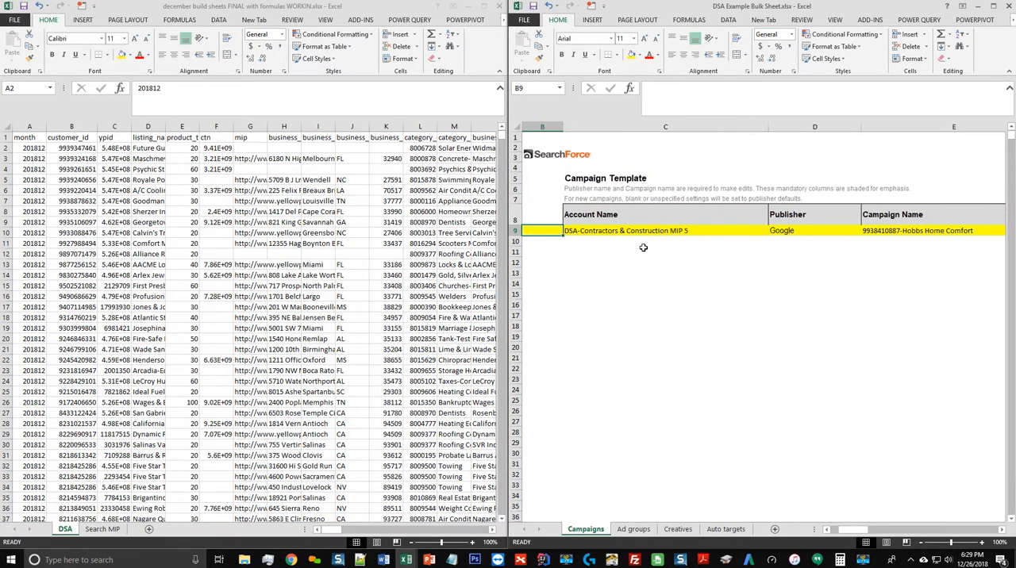
{"action": "left_click", "coordinate": [643, 245]}
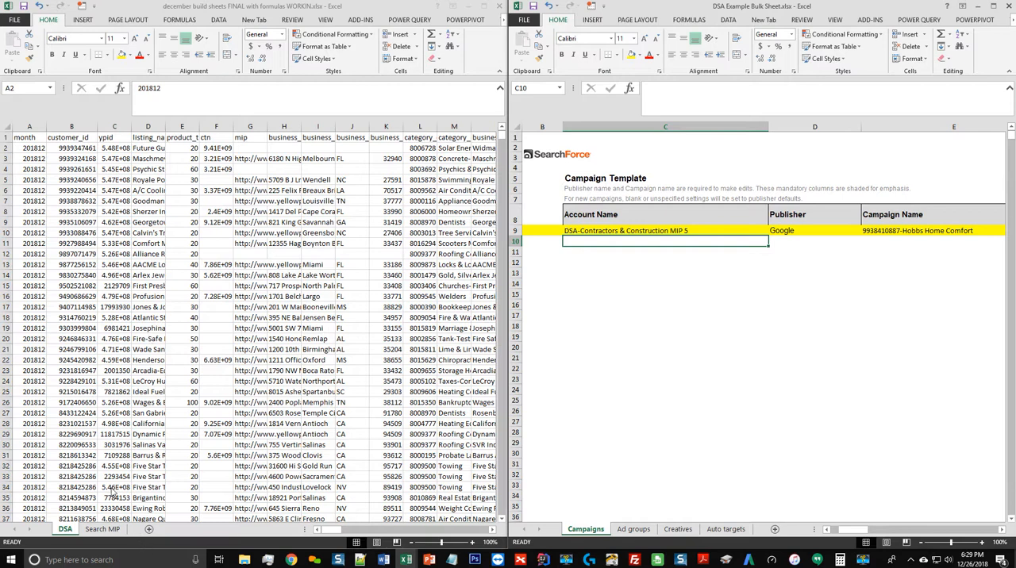
{"action": "left_click", "coordinate": [107, 435]}
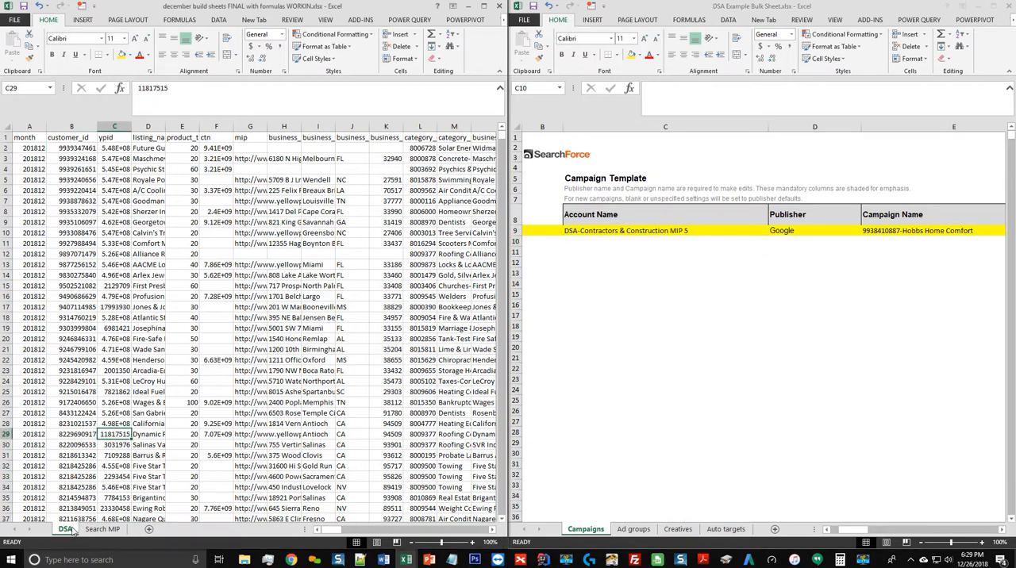
{"action": "left_click", "coordinate": [116, 153]}
{"action": "key", "text": "Left"}
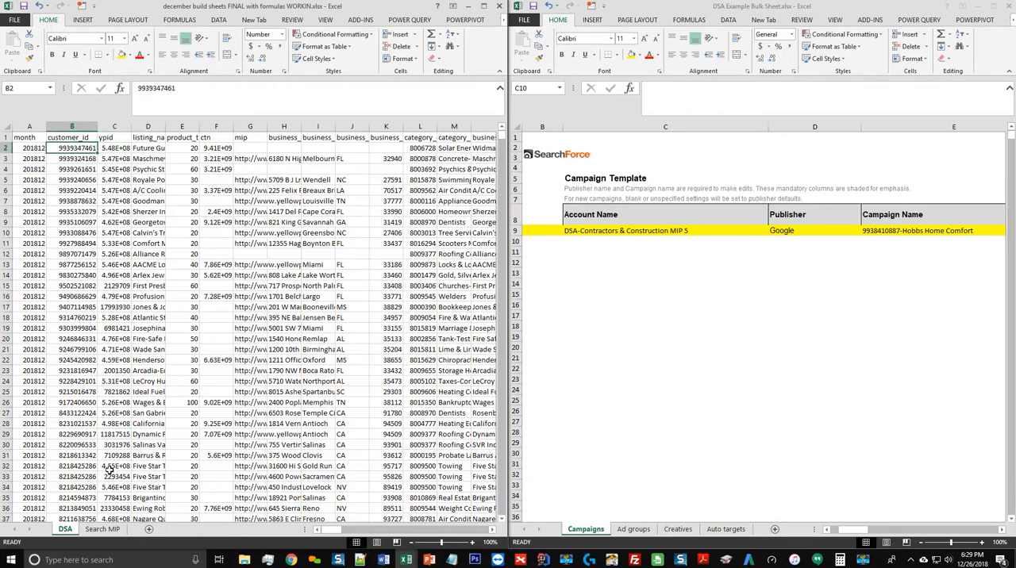
Create a copy of the DSA sheet in the same workbook, placed before the Search MIP sheet
{"action": "right_click", "coordinate": [66, 534]}
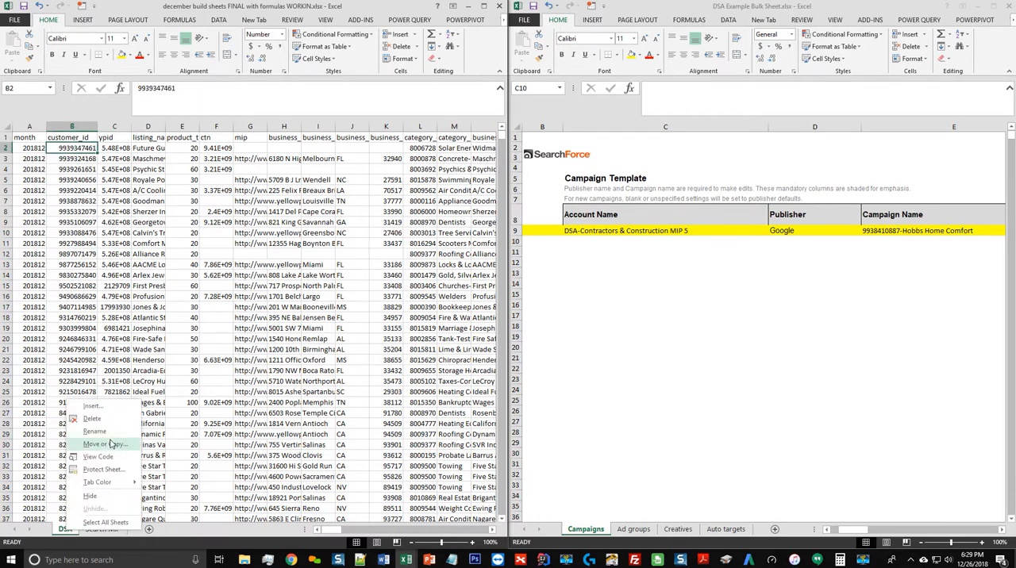
{"action": "left_click", "coordinate": [112, 444]}
{"action": "left_click", "coordinate": [29, 479]}
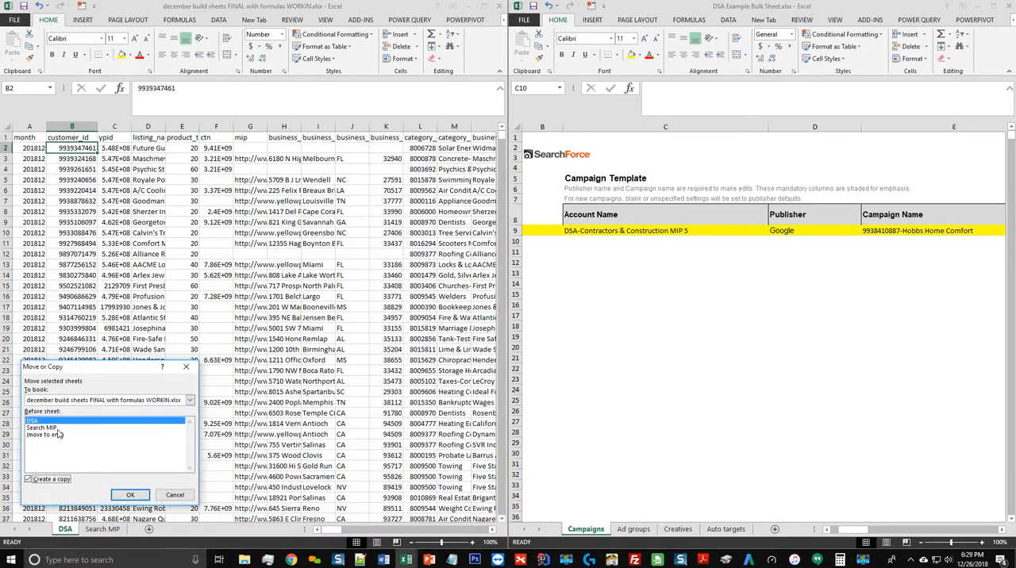
{"action": "left_click", "coordinate": [130, 494]}
Rename the copied DSA sheet as "DSA campaigns"
{"action": "right_click", "coordinate": [105, 531]}
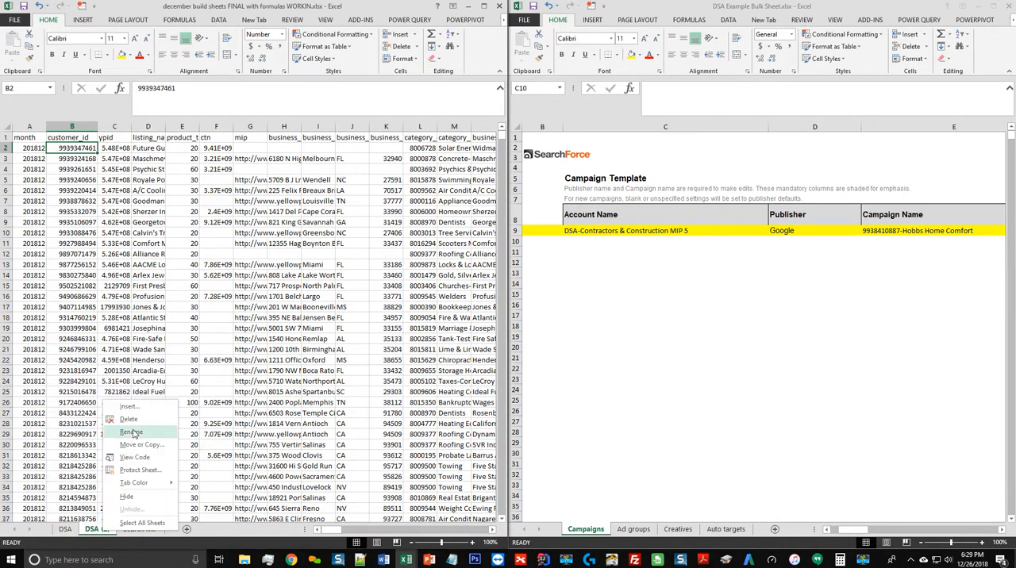
{"action": "left_click", "coordinate": [131, 432]}
{"action": "left_click", "coordinate": [111, 530]}
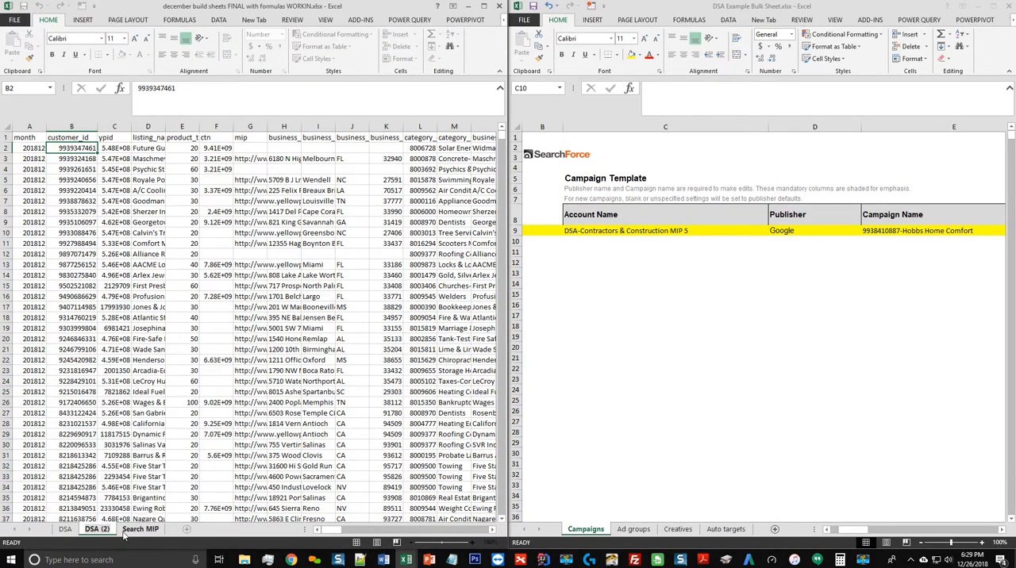
{"action": "key", "text": "BackSpace"}
{"action": "key", "text": "BackSpace"}
{"action": "key", "text": "BackSpace"}
{"action": "type", "text": "campaigns"}
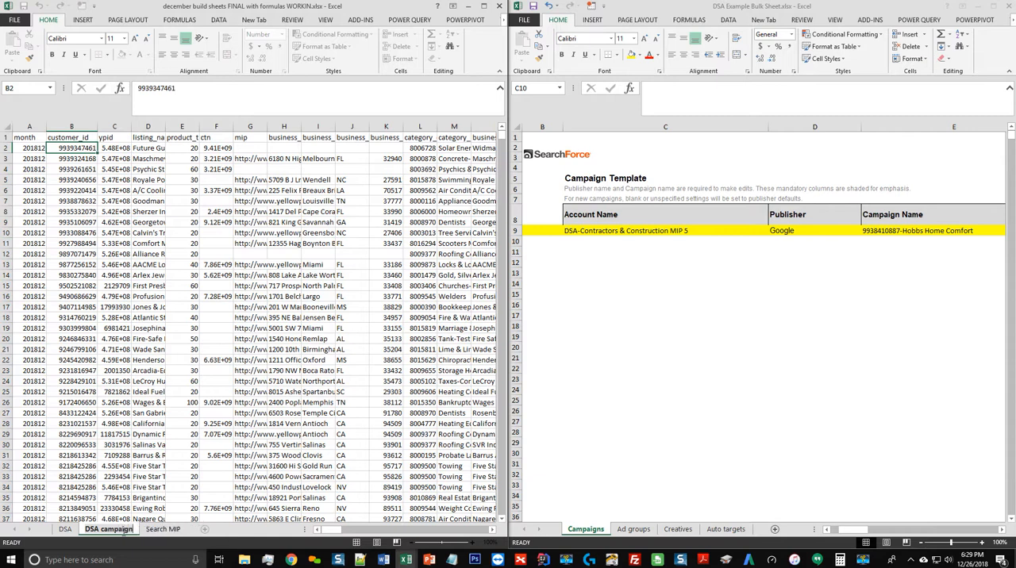
{"action": "key", "text": "Return"}
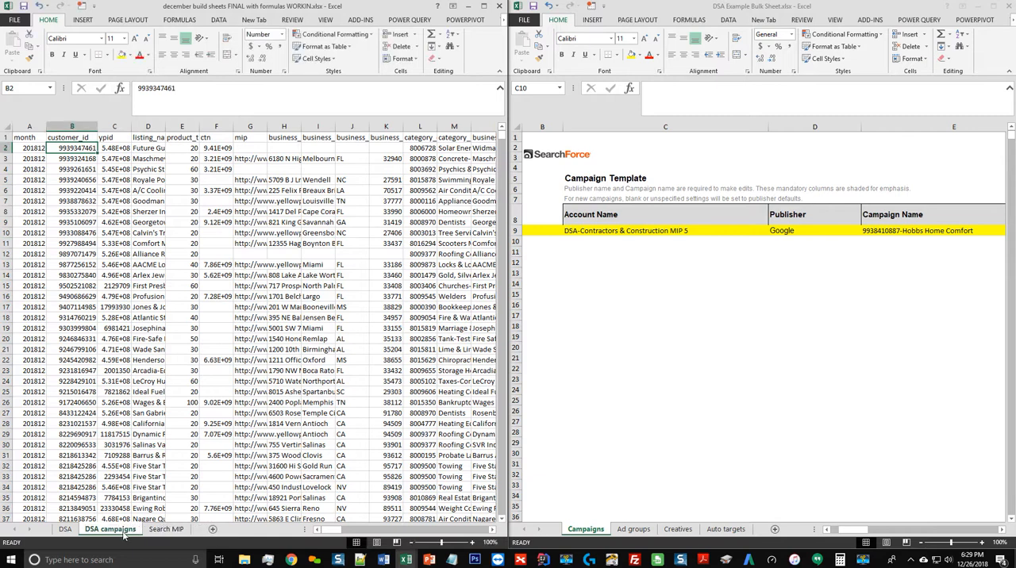
{"action": "left_click", "coordinate": [68, 530]}
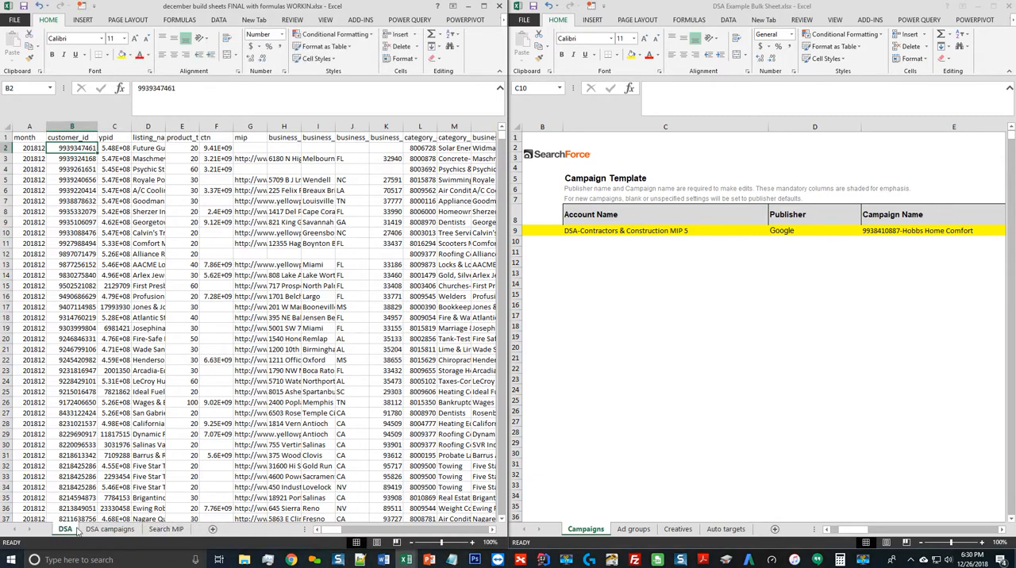
{"action": "left_click", "coordinate": [108, 158]}
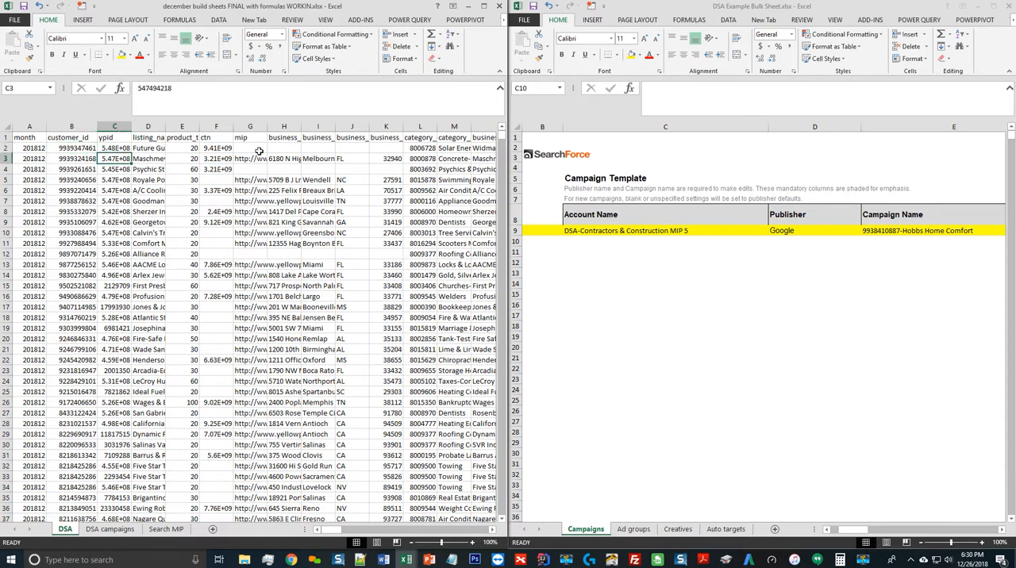
Remove duplicate rows from the DSA campaigns sheet, checking only the campaign column for duplicates
{"action": "left_click", "coordinate": [110, 529]}
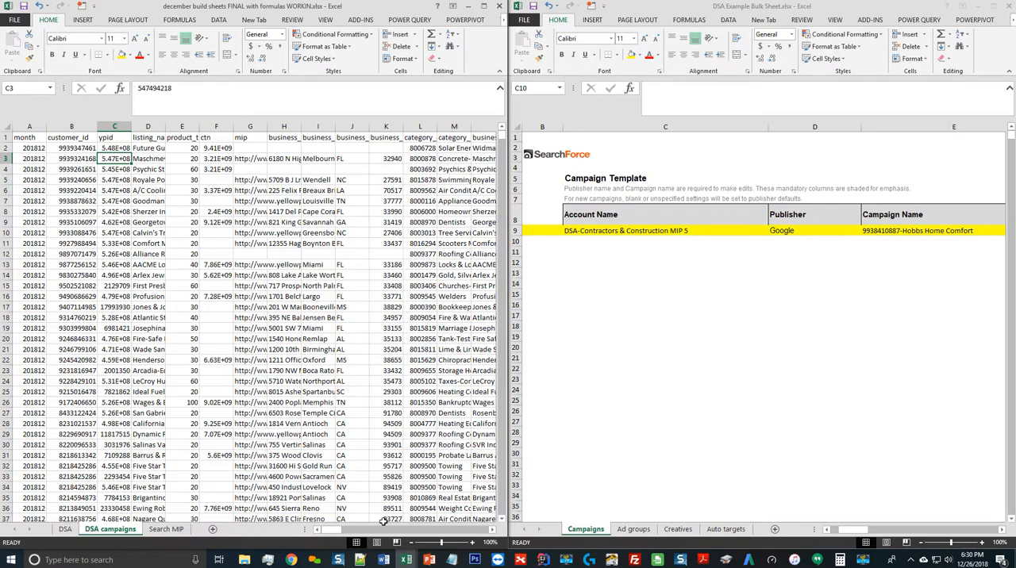
{"action": "left_click_drag", "start_coordinate": [340, 531], "coordinate": [435, 530]}
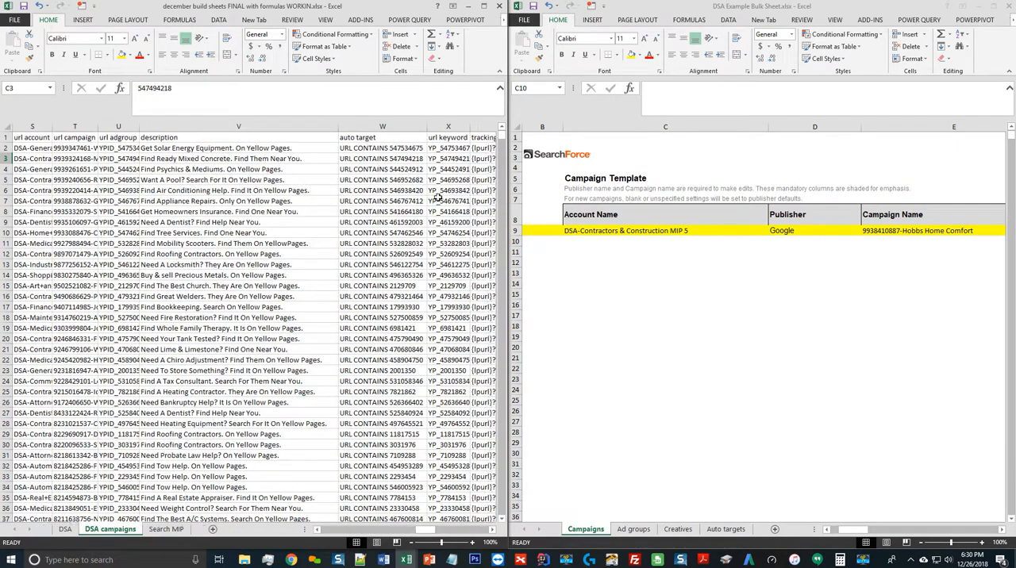
{"action": "left_click", "coordinate": [406, 169]}
{"action": "left_click", "coordinate": [218, 19]}
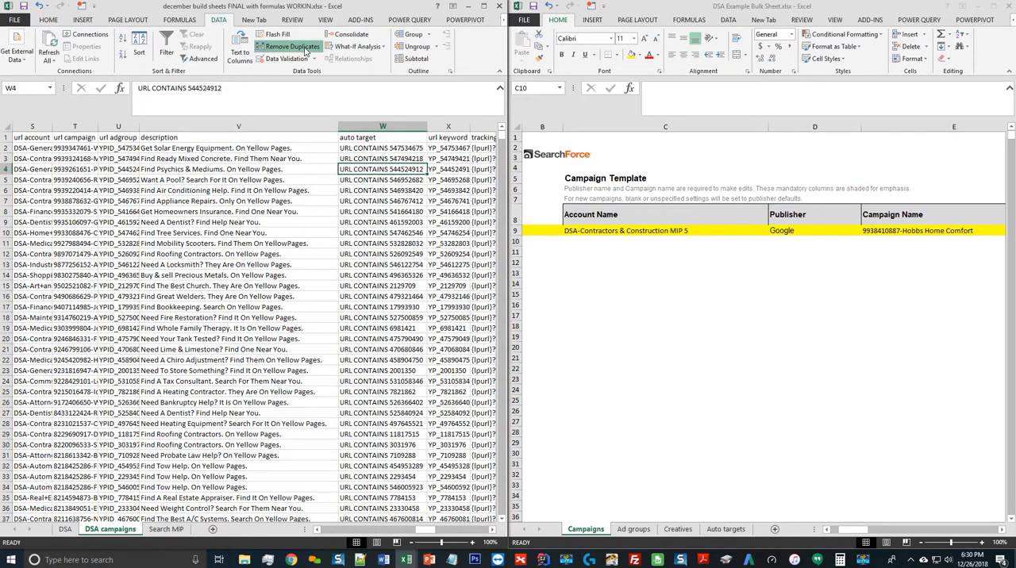
{"action": "left_click", "coordinate": [300, 47]}
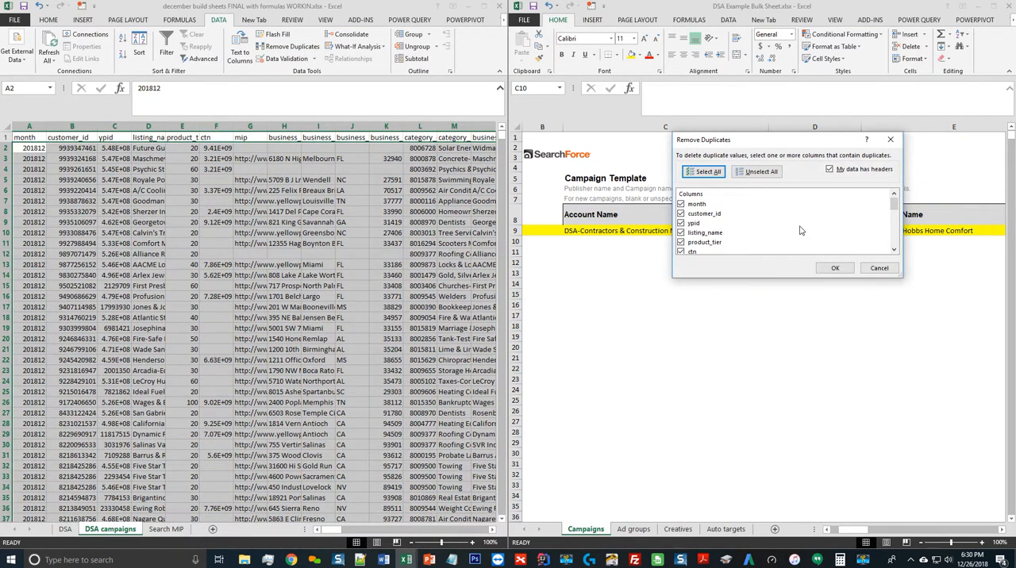
{"action": "scroll", "coordinate": [786, 236], "scroll_direction": "down", "scroll_amount": 5}
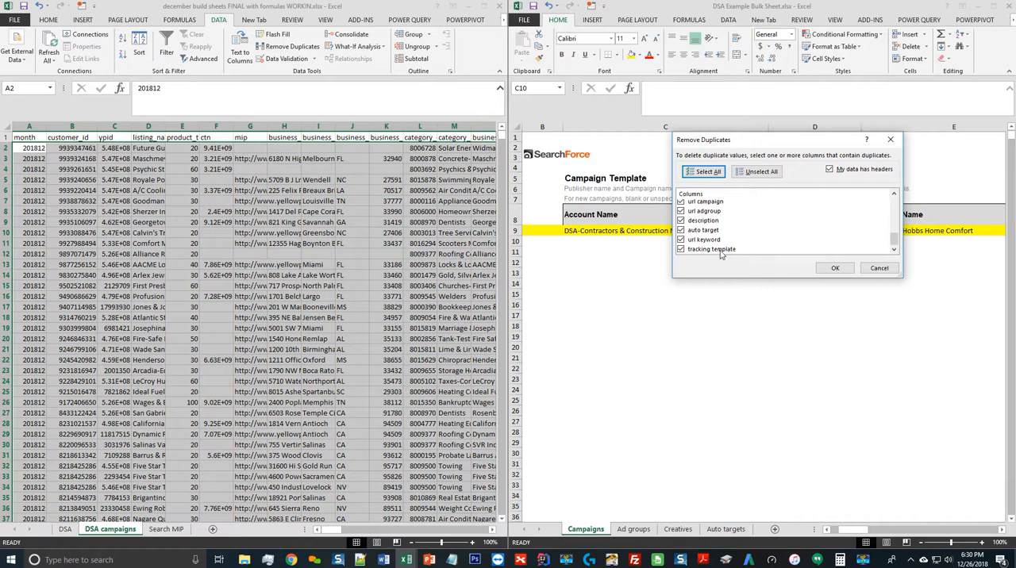
{"action": "left_click", "coordinate": [756, 172]}
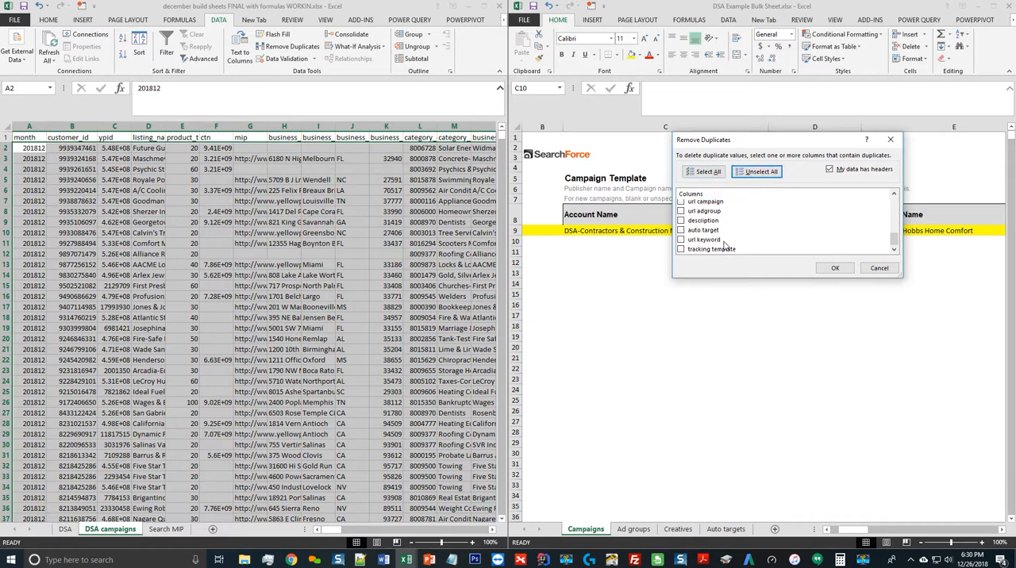
{"action": "scroll", "coordinate": [718, 222], "scroll_direction": "down", "scroll_amount": 3}
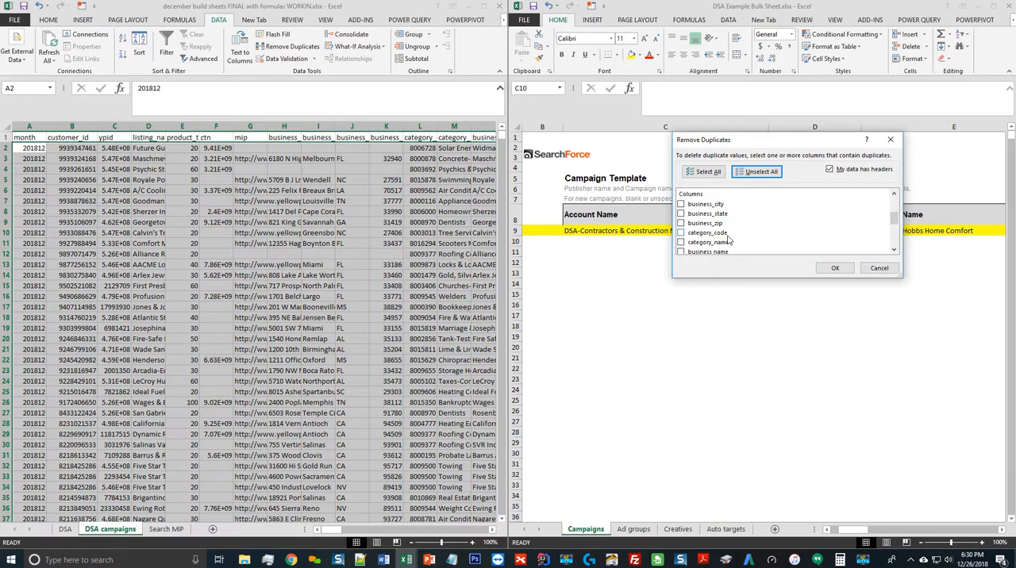
{"action": "scroll", "coordinate": [728, 239], "scroll_direction": "down", "scroll_amount": 1}
{"action": "scroll", "coordinate": [729, 240], "scroll_direction": "up", "scroll_amount": 3}
{"action": "scroll", "coordinate": [729, 240], "scroll_direction": "down", "scroll_amount": 2}
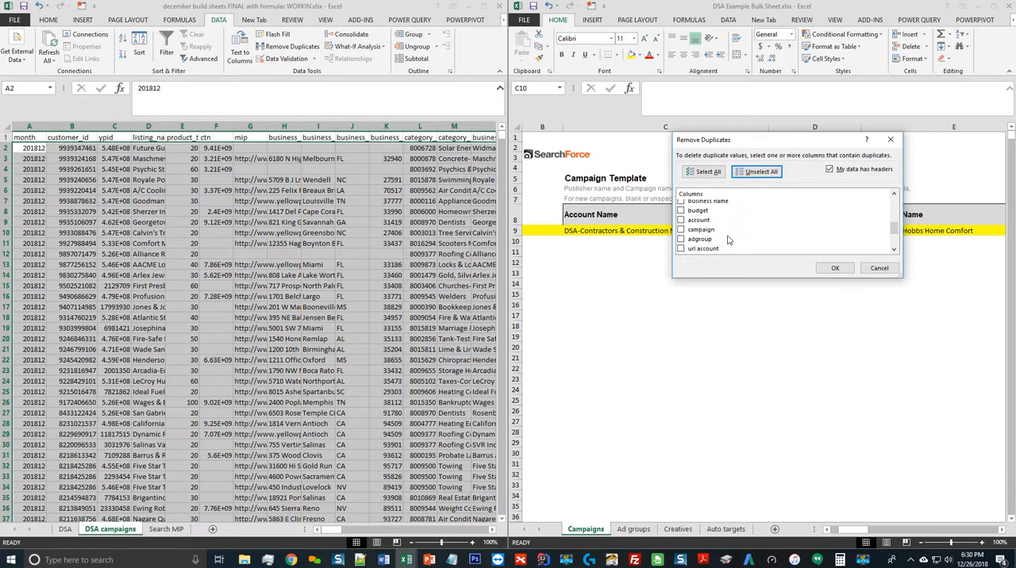
{"action": "left_click", "coordinate": [692, 230]}
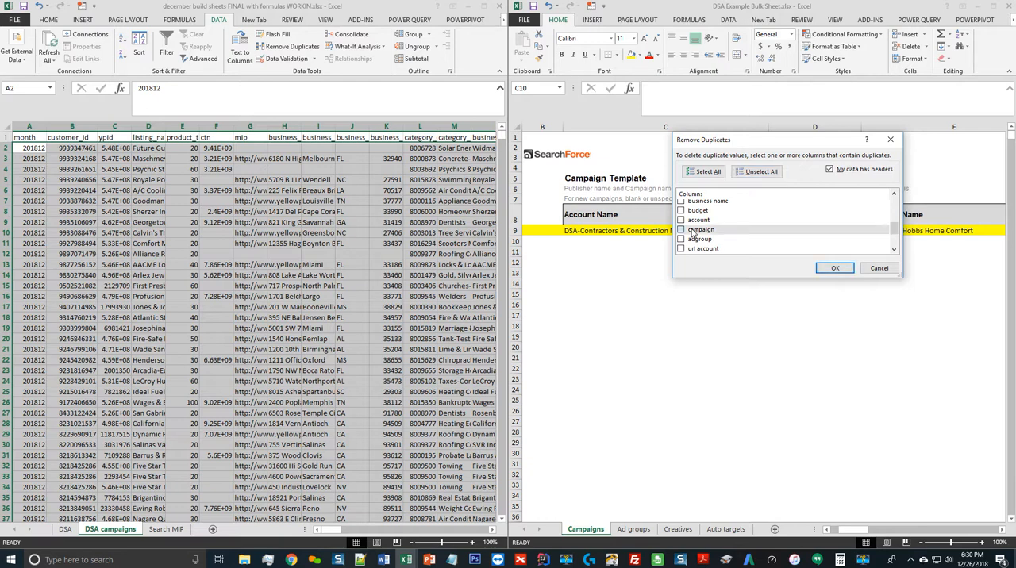
{"action": "left_click", "coordinate": [837, 268]}
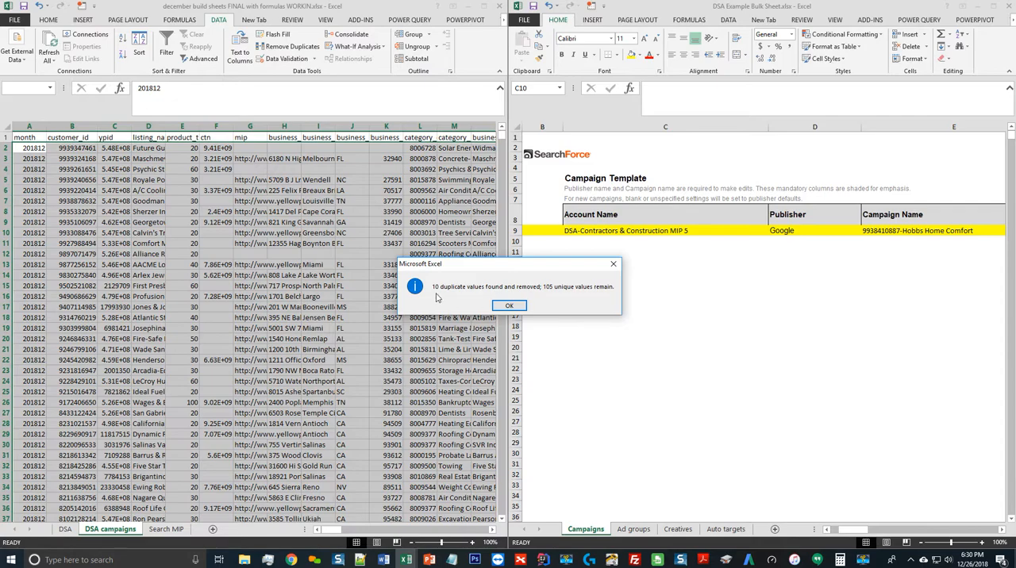
{"action": "left_click", "coordinate": [509, 306]}
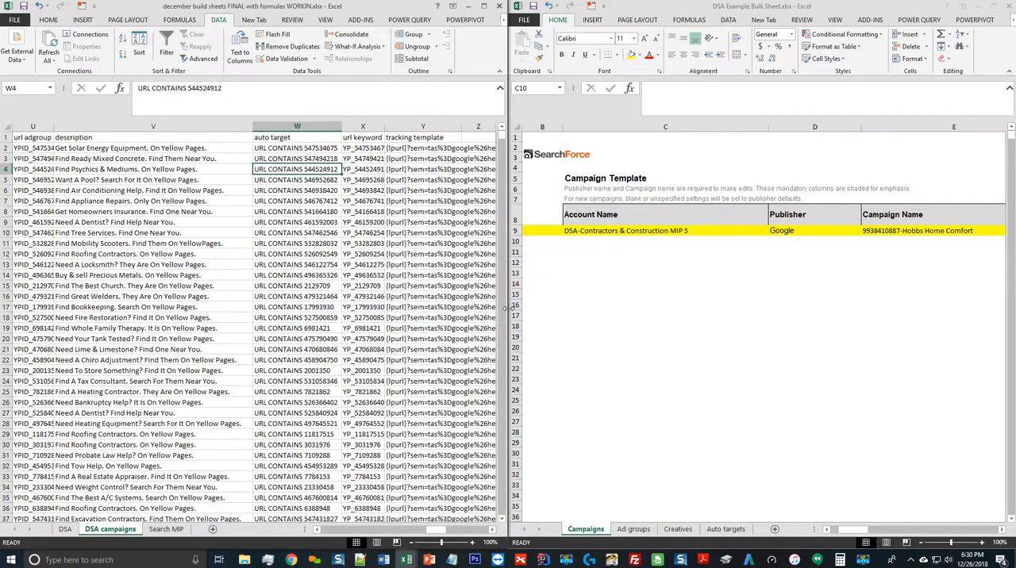
Select the first account entry, P2, in the DSA campaigns sheet, with C10 selected as the destination in the Campaigns template
{"action": "left_click", "coordinate": [197, 147]}
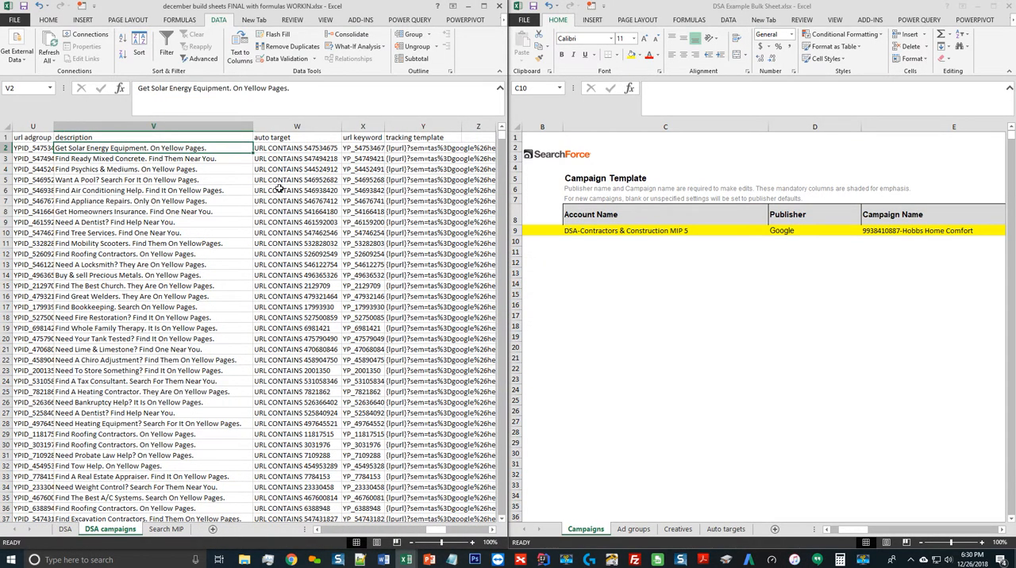
{"action": "key", "text": "Left"}
{"action": "key", "text": "Left"}
{"action": "key", "text": "Left"}
{"action": "key", "text": "Left"}
{"action": "key", "text": "Left"}
{"action": "key", "text": "Left"}
{"action": "key", "text": "Left"}
{"action": "key", "text": "Left"}
{"action": "key", "text": "Left"}
{"action": "key", "text": "Left"}
{"action": "left_click", "coordinate": [634, 240]}
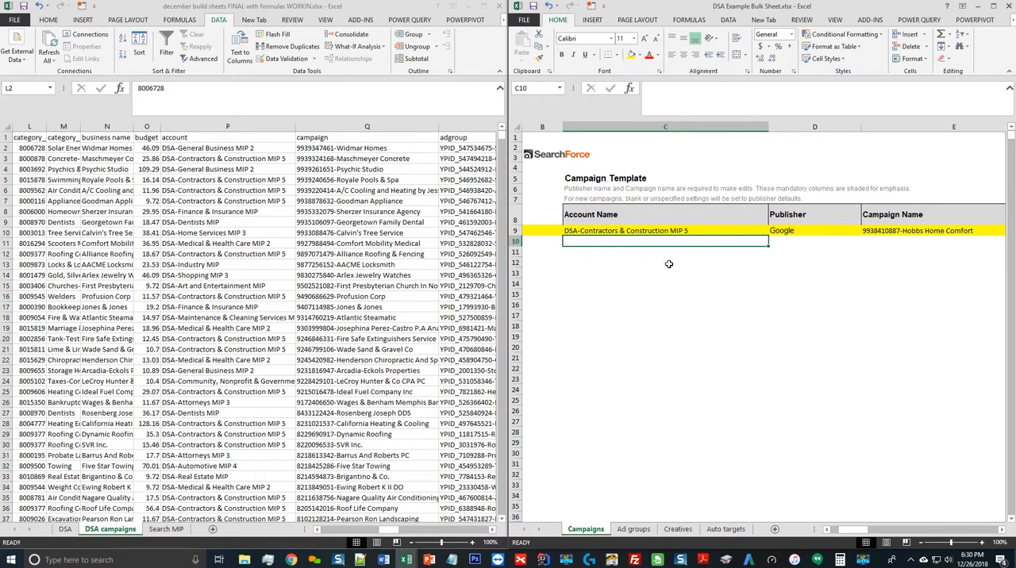
{"action": "left_click", "coordinate": [140, 155]}
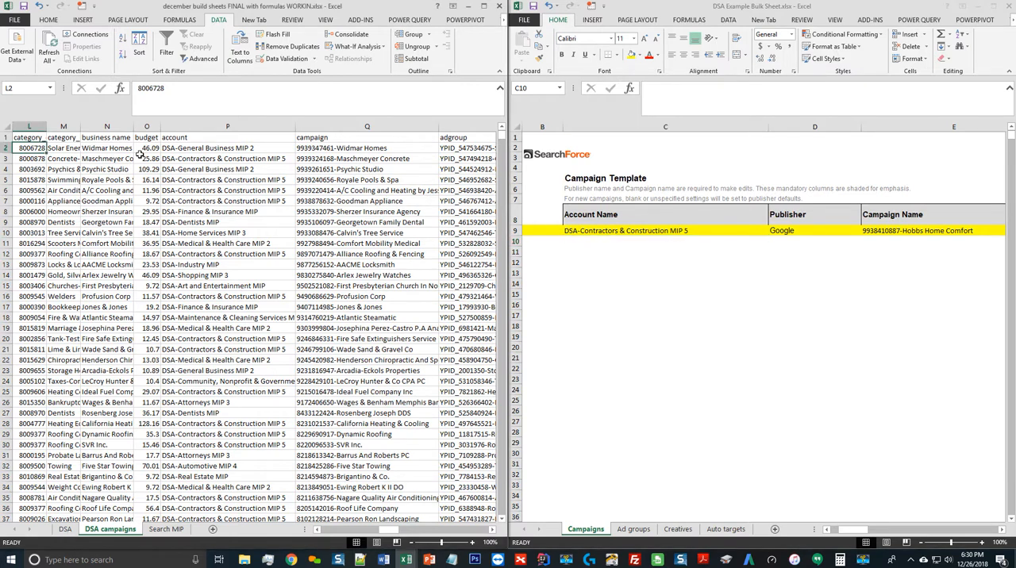
{"action": "left_click", "coordinate": [267, 149]}
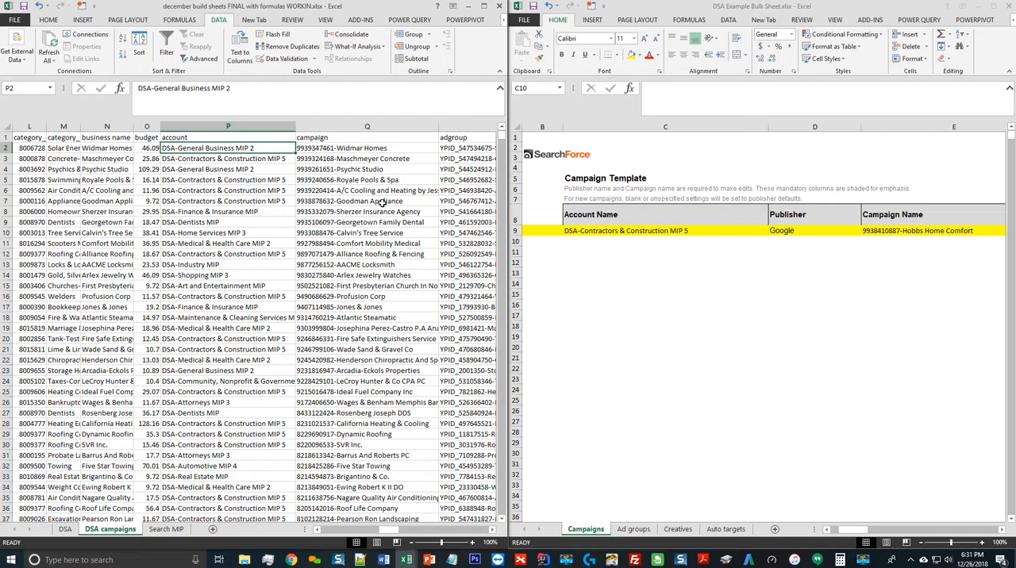
{"action": "key", "text": "shift+Right"}
{"action": "key", "text": "ctrl+q"}
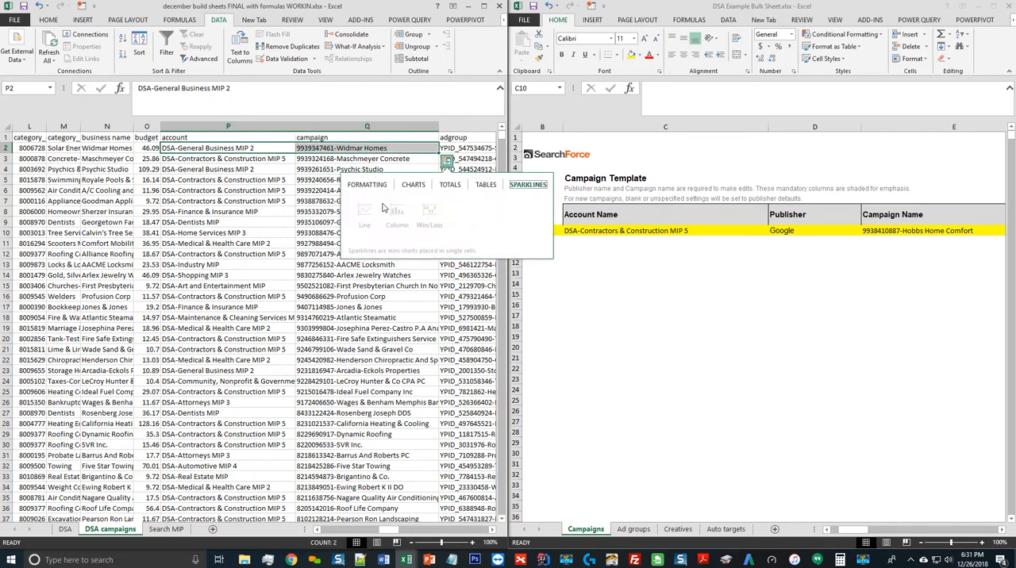
{"action": "key", "text": "Escape"}
{"action": "key", "text": "shift+Left"}
Copy all account entries from the DSA campaigns sheet into the template's Account Name column, starting at C10
{"action": "key", "text": "ctrl+shift+Down"}
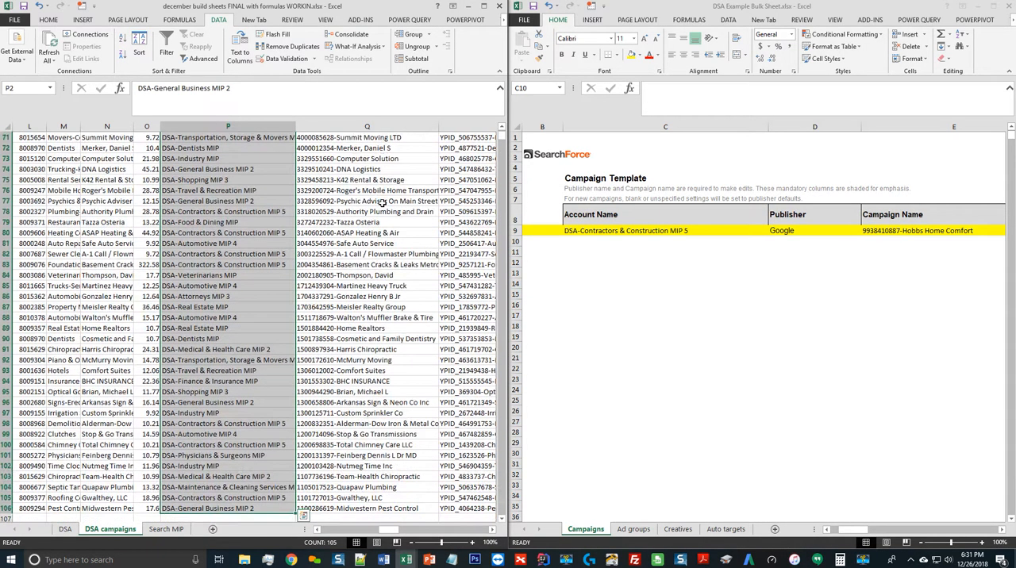
{"action": "key", "text": "ctrl+c"}
{"action": "key", "text": "alt+Tab"}
{"action": "key", "text": "ctrl+v"}
Copy all campaign entries from the DSA campaigns sheet into the template's Campaign Name column, starting at E10
{"action": "key", "text": "alt+Tab"}
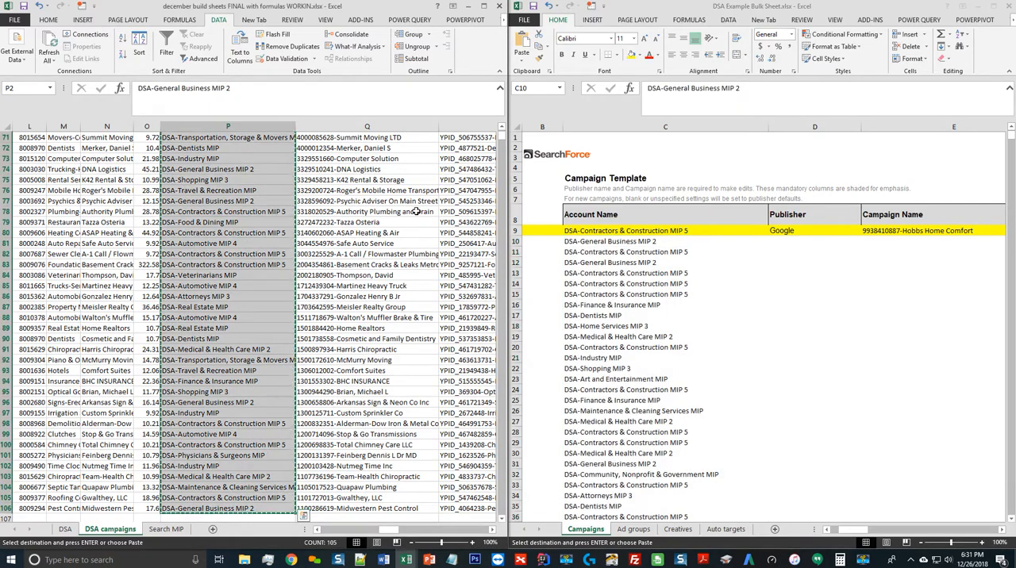
{"action": "key", "text": "Right"}
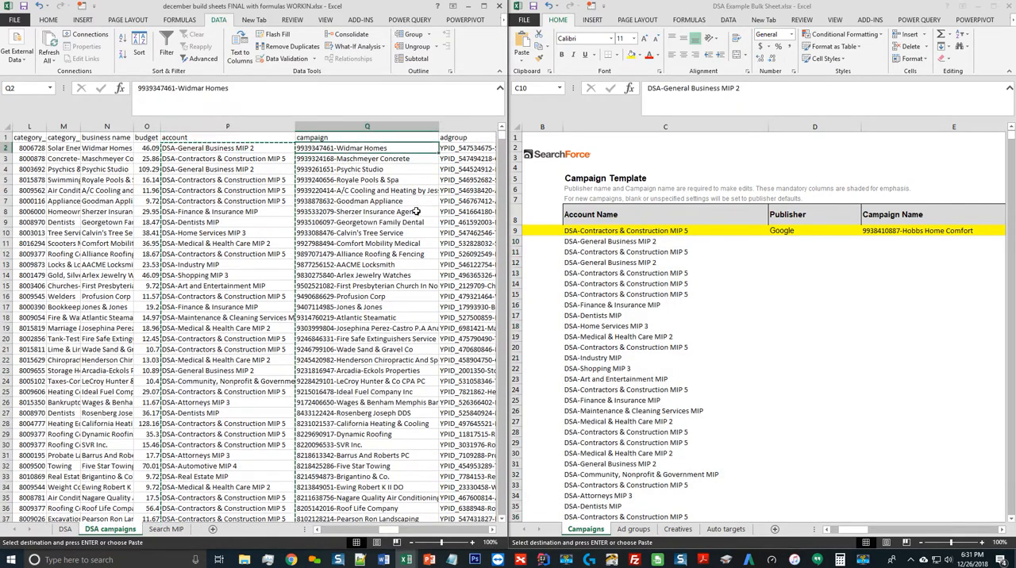
{"action": "key", "text": "ctrl+shift+Down"}
{"action": "key", "text": "ctrl+c"}
{"action": "key", "text": "alt+Tab"}
{"action": "key", "text": "Right"}
{"action": "key", "text": "Right"}
{"action": "key", "text": "ctrl+v"}
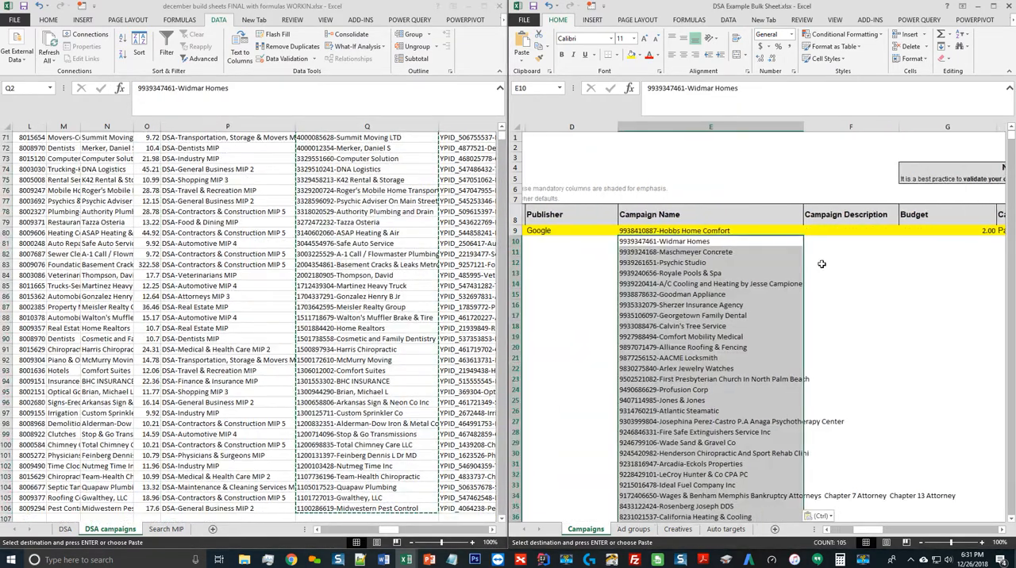
Enter Google in the Publisher column at D10 and fill it down through row 114 of the Campaigns template
{"action": "left_click", "coordinate": [603, 242]}
{"action": "type", "text": "Google"}
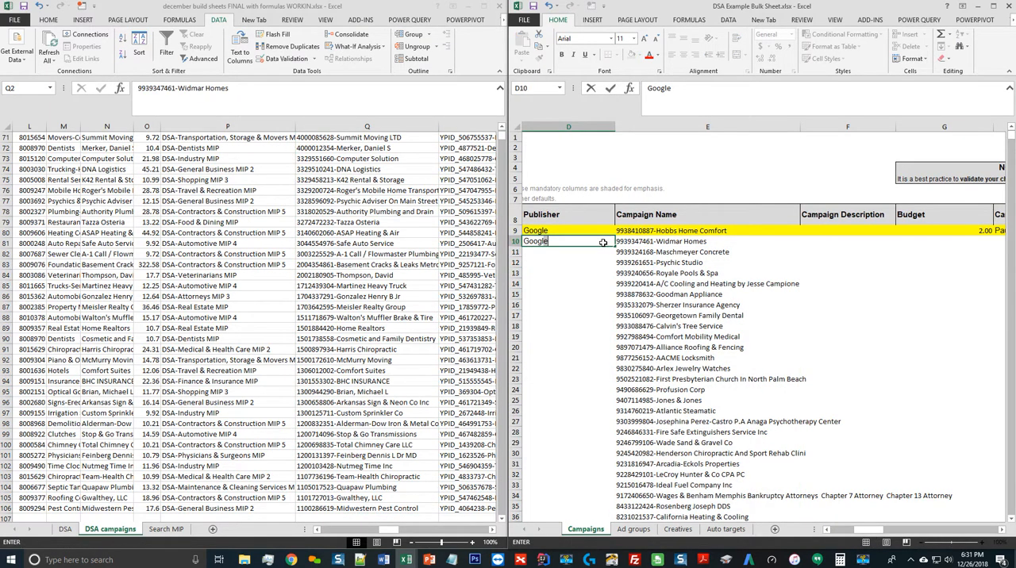
{"action": "key", "text": "Return"}
{"action": "key", "text": "Right"}
{"action": "key", "text": "ctrl+Down"}
{"action": "key", "text": "Left"}
{"action": "key", "text": "ctrl+shift+Up"}
{"action": "key", "text": "ctrl+d"}
{"action": "key", "text": "ctrl+Up"}
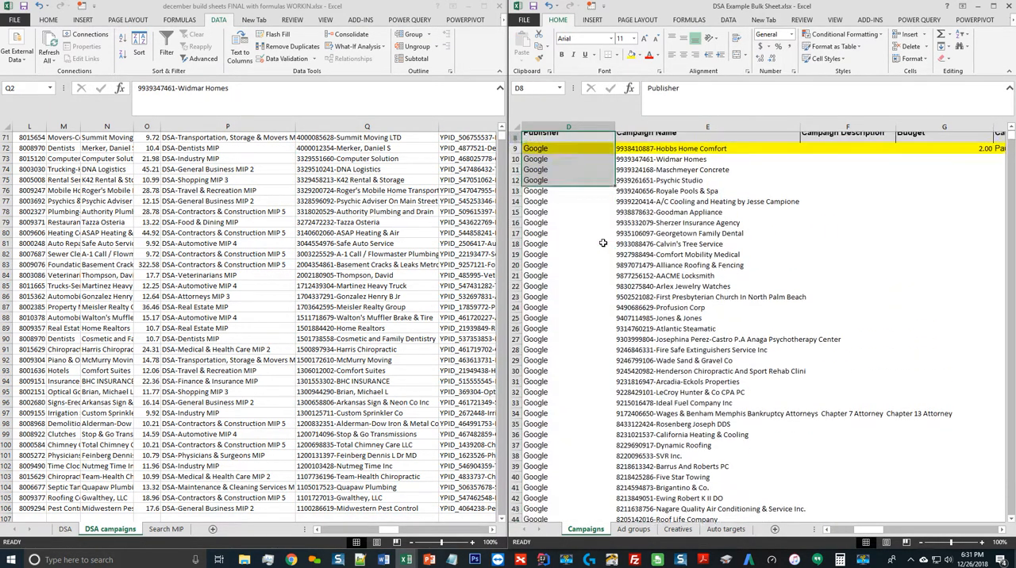
Copy all budget values from the DSA campaigns sheet into the template's Budget column, starting at G10
{"action": "key", "text": "Down"}
{"action": "key", "text": "Right"}
{"action": "key", "text": "Right"}
{"action": "key", "text": "Right"}
{"action": "key", "text": "Left"}
{"action": "key", "text": "Down"}
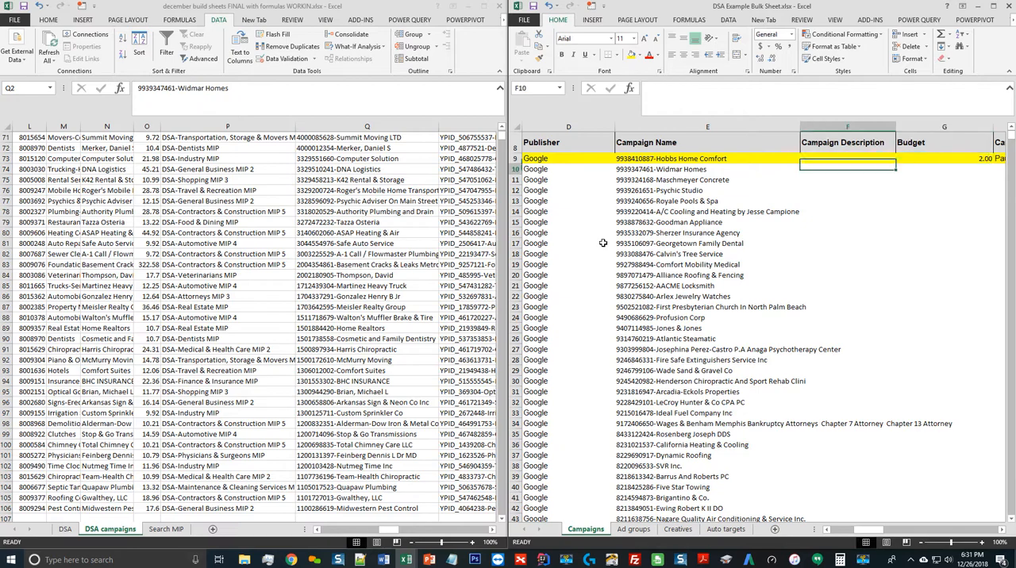
{"action": "key", "text": "Right"}
{"action": "key", "text": "Right"}
{"action": "key", "text": "Left"}
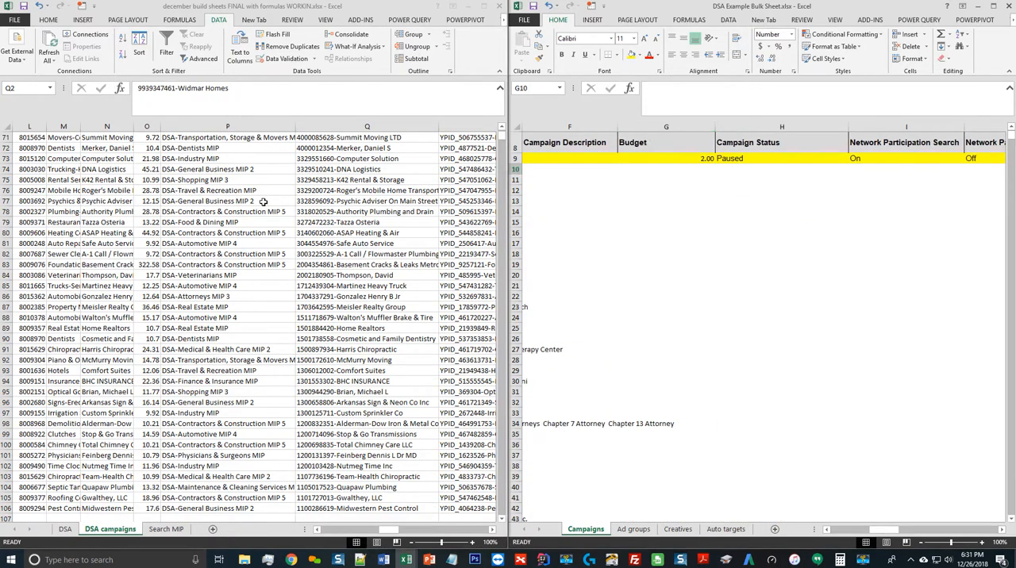
{"action": "left_click", "coordinate": [151, 179]}
{"action": "key", "text": "ctrl+Up"}
{"action": "key", "text": "Down"}
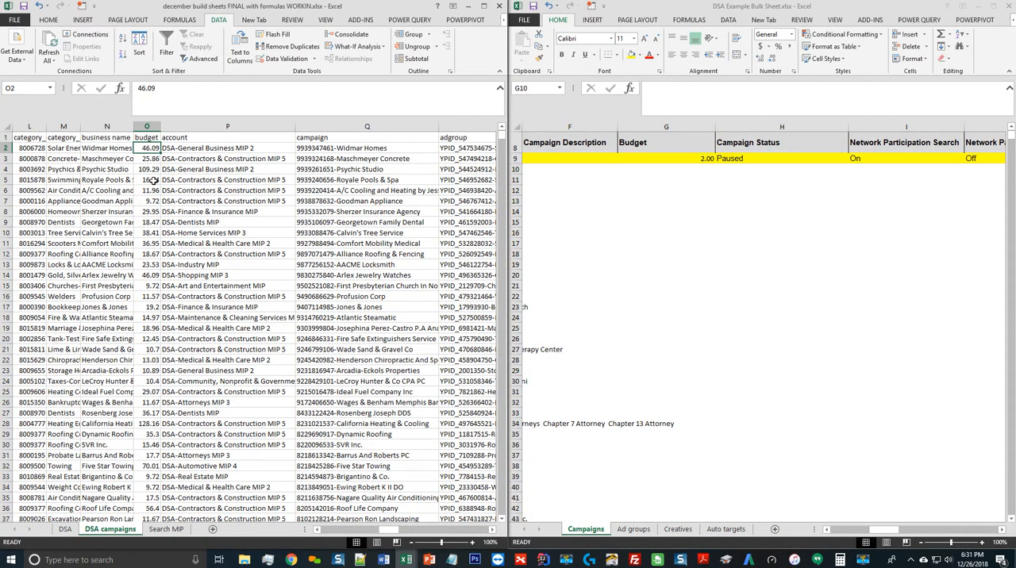
{"action": "key", "text": "ctrl+shift+Down"}
{"action": "key", "text": "ctrl+c"}
{"action": "left_click", "coordinate": [681, 169]}
{"action": "key", "text": "ctrl+v"}
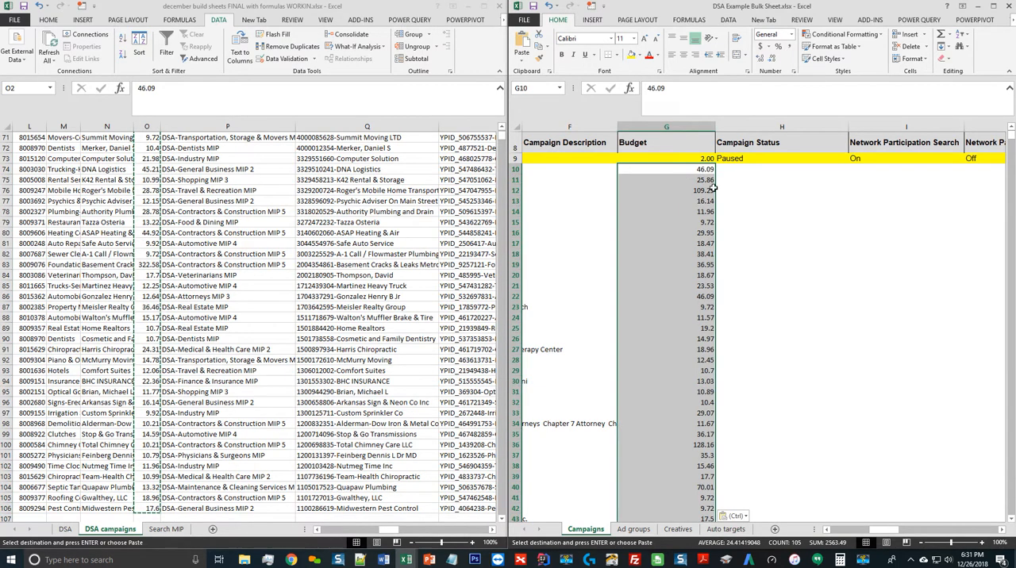
Set Campaign Status to Paused in H10 and fill it down through row 114
{"action": "left_click", "coordinate": [766, 169]}
{"action": "type", "text": "Paused"}
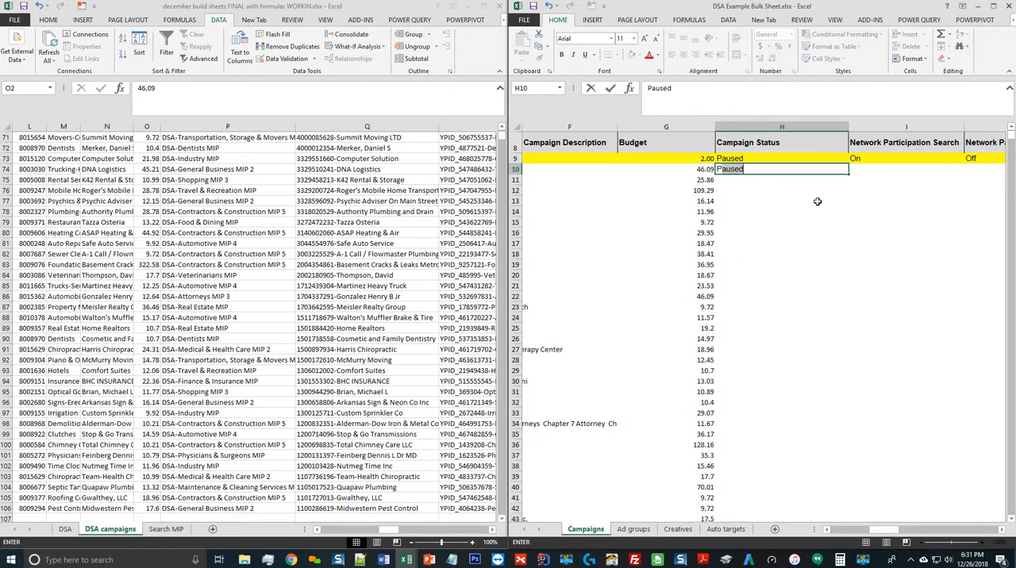
{"action": "key", "text": "Return"}
{"action": "key", "text": "Left"}
{"action": "key", "text": "ctrl+Down"}
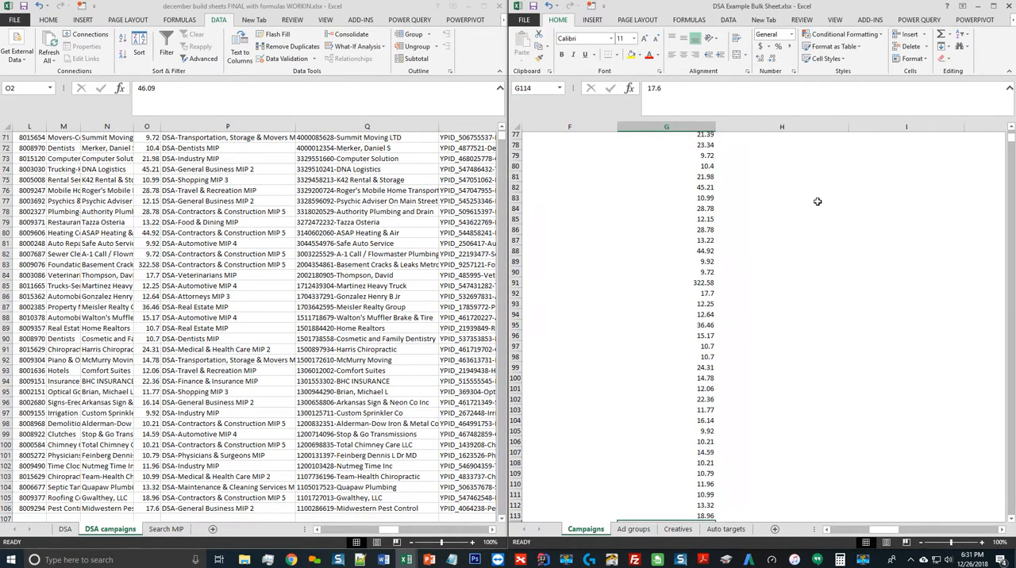
{"action": "key", "text": "Right"}
{"action": "key", "text": "ctrl+shift+Up"}
{"action": "key", "text": "ctrl+d"}
{"action": "key", "text": "ctrl+Up"}
{"action": "key", "text": "Down"}
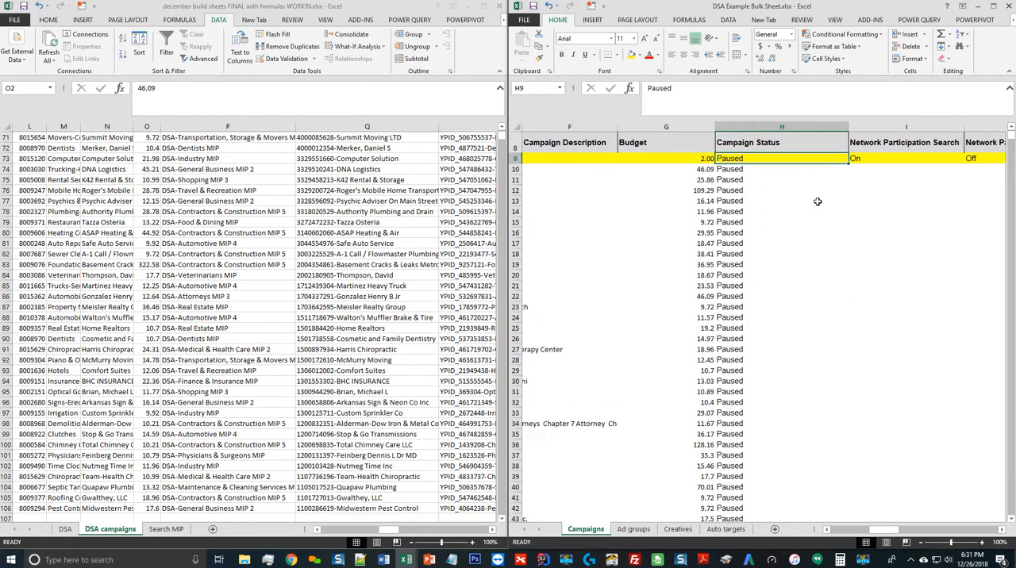
{"action": "key", "text": "Down"}
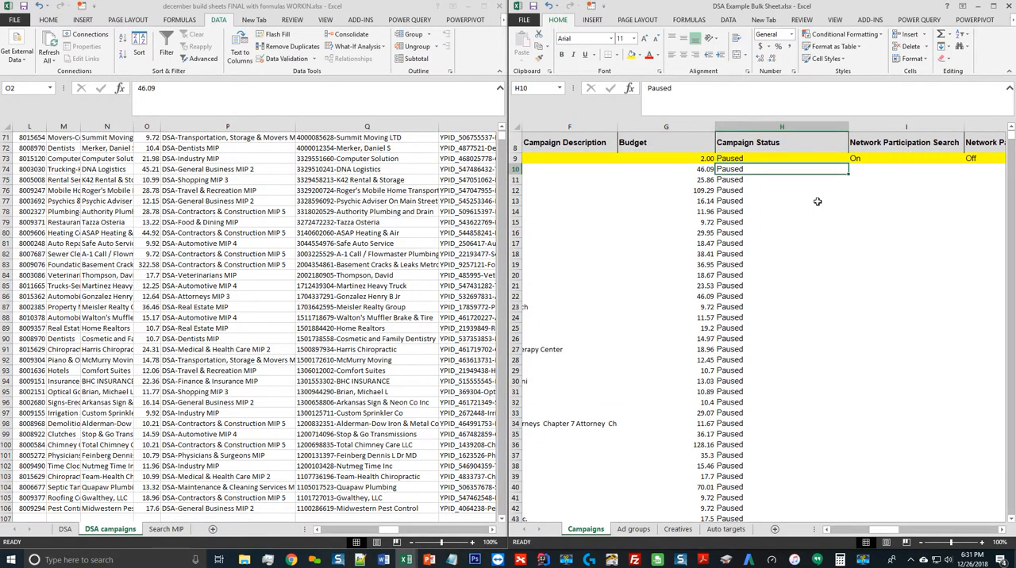
In row 10, set Network Participation Search to On, Network Participation Display to Off and Delivery Method to Accelerated
{"action": "key", "text": "Right"}
{"action": "key", "text": "Right"}
{"action": "key", "text": "Right"}
{"action": "key", "text": "Left"}
{"action": "key", "text": "Left"}
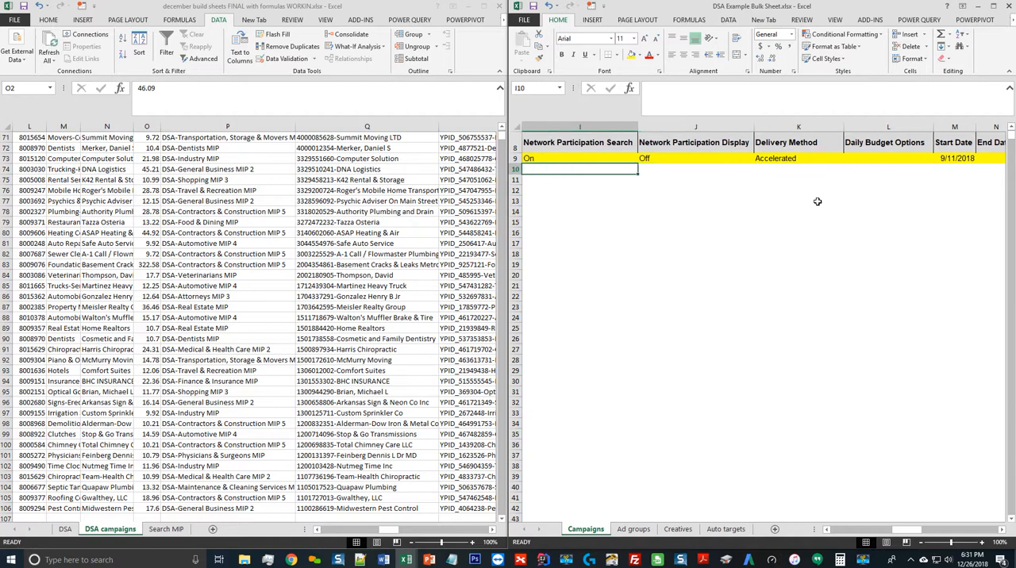
{"action": "type", "text": "On"}
{"action": "key", "text": "Tab"}
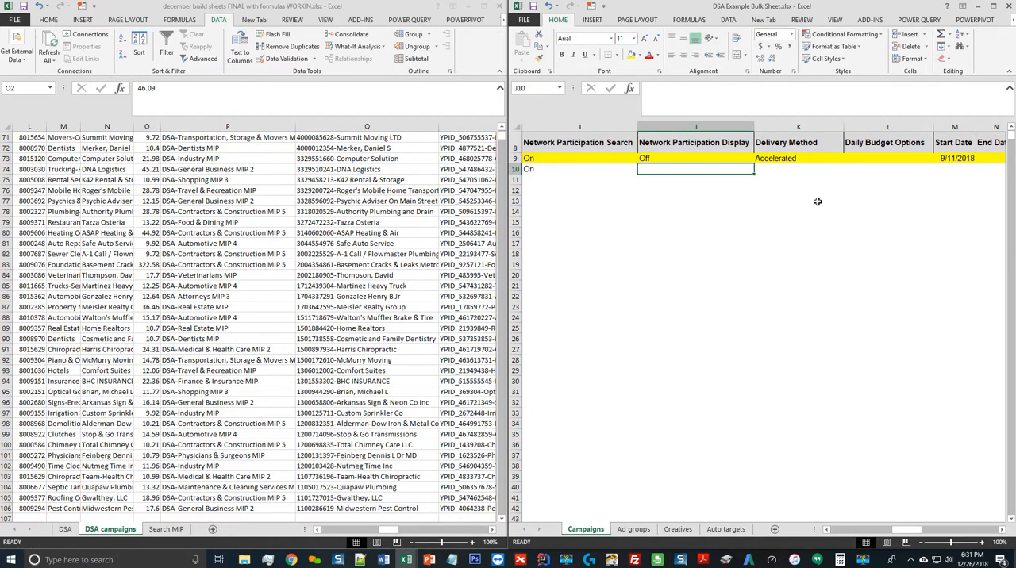
{"action": "type", "text": "Off"}
{"action": "key", "text": "Tab"}
{"action": "type", "text": "Accelerated"}
{"action": "key", "text": "Tab"}
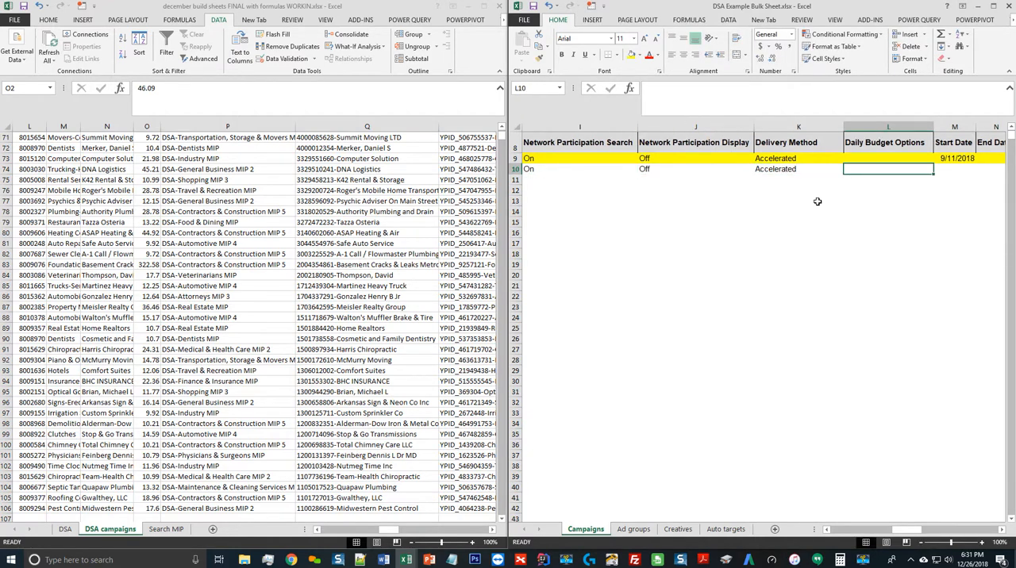
Fill the row 10 network participation and delivery method values in columns I to K down through row 114
{"action": "key", "text": "Left"}
{"action": "key", "text": "Left"}
{"action": "key", "text": "Left"}
{"action": "key", "text": "Left"}
{"action": "key", "text": "ctrl+Down"}
{"action": "key", "text": "Right"}
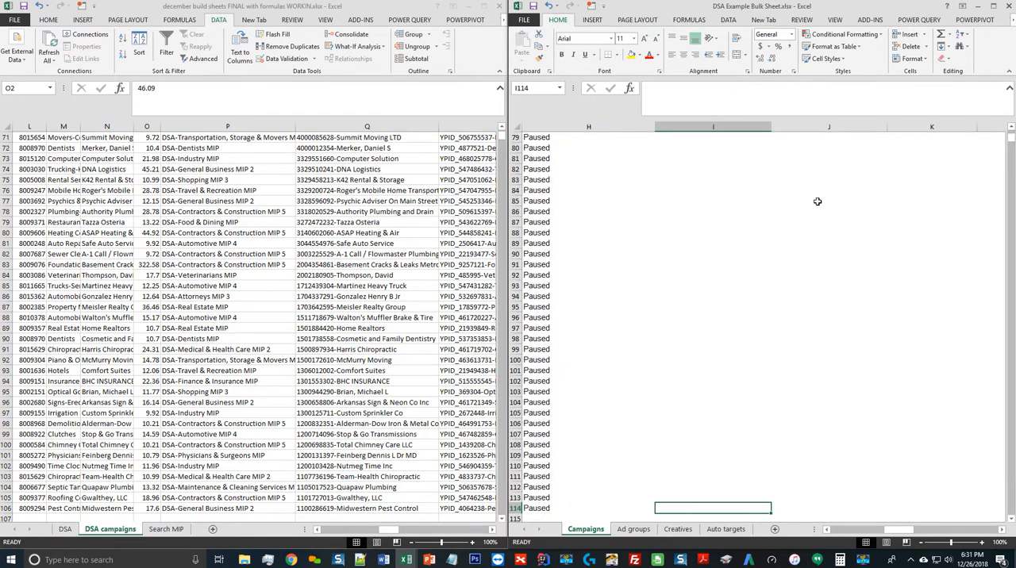
{"action": "key", "text": "shift+Right"}
{"action": "key", "text": "shift+Right"}
{"action": "key", "text": "ctrl+shift+Up"}
{"action": "key", "text": "ctrl+d"}
{"action": "key", "text": "ctrl+Up"}
{"action": "key", "text": "ctrl+Up"}
{"action": "key", "text": "Down"}
{"action": "key", "text": "Down"}
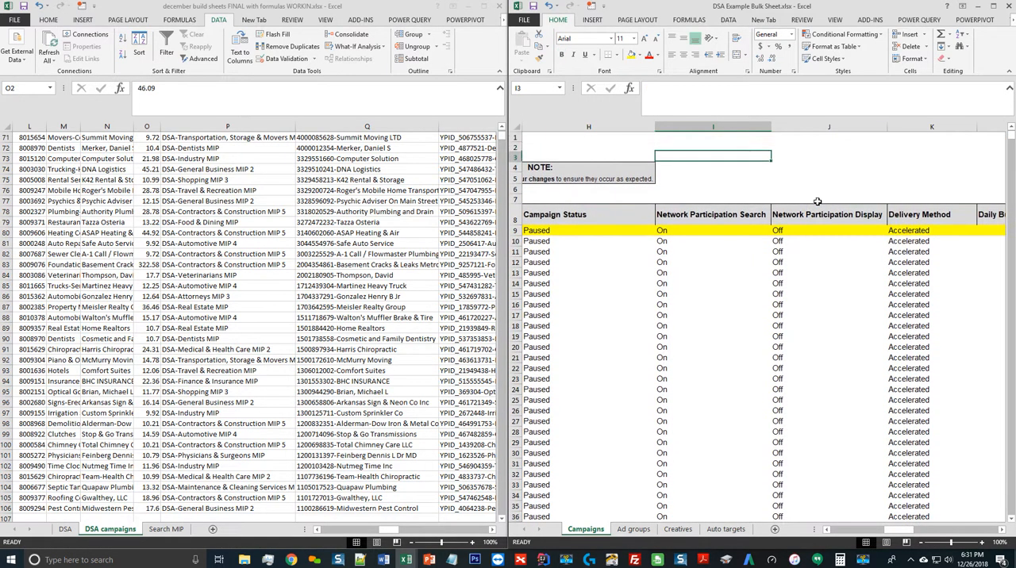
Enter the Start Date 12/26/2018 in M10 for the first new campaign
{"action": "key", "text": "Down"}
{"action": "key", "text": "Down"}
{"action": "key", "text": "Down"}
{"action": "key", "text": "Down"}
{"action": "key", "text": "Down"}
{"action": "key", "text": "Down"}
{"action": "key", "text": "Down"}
{"action": "key", "text": "Right"}
{"action": "key", "text": "Right"}
{"action": "key", "text": "Right"}
{"action": "key", "text": "Right"}
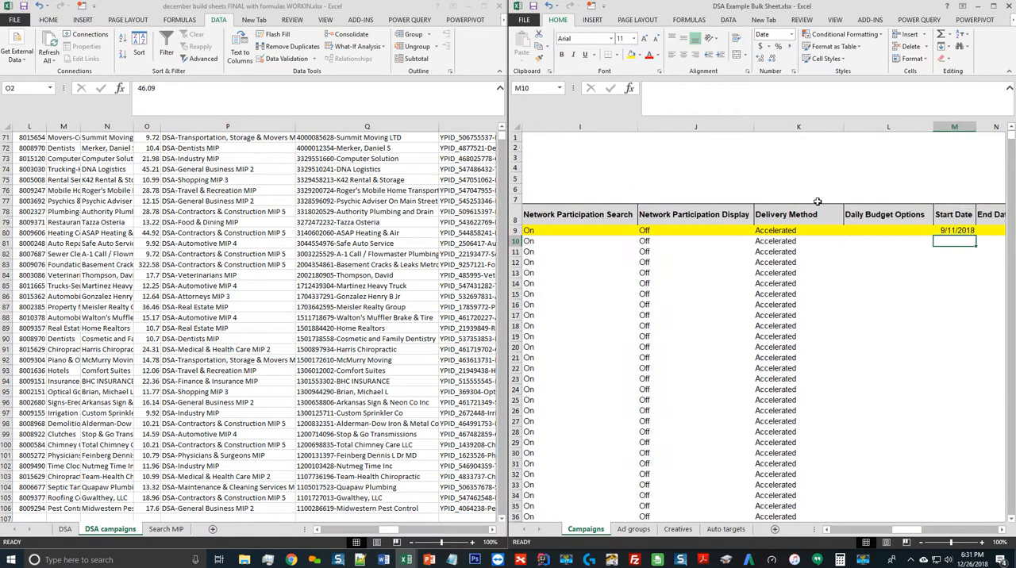
{"action": "scroll", "coordinate": [817, 201], "scroll_direction": "right", "scroll_amount": 1}
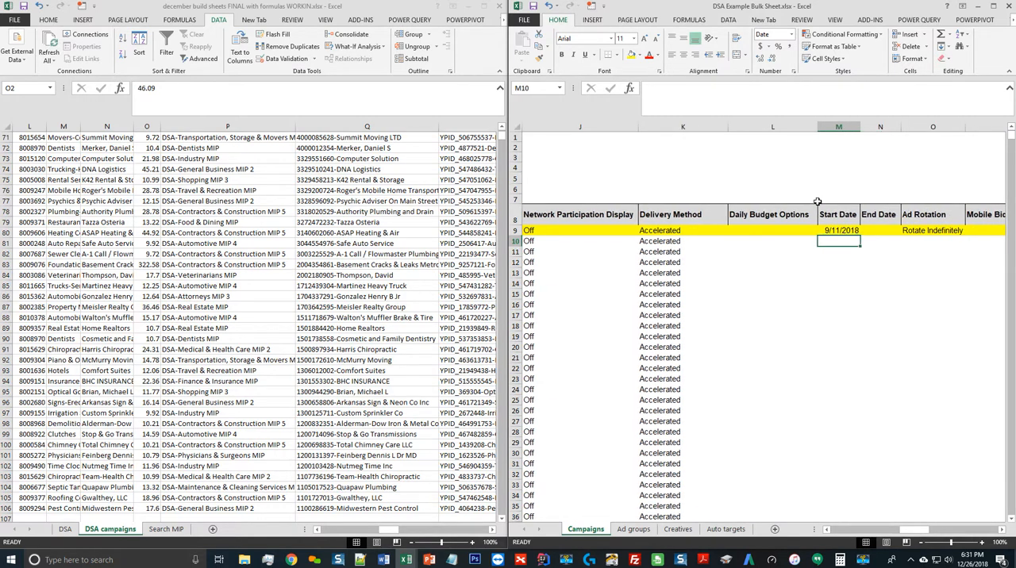
{"action": "type", "text": "12/26/20"}
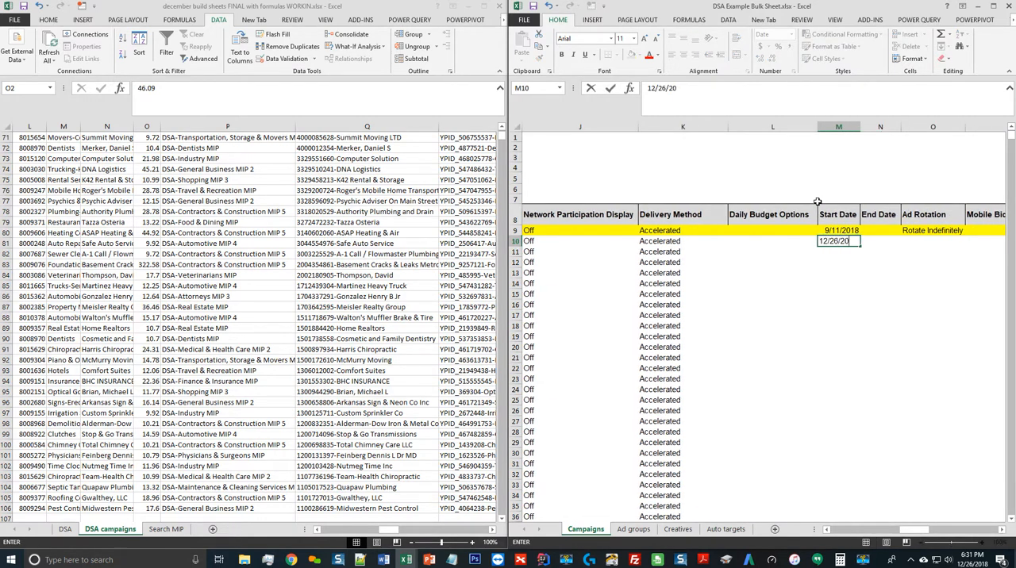
{"action": "type", "text": "18"}
{"action": "key", "text": "Return"}
{"action": "key", "text": "Up"}
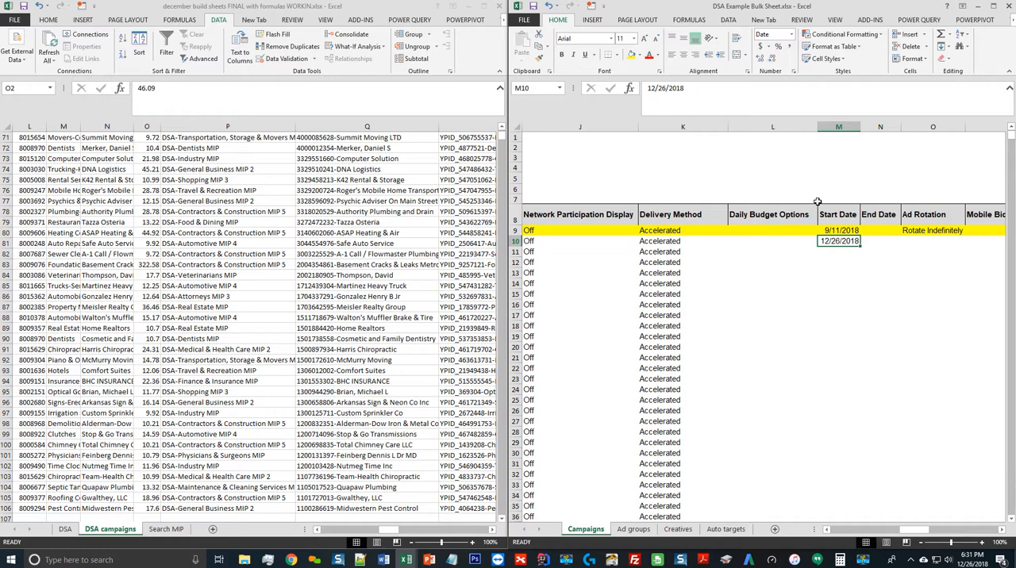
Fill the Start Date from M10 down the column through row 114
{"action": "key", "text": "Left"}
{"action": "key", "text": "Left"}
{"action": "key", "text": "Right"}
{"action": "key", "text": "Right"}
{"action": "key", "text": "Left"}
{"action": "key", "text": "Left"}
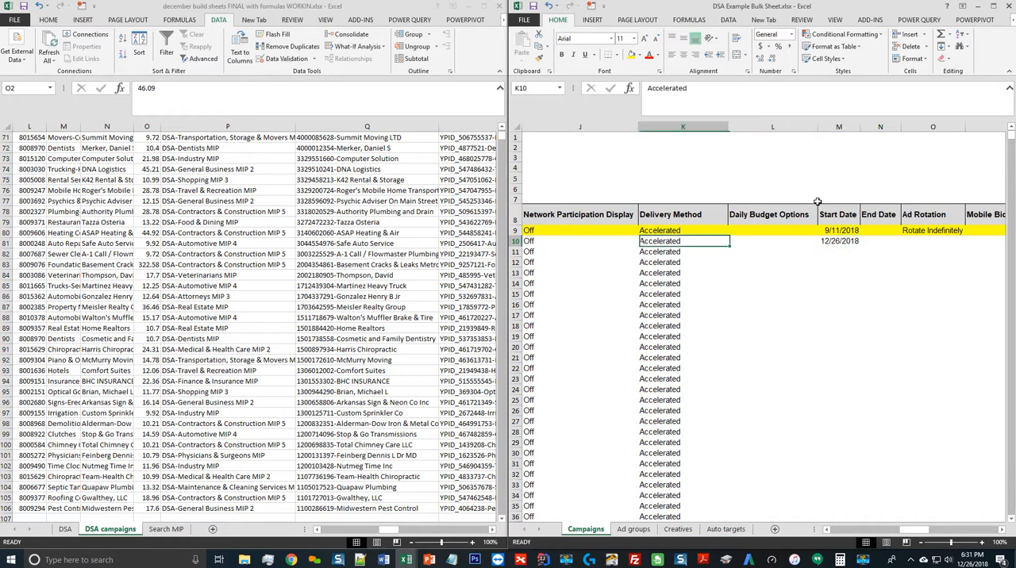
{"action": "key", "text": "ctrl+Down"}
{"action": "key", "text": "Right"}
{"action": "key", "text": "ctrl+shift+Up"}
{"action": "key", "text": "Down"}
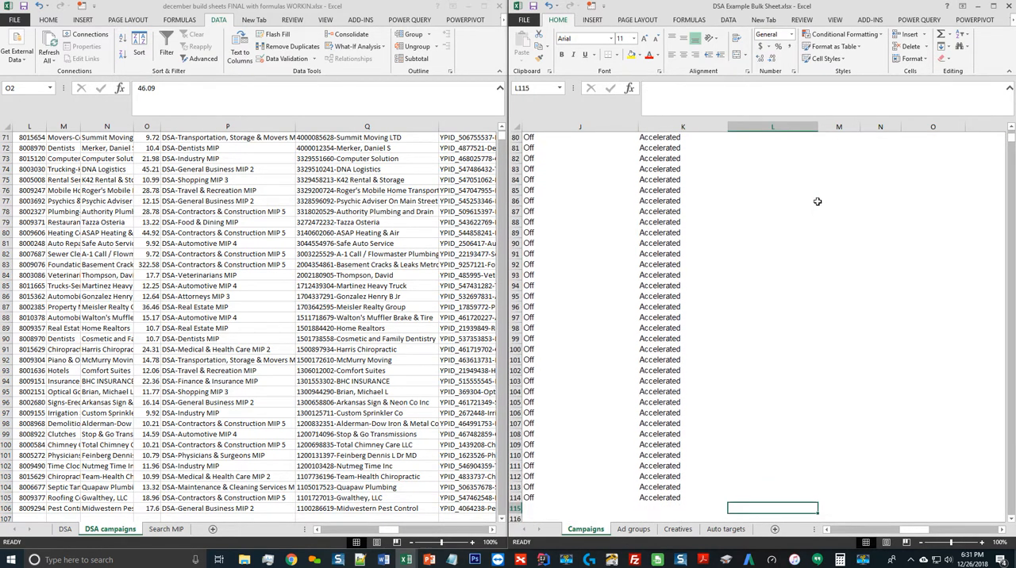
{"action": "key", "text": "Up"}
{"action": "key", "text": "Right"}
{"action": "key", "text": "ctrl+shift+Up"}
{"action": "key", "text": "ctrl+d"}
{"action": "key", "text": "ctrl+Up"}
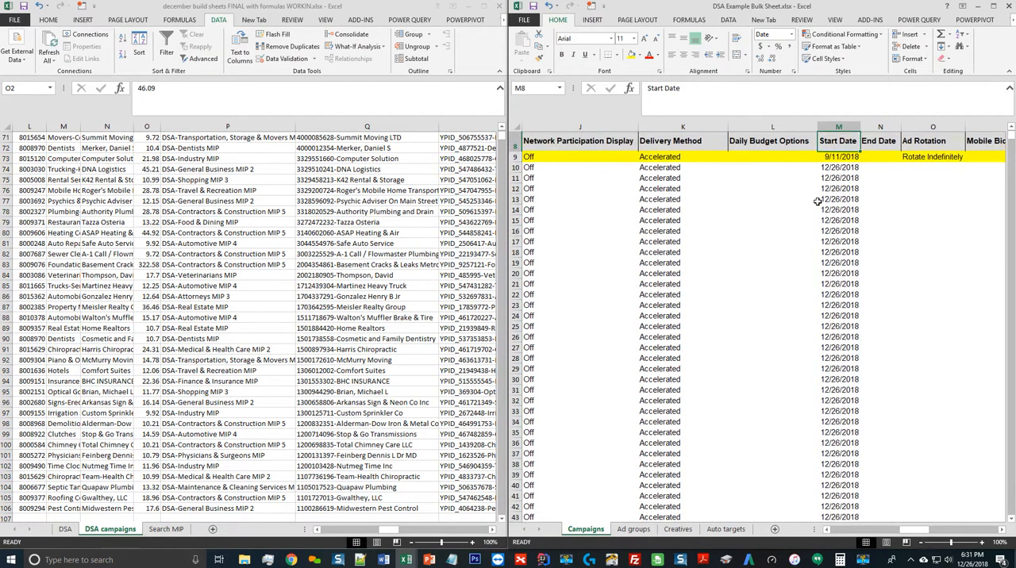
{"action": "key", "text": "Down"}
{"action": "key", "text": "Down"}
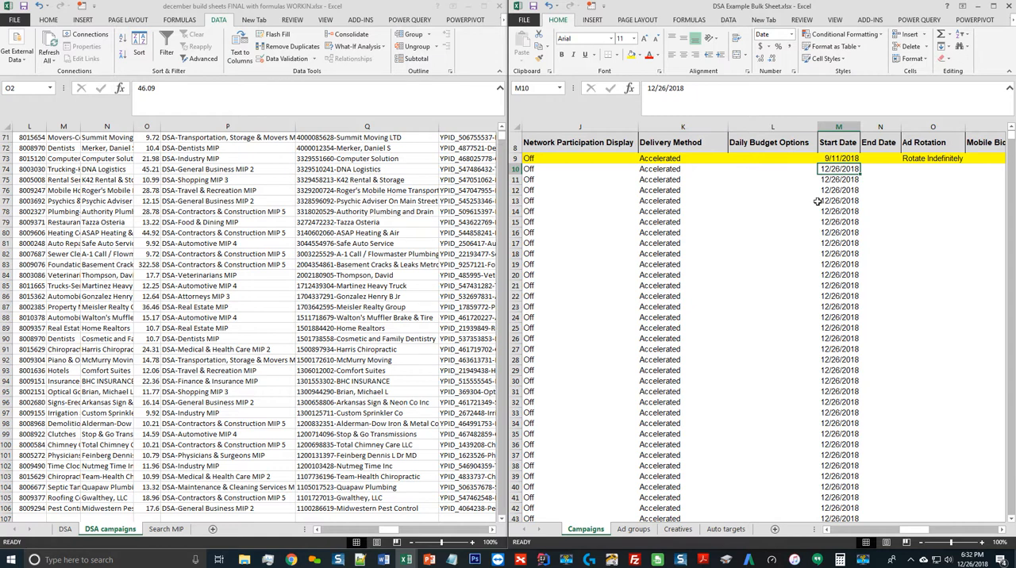
{"action": "key", "text": "Down"}
{"action": "key", "text": "Down"}
{"action": "key", "text": "Down"}
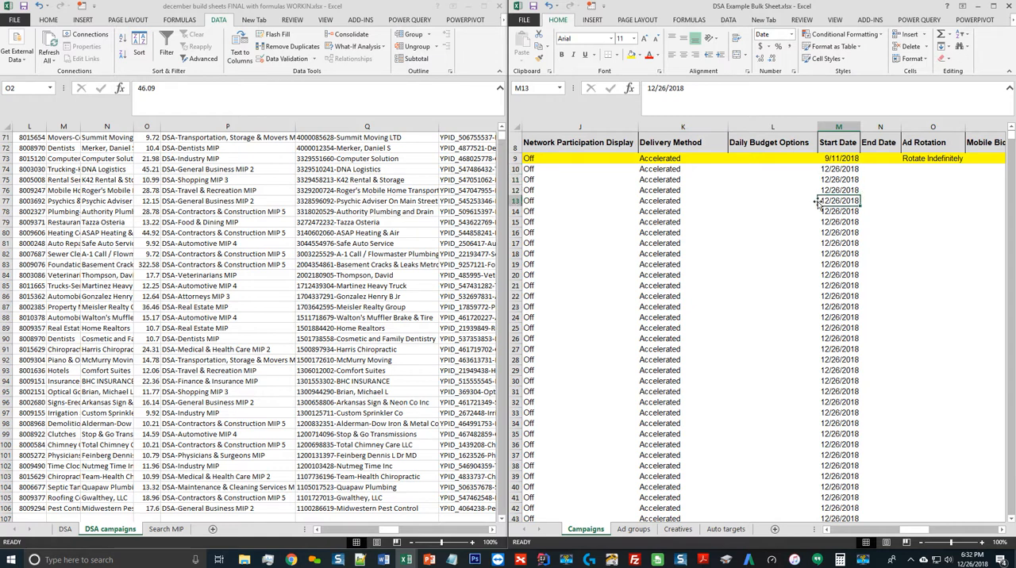
{"action": "key", "text": "Up"}
{"action": "key", "text": "Up"}
{"action": "key", "text": "Up"}
Set Ad Rotation to Rotate Indefinitely in O10 and fill it down through row 114
{"action": "key", "text": "Right"}
{"action": "key", "text": "Right"}
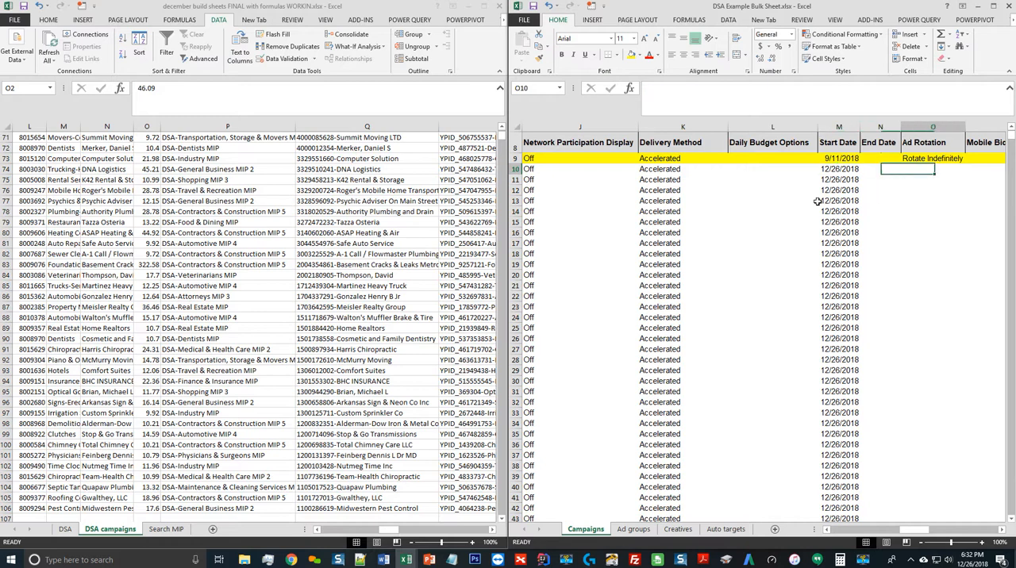
{"action": "type", "text": "R"}
{"action": "key", "text": "Tab"}
{"action": "key", "text": "Left"}
{"action": "key", "text": "Left"}
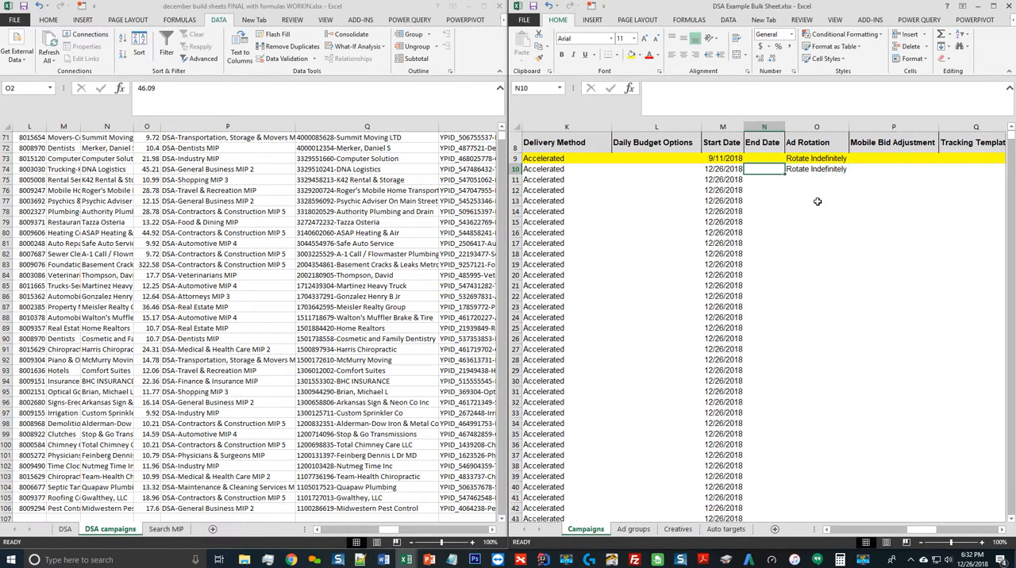
{"action": "key", "text": "Left"}
{"action": "key", "text": "ctrl+Down"}
{"action": "key", "text": "Right"}
{"action": "key", "text": "Right"}
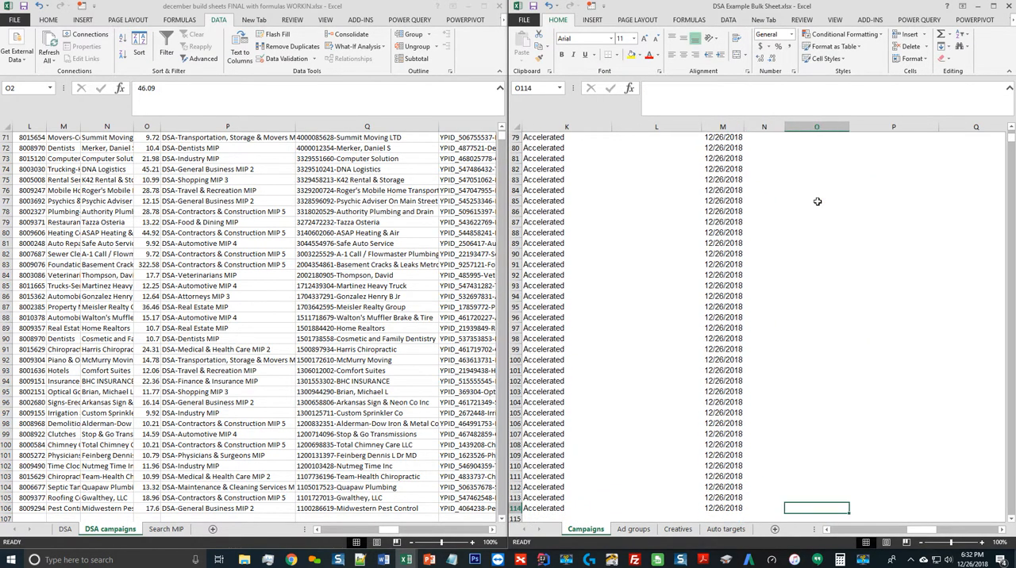
{"action": "key", "text": "ctrl+shift+Up"}
{"action": "key", "text": "ctrl+d"}
{"action": "key", "text": "ctrl+Up"}
Check the template's columns across the example row and enter yellowpages.com as the Website Domain in S10
{"action": "key", "text": "ctrl+Left"}
{"action": "key", "text": "Down"}
{"action": "key", "text": "Right"}
{"action": "key", "text": "Right"}
{"action": "key", "text": "Right"}
{"action": "key", "text": "Right"}
{"action": "key", "text": "Right"}
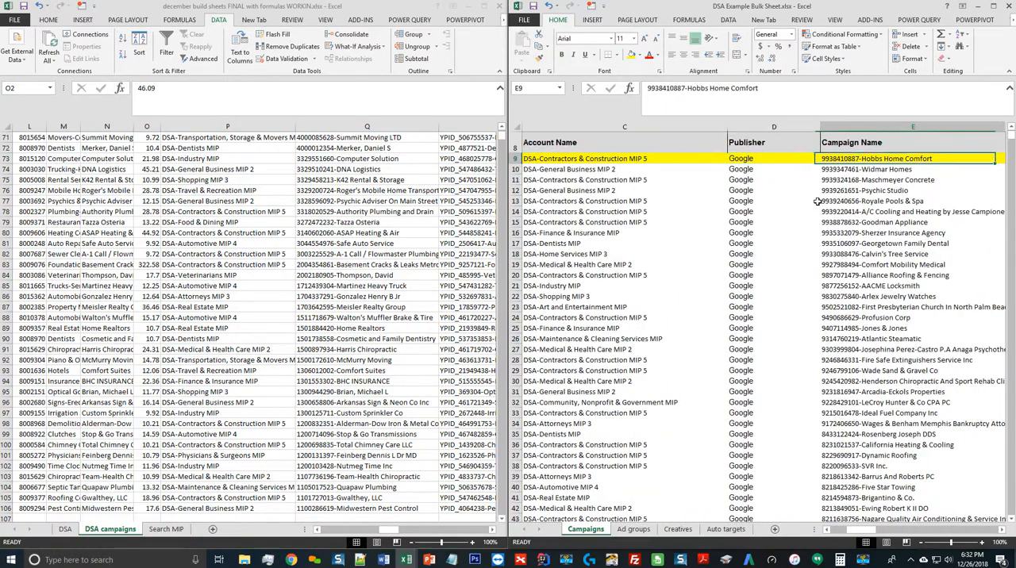
{"action": "key", "text": "Right"}
{"action": "key", "text": "Right"}
{"action": "key", "text": "Right"}
{"action": "key", "text": "Right"}
{"action": "key", "text": "Right"}
{"action": "key", "text": "Right"}
{"action": "key", "text": "Right"}
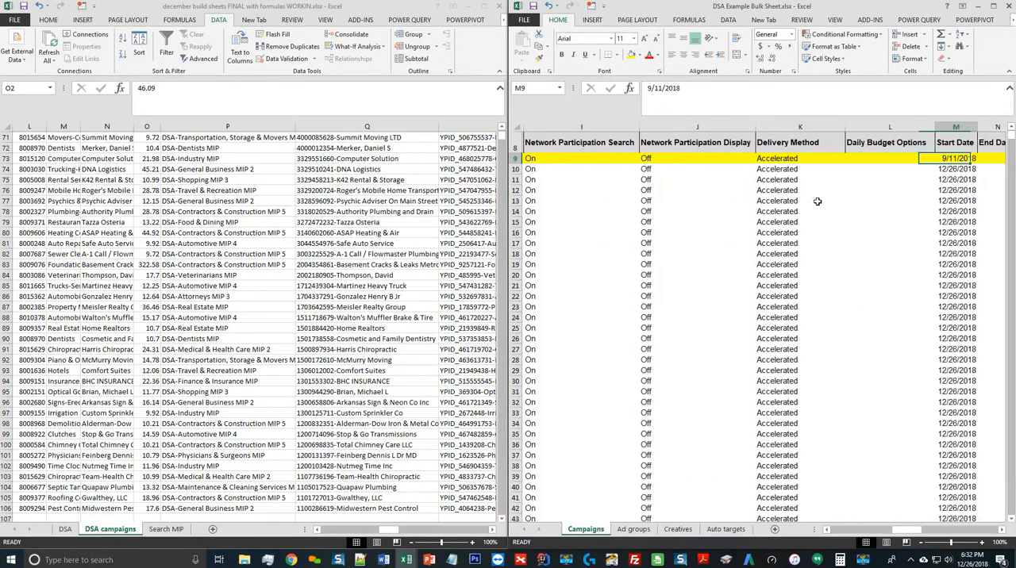
{"action": "key", "text": "Right"}
{"action": "key", "text": "Right"}
{"action": "key", "text": "Right"}
{"action": "key", "text": "Right"}
{"action": "key", "text": "Right"}
{"action": "key", "text": "Right"}
{"action": "key", "text": "Right"}
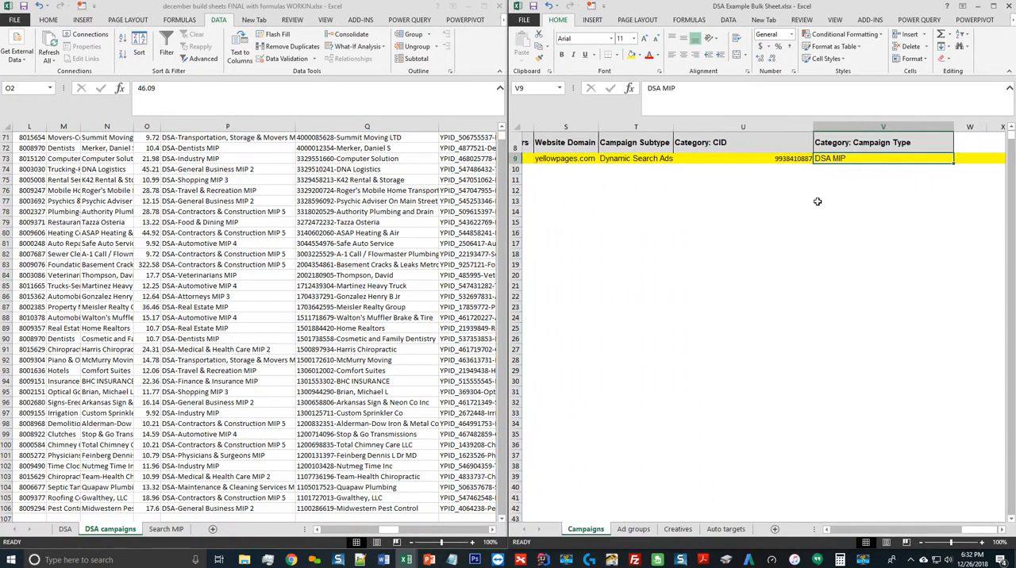
{"action": "key", "text": "Left"}
{"action": "key", "text": "Left"}
{"action": "key", "text": "Left"}
{"action": "key", "text": "Down"}
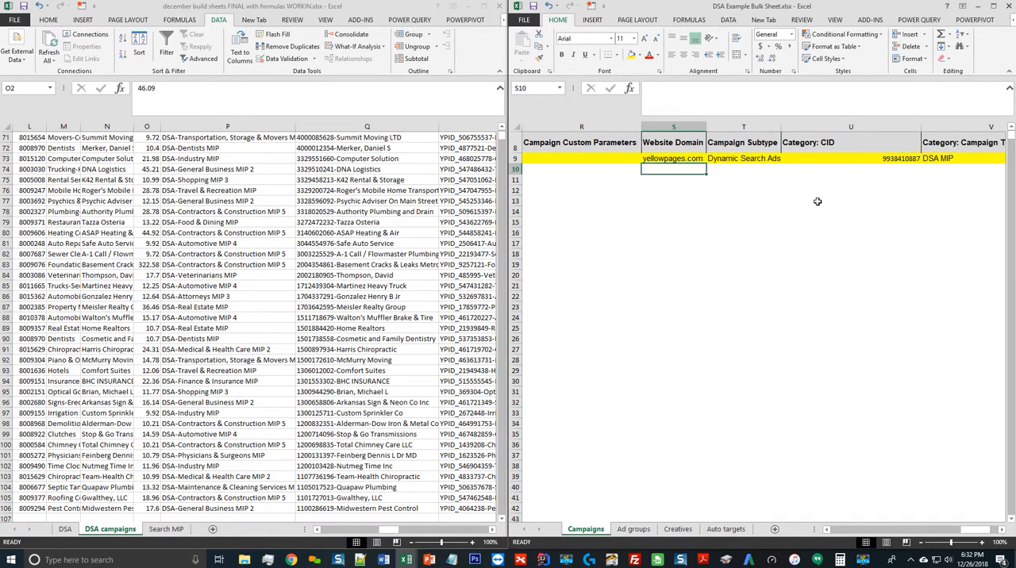
{"action": "type", "text": "yellowpages.com"}
{"action": "key", "text": "Return"}
{"action": "key", "text": "Up"}
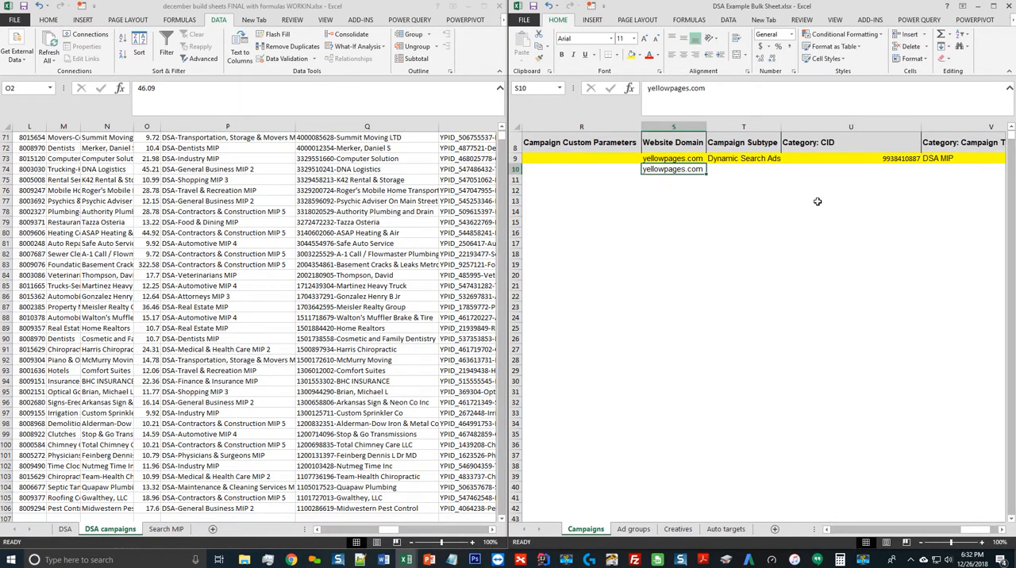
In row 10, set Campaign Subtype to Dynamic Search Ads and Category: Campaign Type to DSA MIP
{"action": "key", "text": "Right"}
{"action": "type", "text": "D"}
{"action": "key", "text": "Right"}
{"action": "key", "text": "Right"}
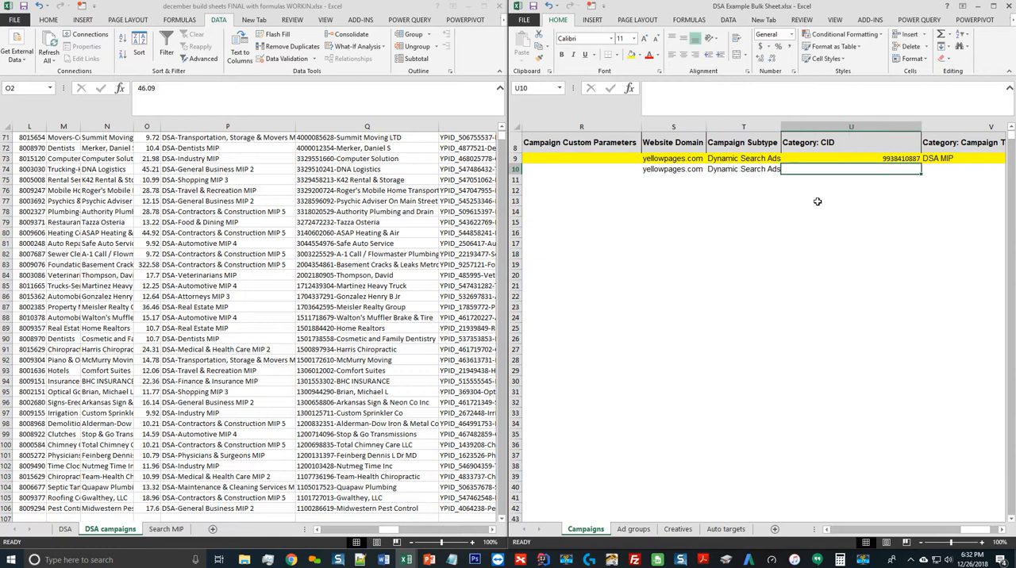
{"action": "type", "text": "DSA MIP"}
{"action": "key", "text": "Left"}
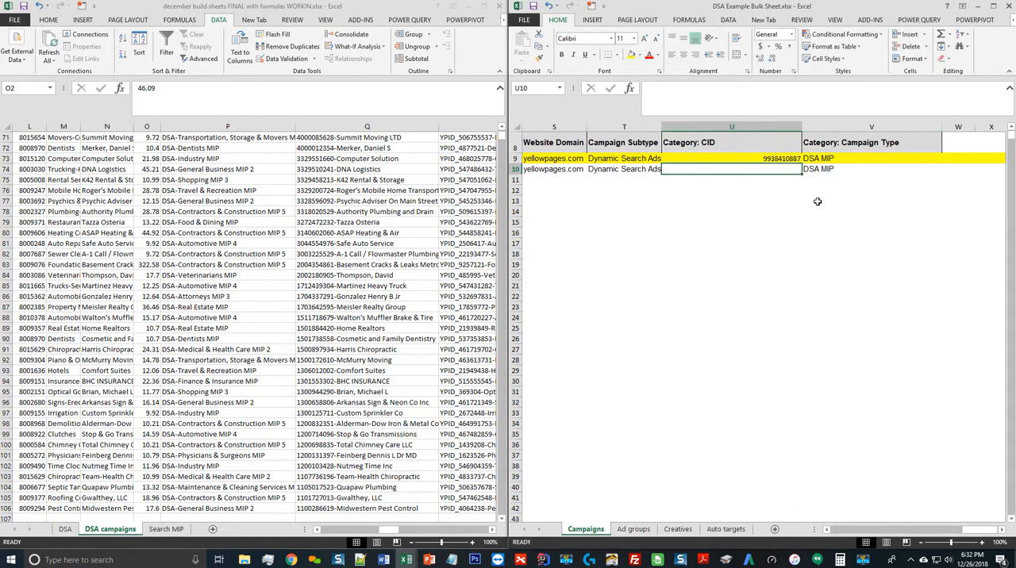
Copy the customer IDs for all rows of the DSA campaigns sheet into the Category: CID column from U10
{"action": "key", "text": "ctrl+shift+Down"}
{"action": "key", "text": "ctrl+Up"}
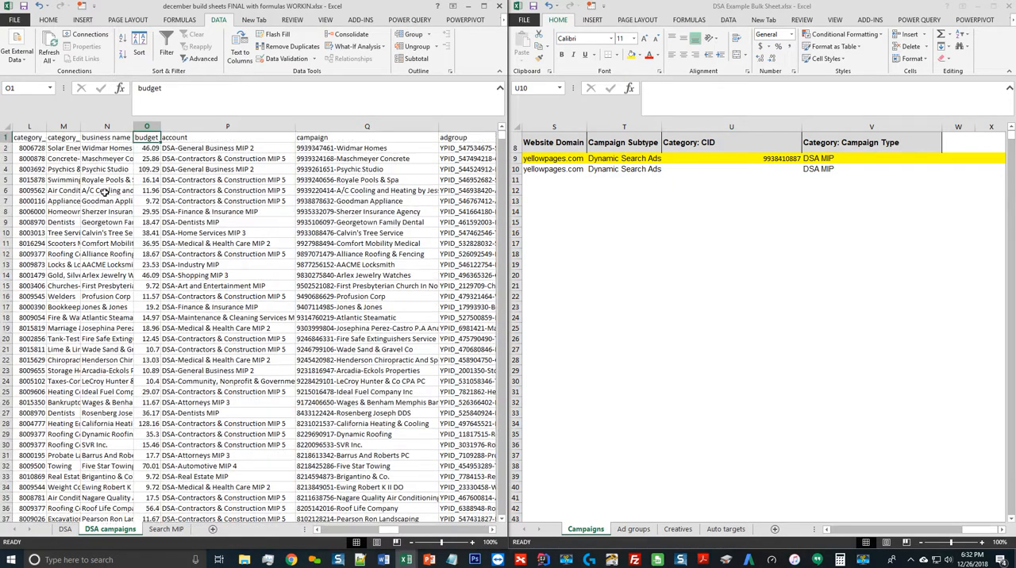
{"action": "key", "text": "Down"}
{"action": "key", "text": "Left"}
{"action": "key", "text": "Left"}
{"action": "key", "text": "Left"}
{"action": "key", "text": "Left"}
{"action": "key", "text": "Left"}
{"action": "key", "text": "Left"}
{"action": "key", "text": "Left"}
{"action": "key", "text": "Left"}
{"action": "key", "text": "Left"}
{"action": "key", "text": "Left"}
{"action": "key", "text": "Left"}
{"action": "key", "text": "Left"}
{"action": "key", "text": "Left"}
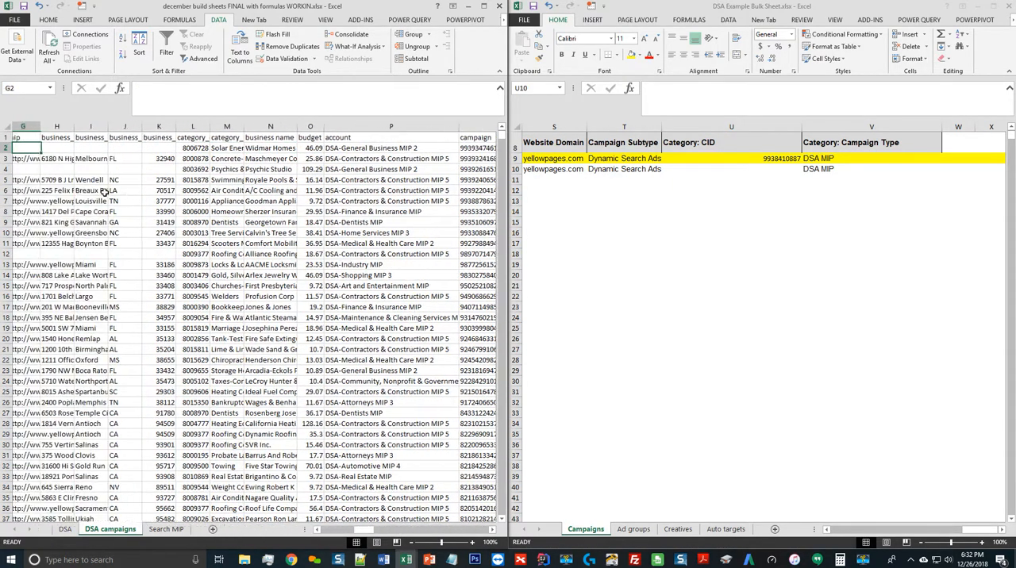
{"action": "key", "text": "ctrl+shift+Down"}
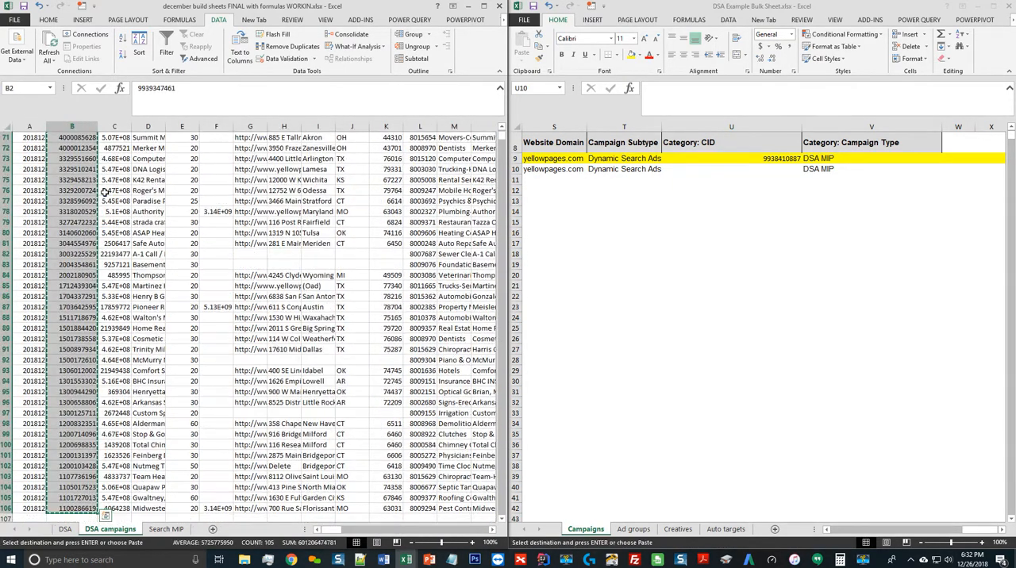
{"action": "key", "text": "ctrl+c"}
{"action": "left_click", "coordinate": [751, 169]}
{"action": "key", "text": "ctrl+v"}
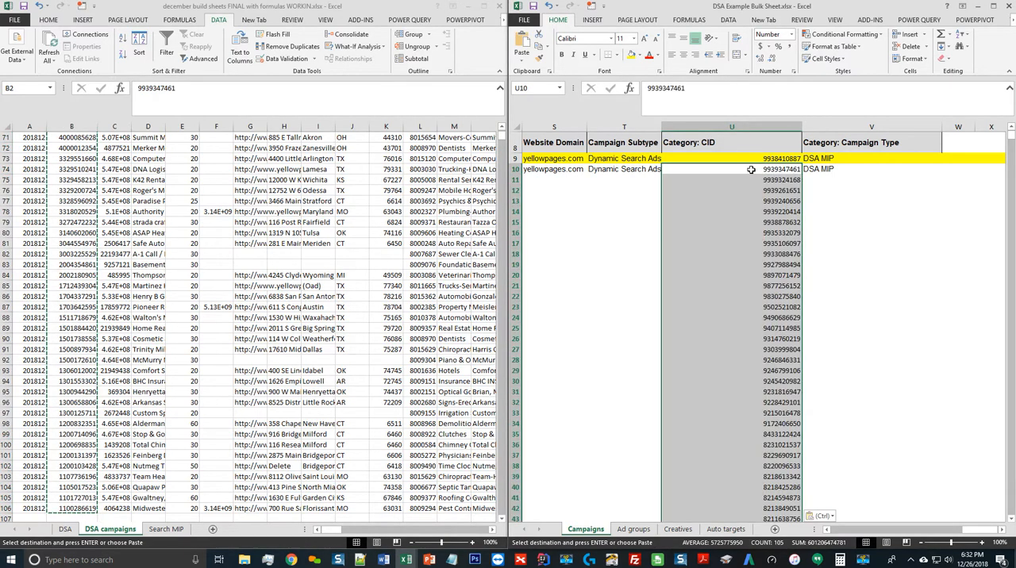
Fill Category: Campaign Type with DSA MIP down column V through row 114
{"action": "key", "text": "Down"}
{"action": "key", "text": "ctrl+Down"}
{"action": "key", "text": "Right"}
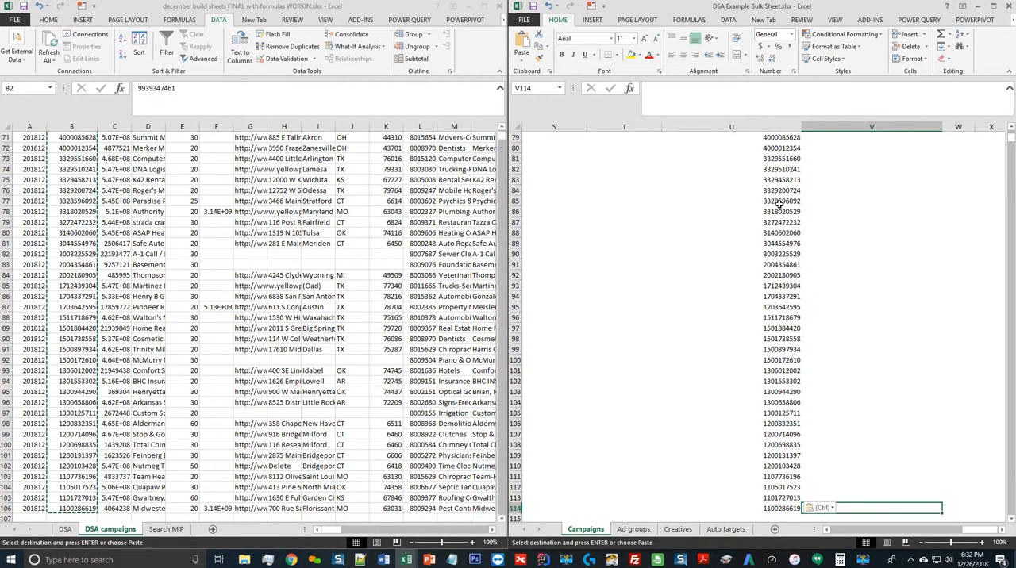
{"action": "key", "text": "ctrl+shift+Up"}
{"action": "key", "text": "ctrl+d"}
{"action": "key", "text": "ctrl+Up"}
{"action": "key", "text": "Down"}
{"action": "key", "text": "Down"}
{"action": "key", "text": "Down"}
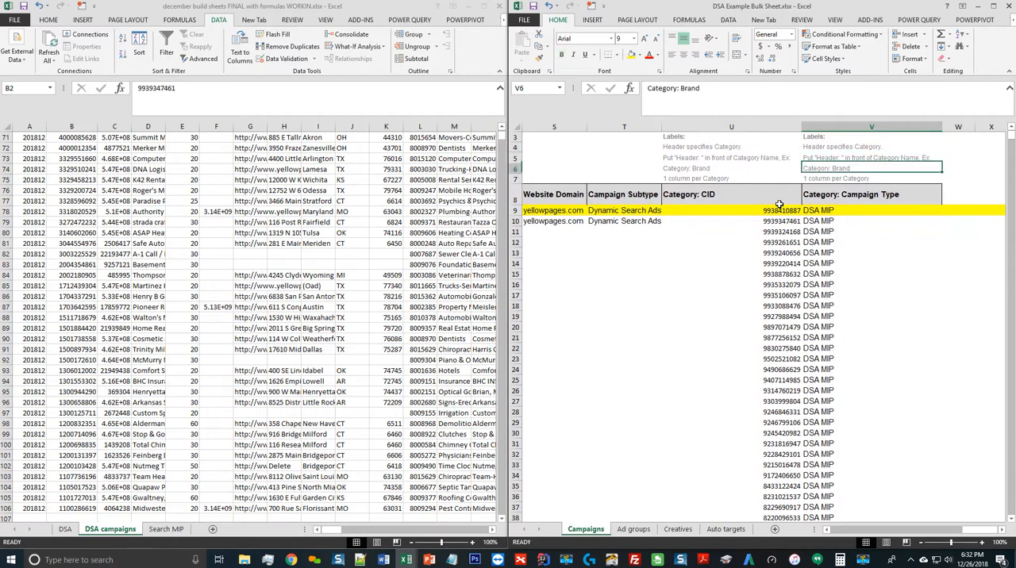
Fill the yellowpages.com Website Domain and Dynamic Search Ads Campaign Subtype down through row 114
{"action": "key", "text": "ctrl+Down"}
{"action": "key", "text": "Left"}
{"action": "key", "text": "Left"}
{"action": "key", "text": "shift+Left"}
{"action": "key", "text": "shift+Left"}
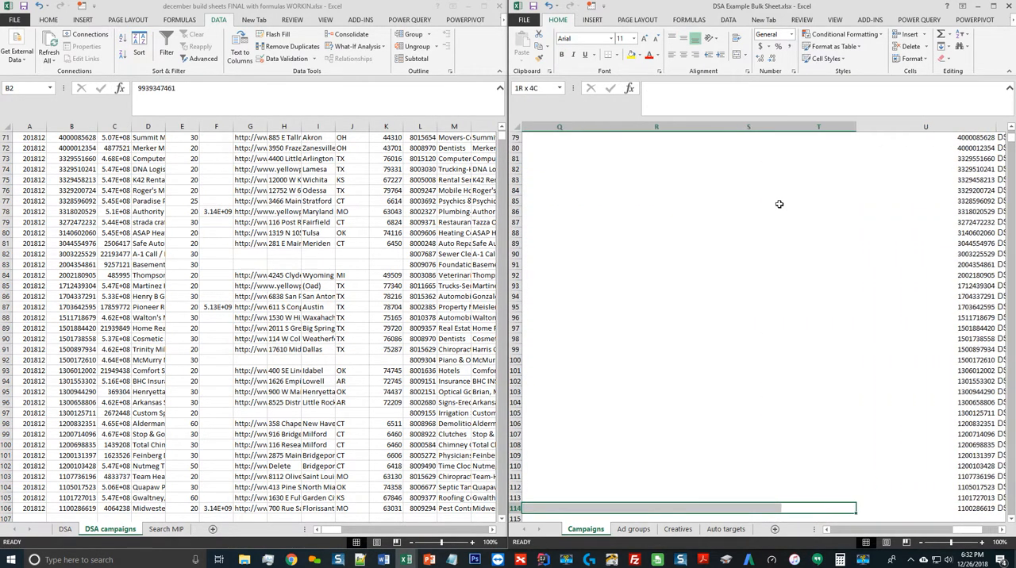
{"action": "key", "text": "ctrl+shift+Up"}
{"action": "key", "text": "ctrl+d"}
{"action": "key", "text": "ctrl+Up"}
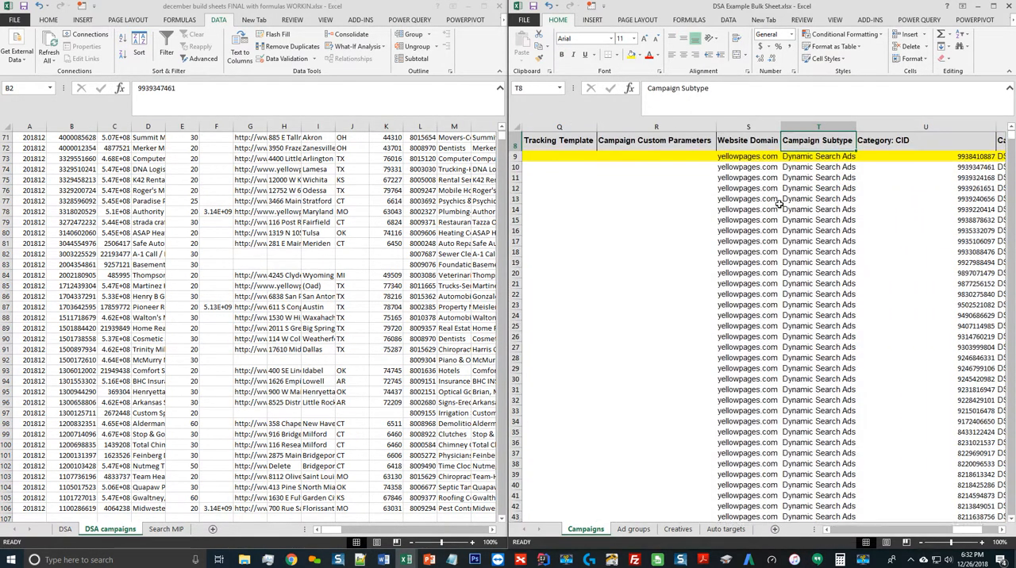
Delete the yellow-highlighted example row 9 from the Campaigns template
{"action": "key", "text": "Left"}
{"action": "key", "text": "Left"}
{"action": "key", "text": "Left"}
{"action": "key", "text": "Left"}
{"action": "key", "text": "Left"}
{"action": "key", "text": "Left"}
{"action": "key", "text": "Left"}
{"action": "key", "text": "Left"}
{"action": "key", "text": "Left"}
{"action": "key", "text": "Left"}
{"action": "key", "text": "Left"}
{"action": "key", "text": "Left"}
{"action": "key", "text": "Left"}
{"action": "key", "text": "Left"}
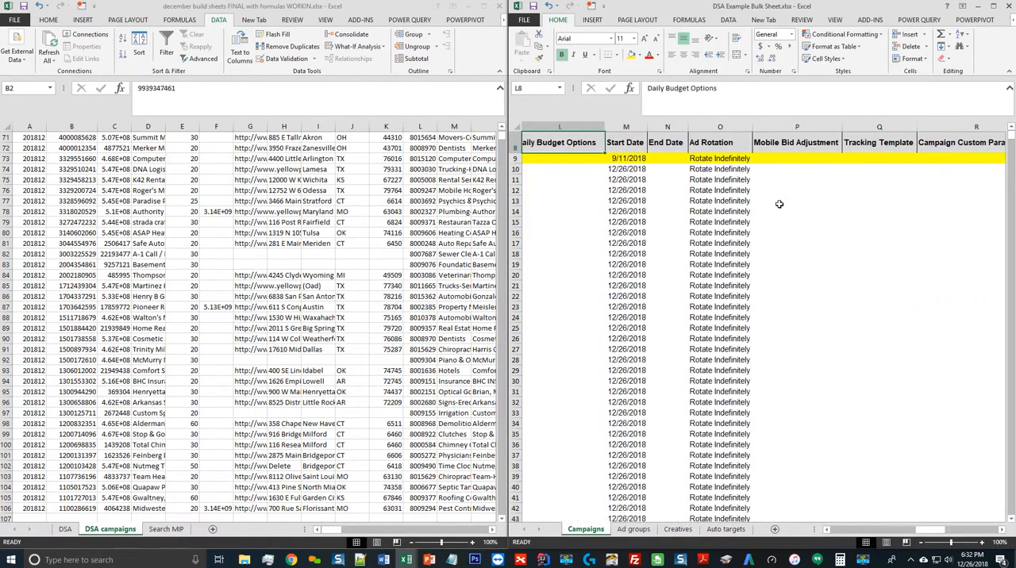
{"action": "key", "text": "Left"}
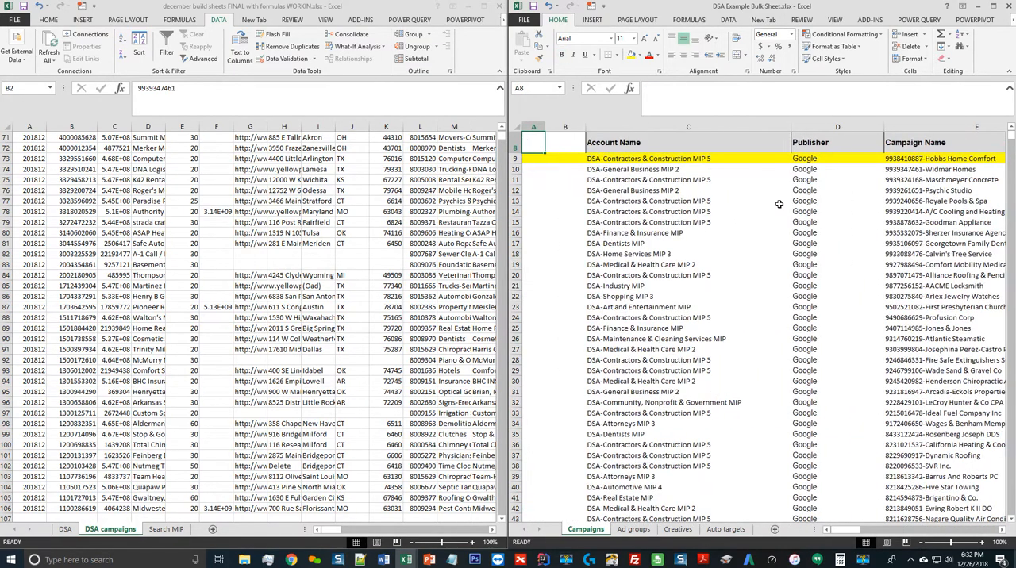
{"action": "left_click", "coordinate": [751, 190]}
{"action": "left_click", "coordinate": [817, 180]}
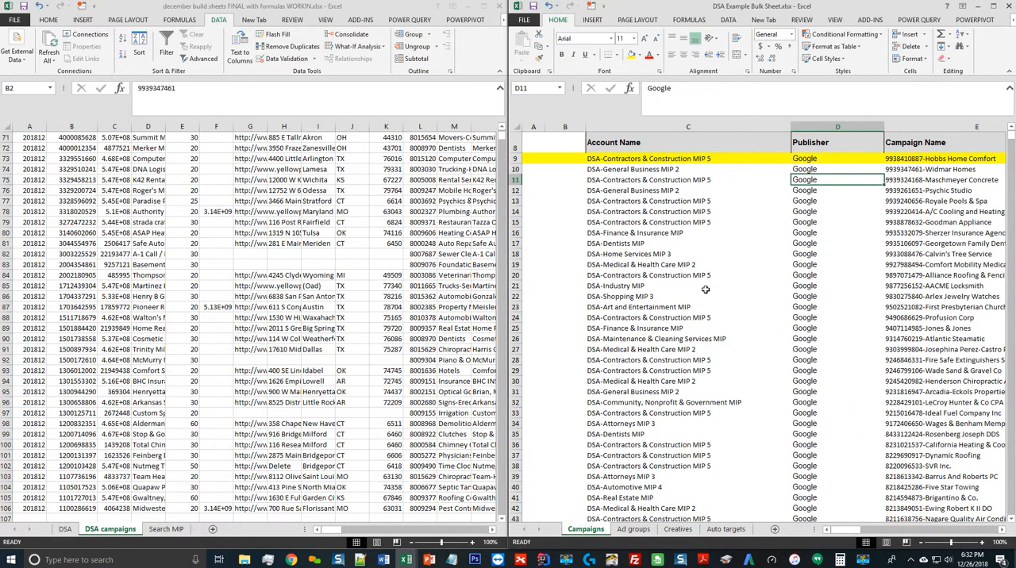
{"action": "scroll", "coordinate": [594, 215], "scroll_direction": "up", "scroll_amount": 3}
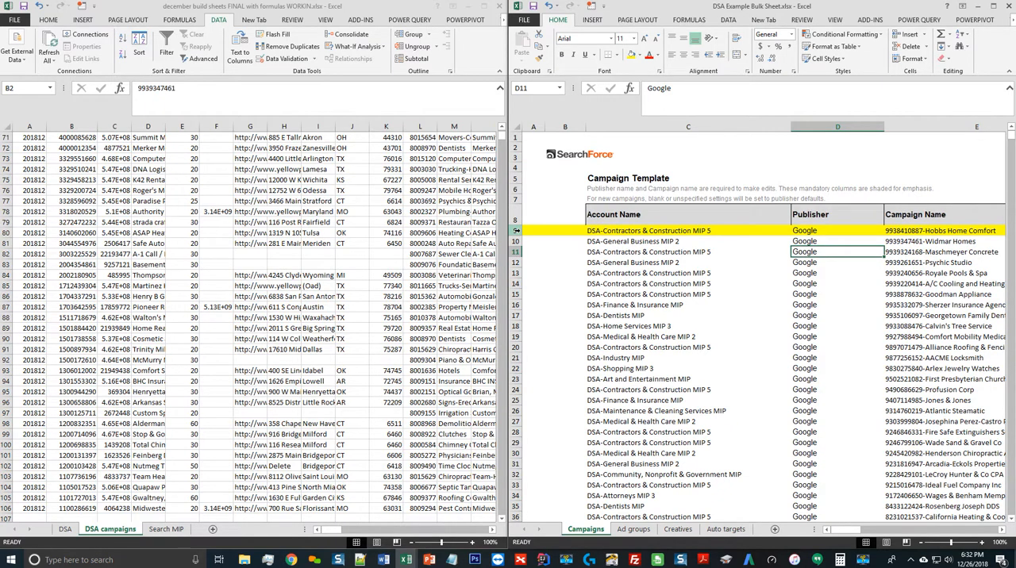
{"action": "left_click", "coordinate": [516, 230]}
{"action": "key", "text": "ctrl+minus"}
{"action": "left_click", "coordinate": [703, 262]}
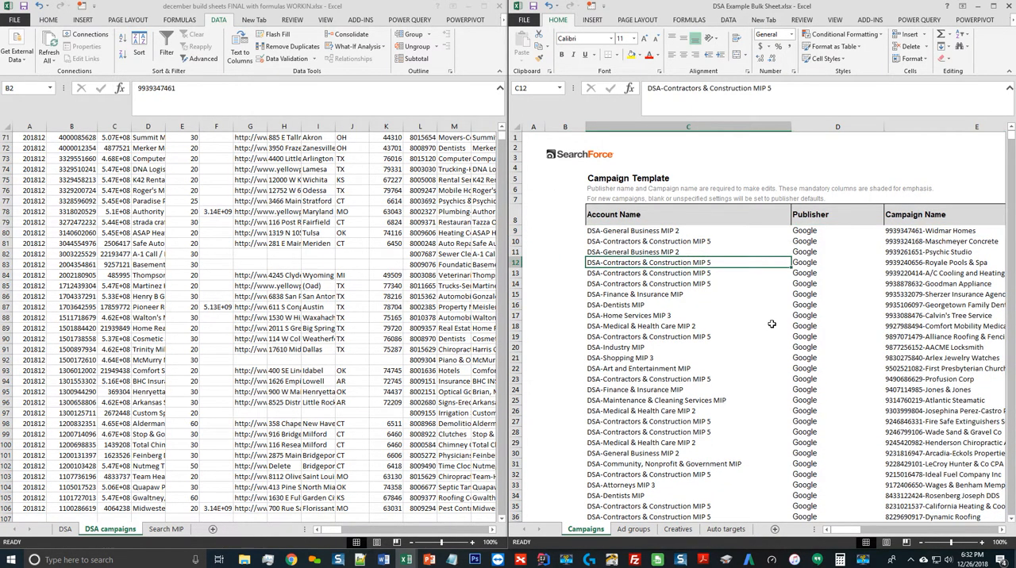
Review the completed Campaigns template from Account Name across to Category: Campaign Type, including its last rows
{"action": "key", "text": "ctrl+Down"}
{"action": "key", "text": "ctrl+End"}
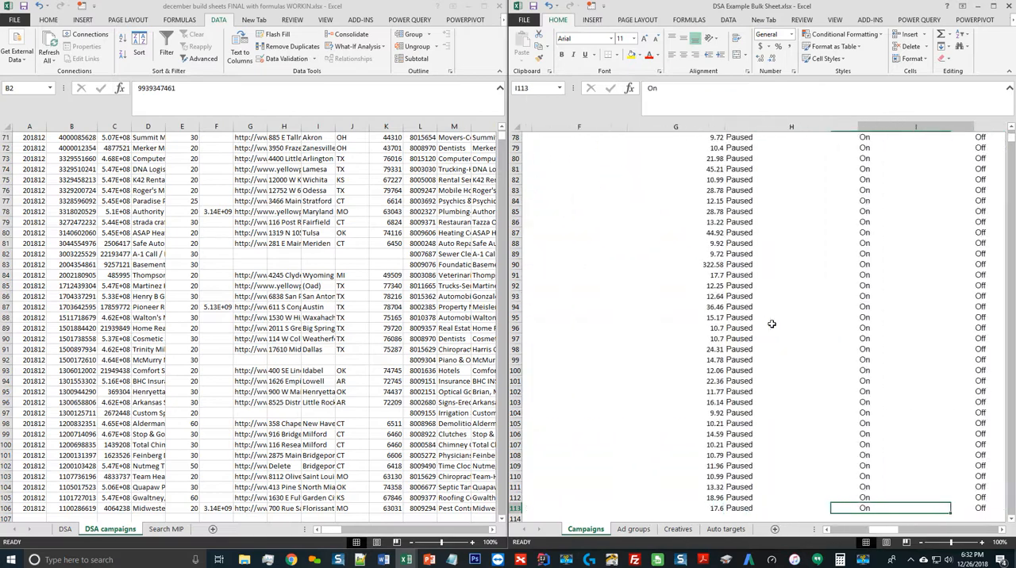
{"action": "key", "text": "Right"}
{"action": "key", "text": "Right"}
{"action": "key", "text": "Right"}
{"action": "key", "text": "Right"}
{"action": "key", "text": "Right"}
{"action": "key", "text": "Right"}
{"action": "key", "text": "ctrl+Up"}
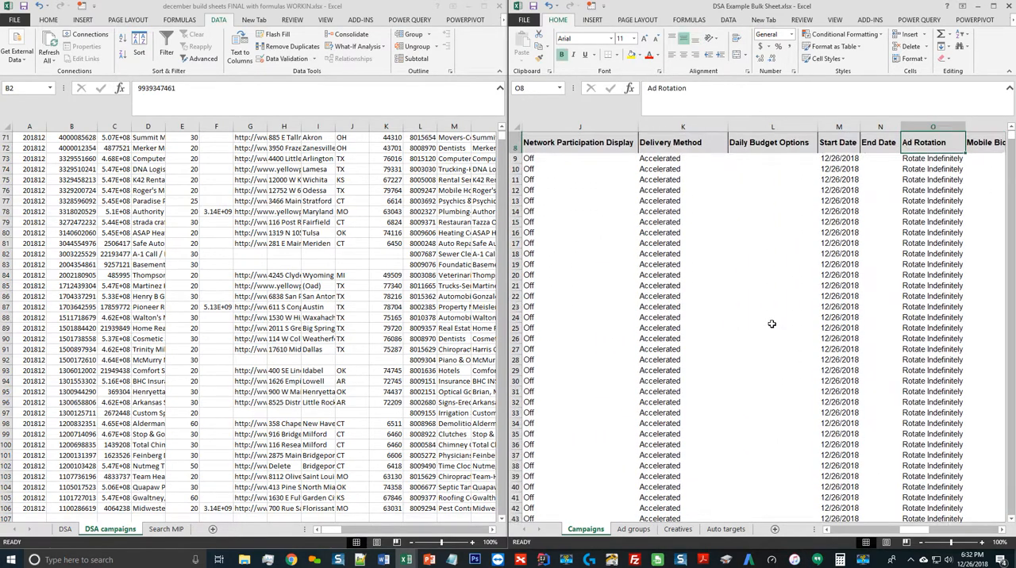
{"action": "key", "text": "Right"}
{"action": "key", "text": "Right"}
{"action": "key", "text": "Right"}
{"action": "key", "text": "Right"}
{"action": "key", "text": "Right"}
{"action": "key", "text": "Left"}
{"action": "key", "text": "Left"}
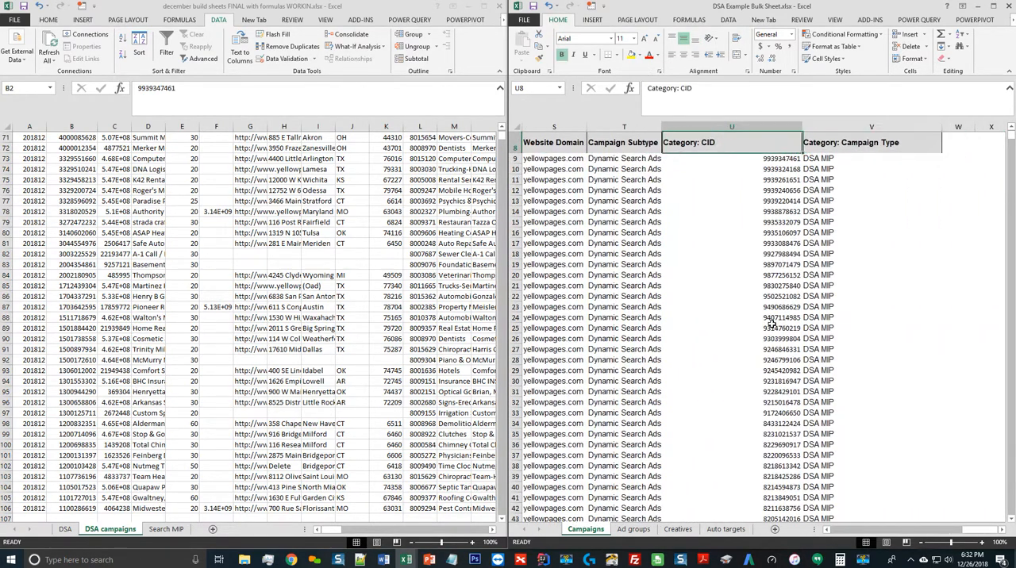
{"action": "key", "text": "Down"}
{"action": "key", "text": "Down"}
{"action": "key", "text": "Down"}
{"action": "key", "text": "Left"}
{"action": "key", "text": "Left"}
{"action": "key", "text": "Up"}
{"action": "key", "text": "Up"}
{"action": "key", "text": "Home"}
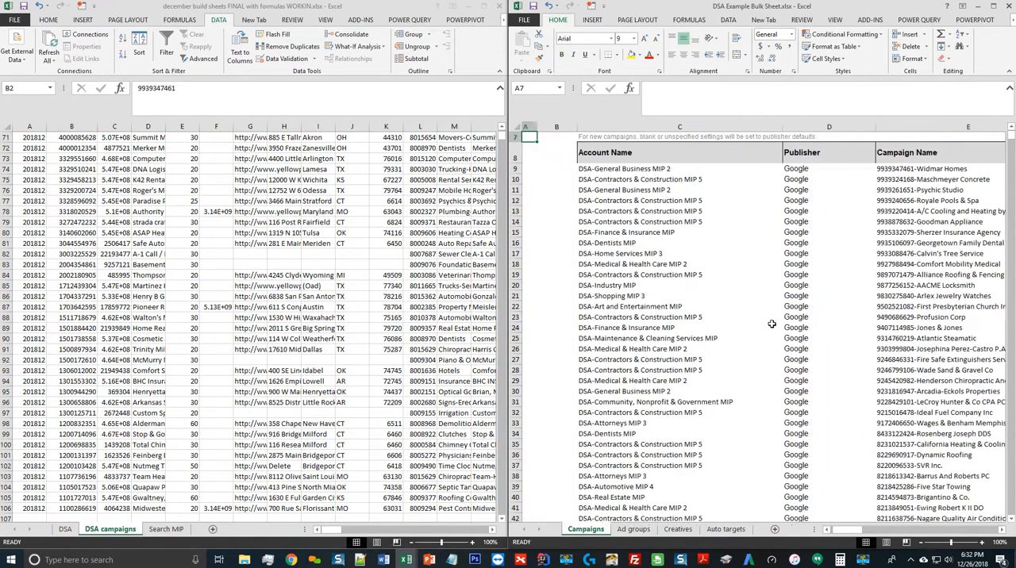
{"action": "key", "text": "Right"}
{"action": "key", "text": "Right"}
{"action": "key", "text": "Up"}
{"action": "scroll", "coordinate": [772, 324], "scroll_direction": "up", "scroll_amount": 2}
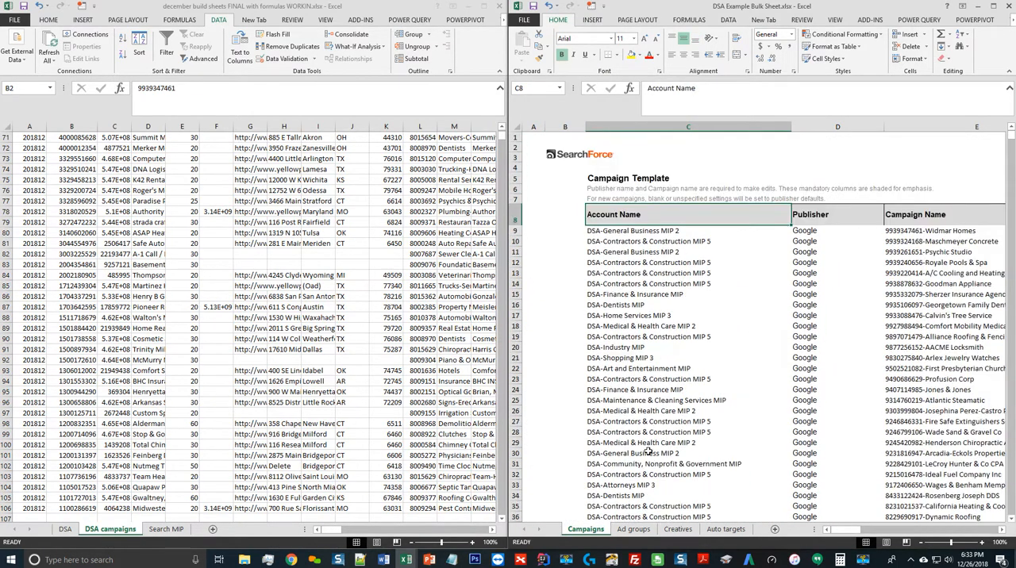
Copy the account and campaign columns for all rows of the DSA sheet into the Ad groups template at C10
{"action": "left_click", "coordinate": [633, 530]}
{"action": "left_click", "coordinate": [651, 263]}
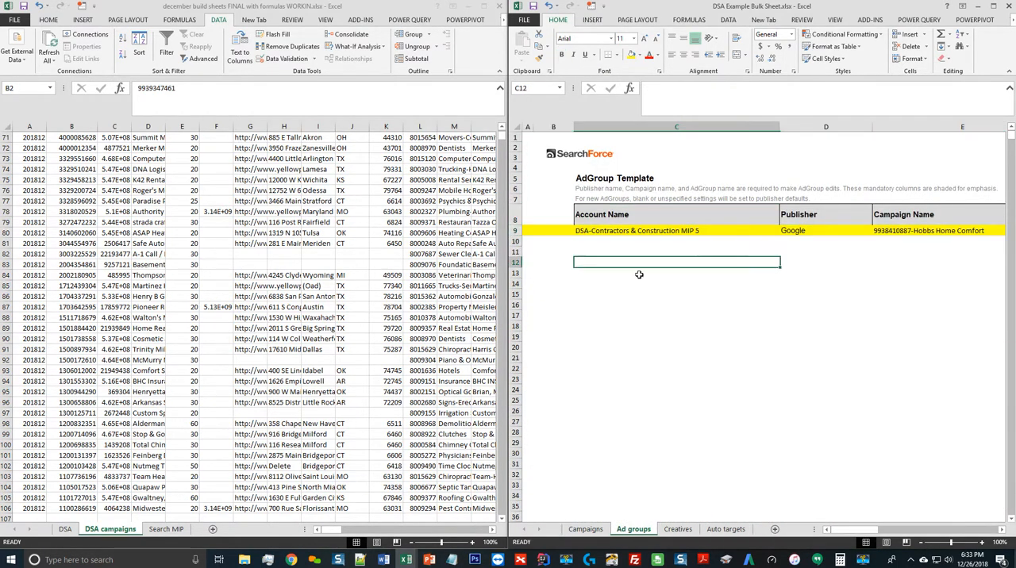
{"action": "left_click", "coordinate": [65, 529]}
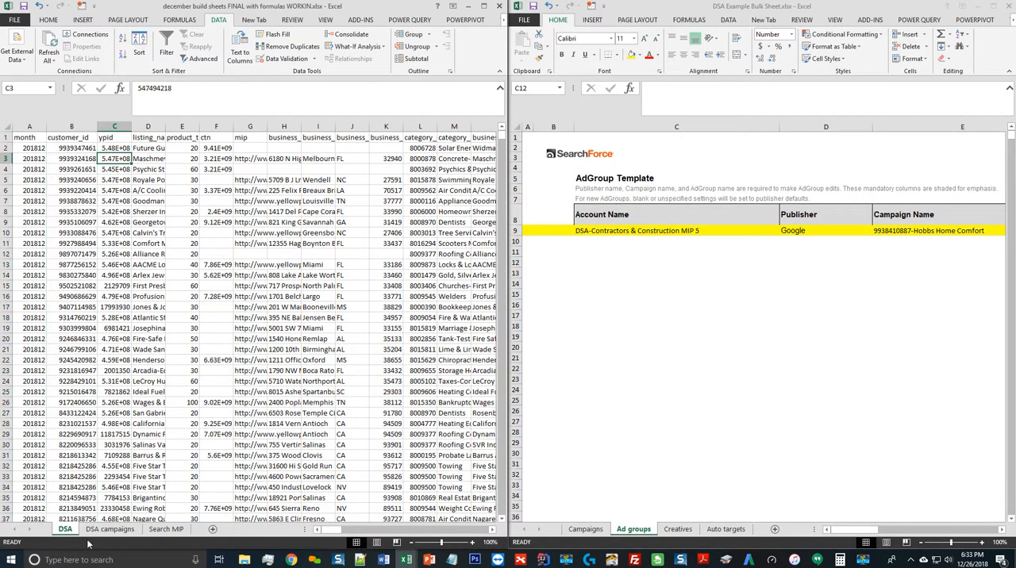
{"action": "left_click", "coordinate": [151, 201]}
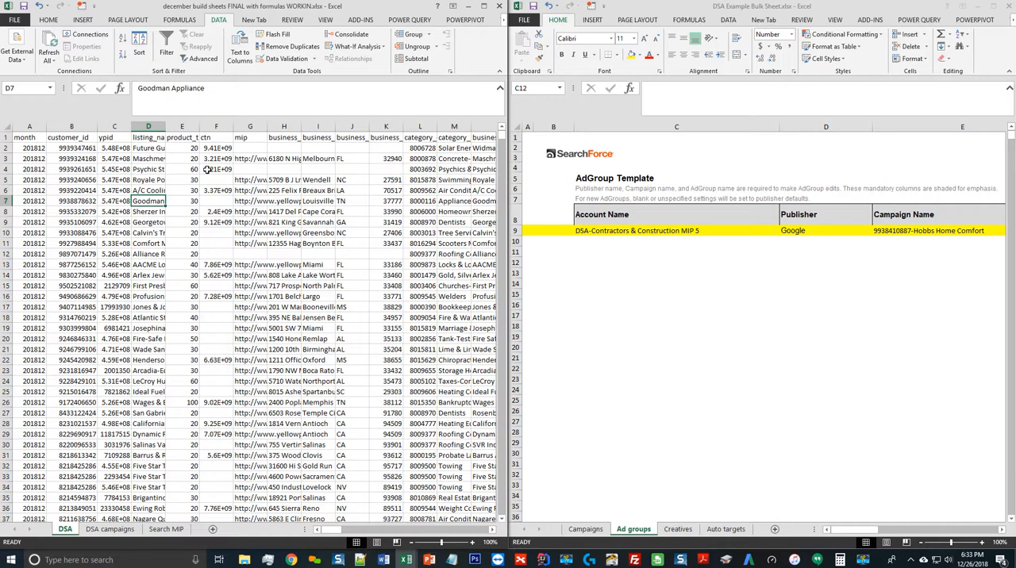
{"action": "left_click", "coordinate": [439, 148]}
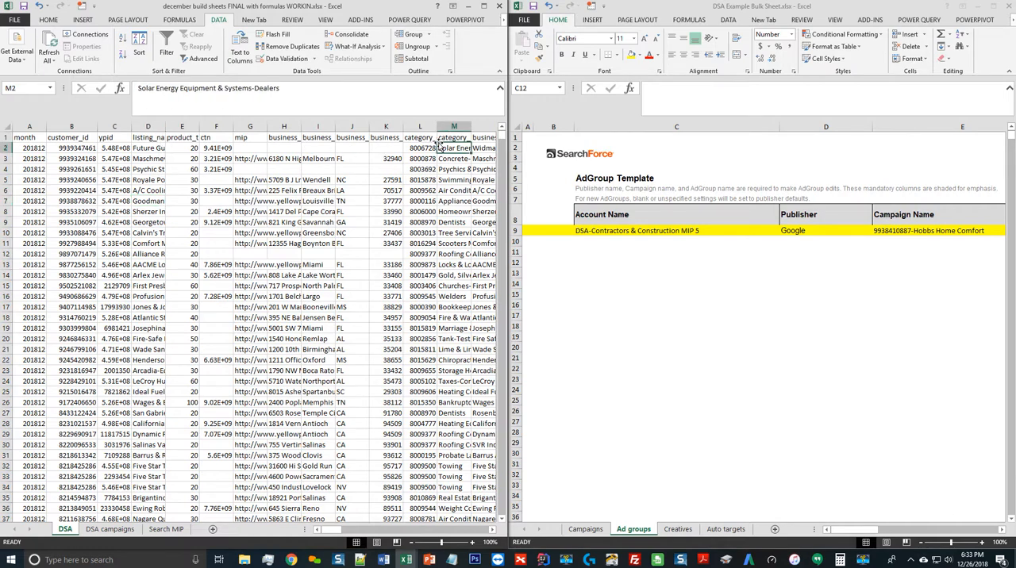
{"action": "key", "text": "Right"}
{"action": "key", "text": "Right"}
{"action": "scroll", "coordinate": [438, 143], "scroll_direction": "right", "scroll_amount": 3}
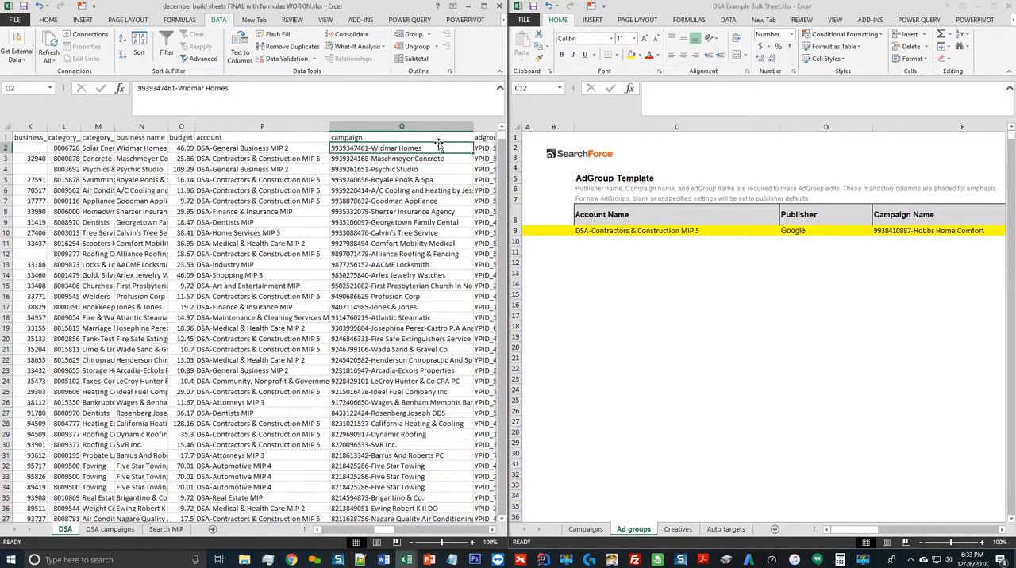
{"action": "key", "text": "Right"}
{"action": "key", "text": "shift+Right"}
{"action": "key", "text": "ctrl+shift+Down"}
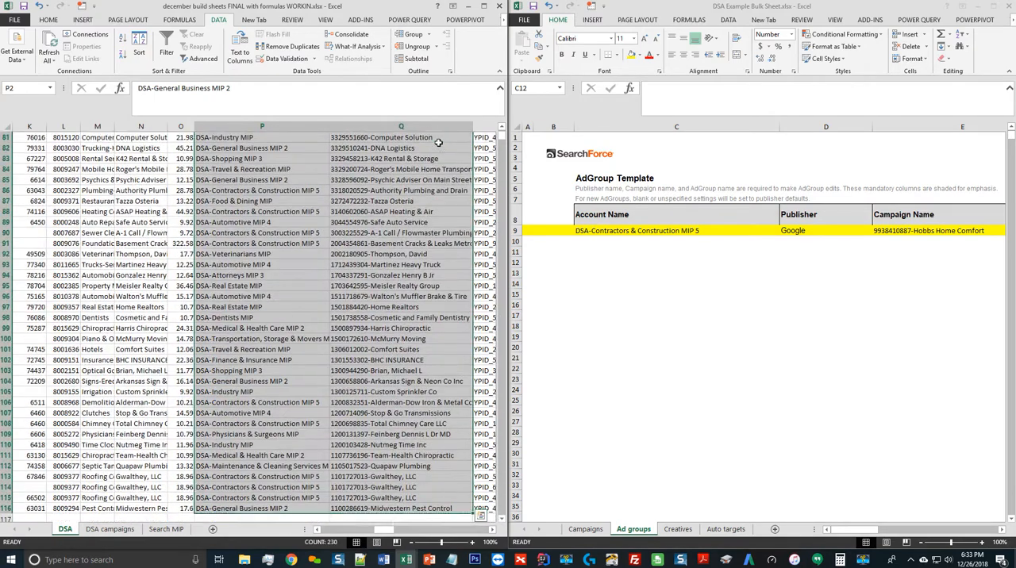
{"action": "key", "text": "ctrl+c"}
{"action": "left_click", "coordinate": [709, 242]}
{"action": "key", "text": "ctrl+v"}
Move the pasted campaign names from the Publisher column to the Campaign Name column, starting in E10
{"action": "left_click", "coordinate": [834, 244]}
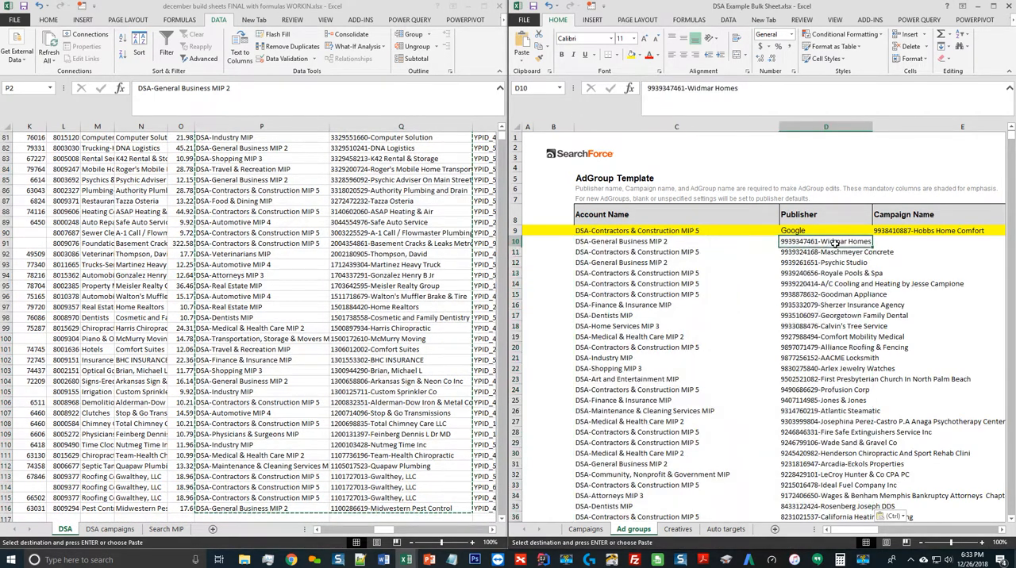
{"action": "key", "text": "ctrl+shift+Down"}
{"action": "key", "text": "ctrl+x"}
{"action": "key", "text": "ctrl+Right"}
{"action": "key", "text": "Left"}
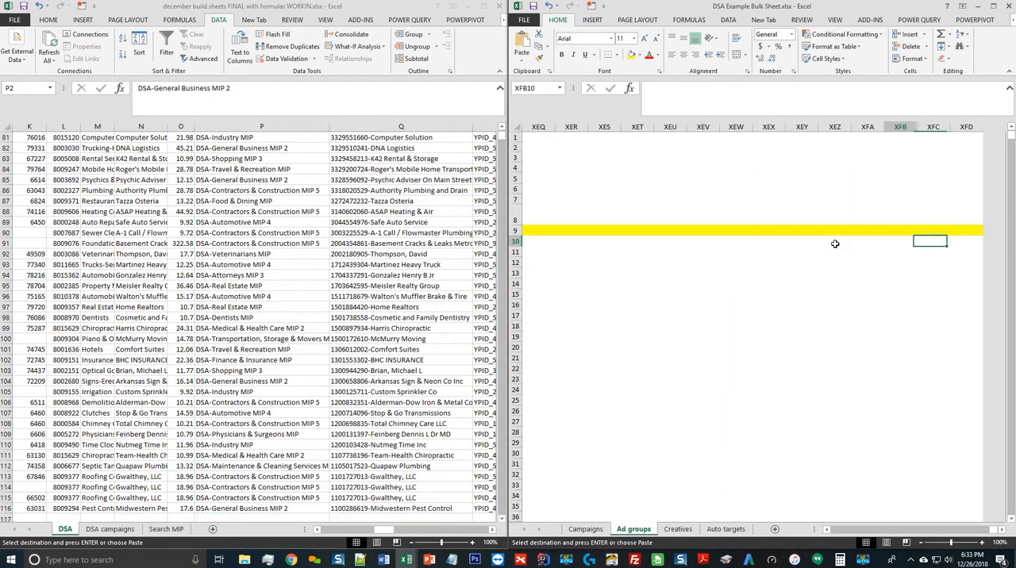
{"action": "key", "text": "ctrl+Left"}
{"action": "key", "text": "Right"}
{"action": "key", "text": "ctrl+v"}
Set Publisher to Google in D10 of the Ad groups template and fill it down to the last campaign row
{"action": "key", "text": "Left"}
{"action": "key", "text": "Left"}
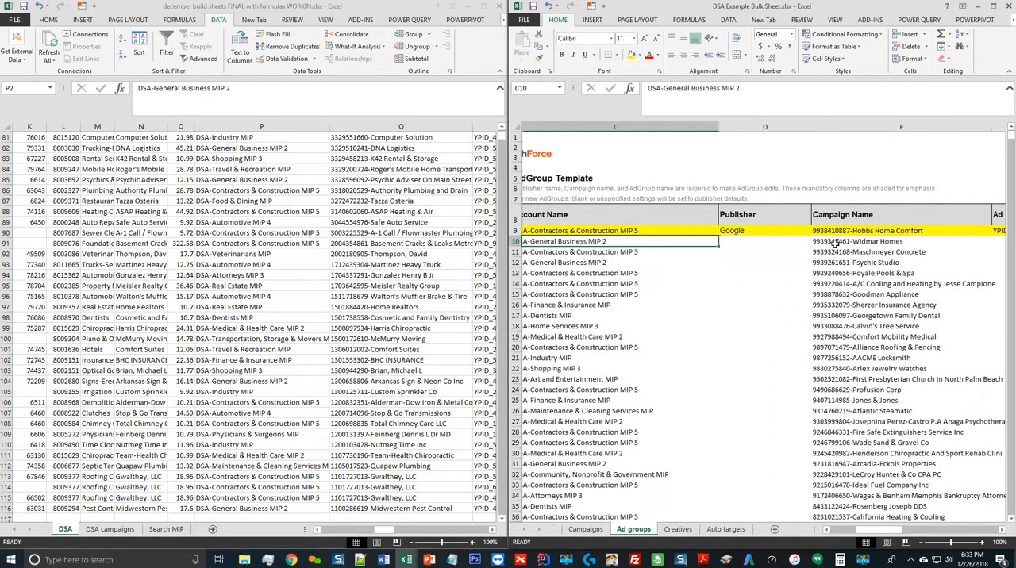
{"action": "key", "text": "Right"}
{"action": "type", "text": "Google"}
{"action": "key", "text": "Return"}
{"action": "key", "text": "Right"}
{"action": "key", "text": "ctrl+Down"}
{"action": "key", "text": "Left"}
{"action": "key", "text": "ctrl+shift+Up"}
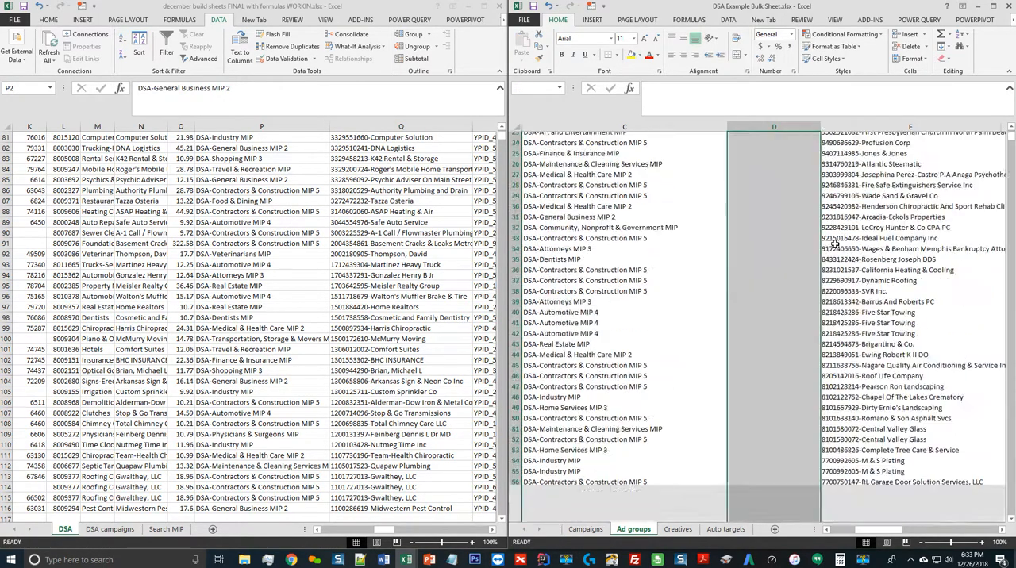
{"action": "key", "text": "ctrl+d"}
{"action": "key", "text": "ctrl+Up"}
Copy the ad group names R2:R116 from the DSA sheet into the Ad Group Name column from F10
{"action": "key", "text": "Down"}
{"action": "key", "text": "Right"}
{"action": "key", "text": "Right"}
{"action": "key", "text": "Right"}
{"action": "key", "text": "Left"}
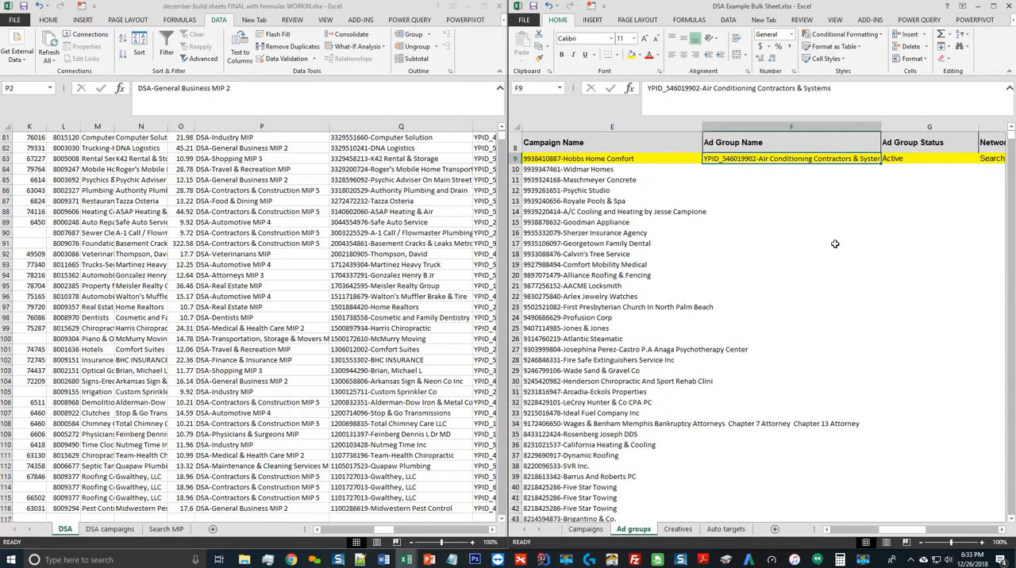
{"action": "key", "text": "Down"}
{"action": "key", "text": "Left"}
{"action": "key", "text": "alt+Tab"}
{"action": "key", "text": "ctrl+Up"}
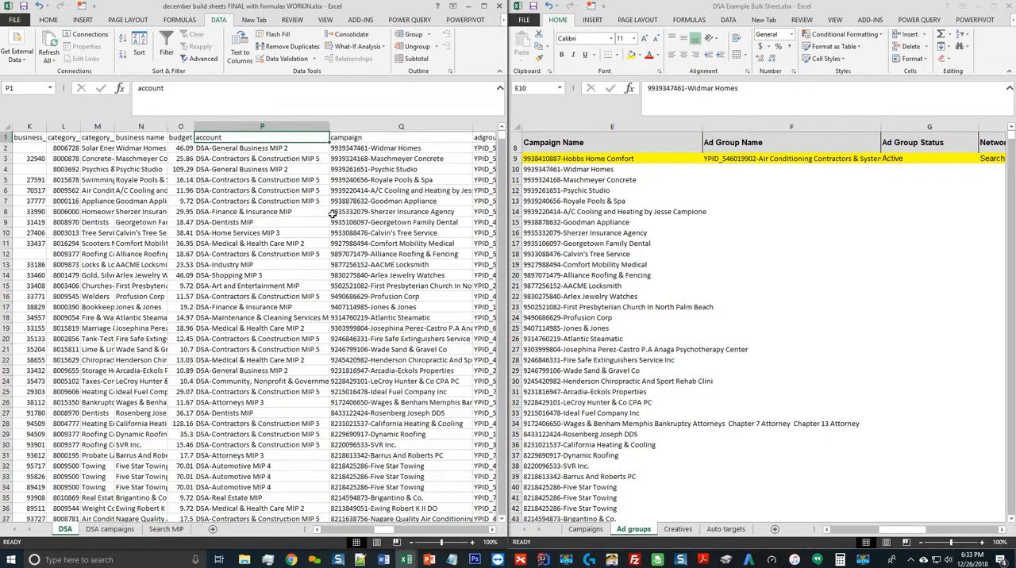
{"action": "key", "text": "Down"}
{"action": "key", "text": "Right"}
{"action": "key", "text": "Right"}
{"action": "key", "text": "Right"}
{"action": "key", "text": "Left"}
{"action": "key", "text": "Left"}
{"action": "key", "text": "Right"}
{"action": "key", "text": "ctrl+shift+Down"}
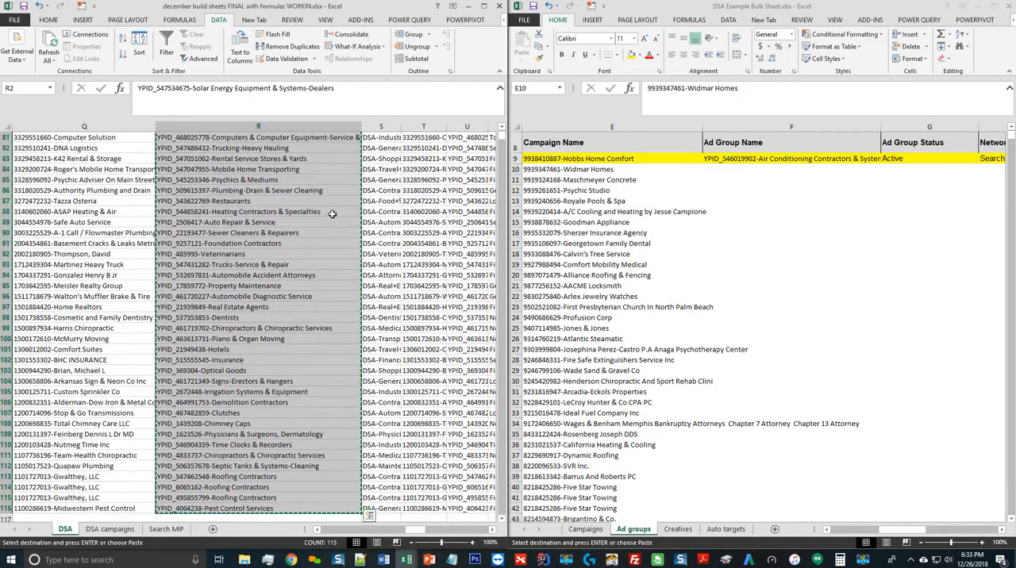
{"action": "key", "text": "ctrl+c"}
{"action": "key", "text": "alt+Tab"}
{"action": "key", "text": "Right"}
{"action": "key", "text": "ctrl+v"}
Set Ad Group Status to Active in G10 and fill it down to the last ad group row
{"action": "left_click", "coordinate": [939, 170]}
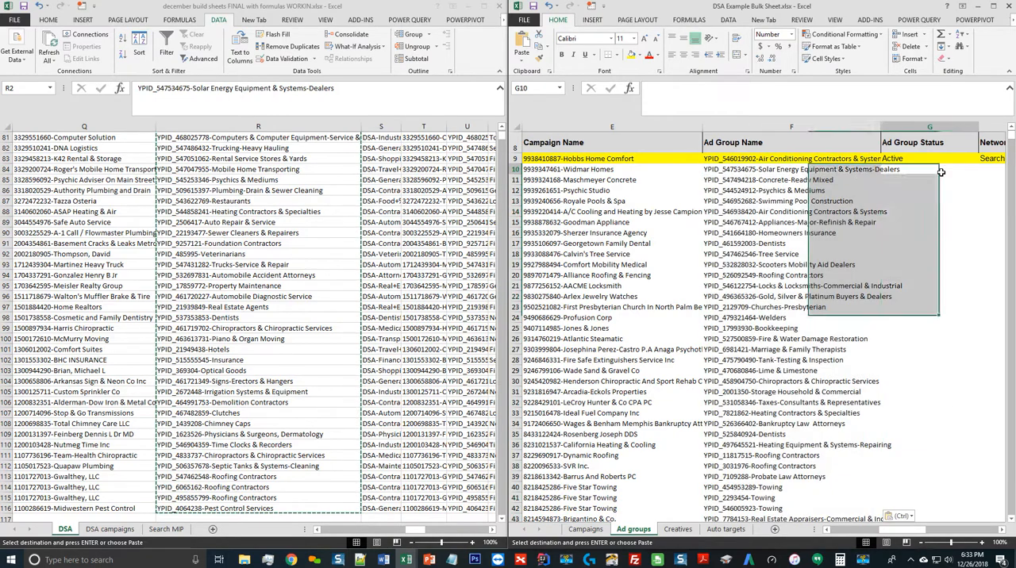
{"action": "type", "text": "Active"}
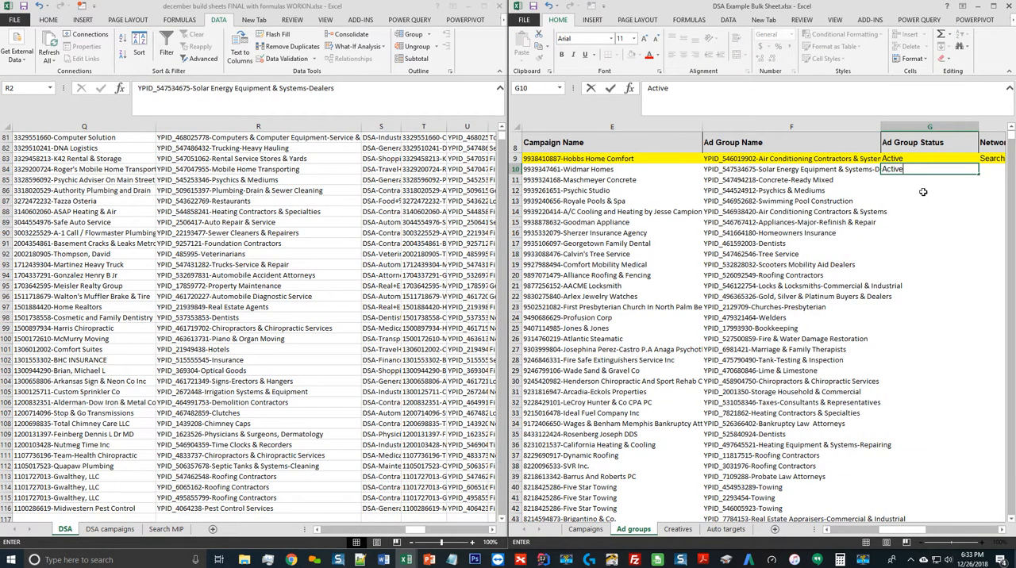
{"action": "key", "text": "Return"}
{"action": "key", "text": "Left"}
{"action": "key", "text": "ctrl+Down"}
{"action": "key", "text": "Right"}
{"action": "key", "text": "ctrl+shift+Up"}
{"action": "key", "text": "ctrl+d"}
{"action": "key", "text": "ctrl+Up"}
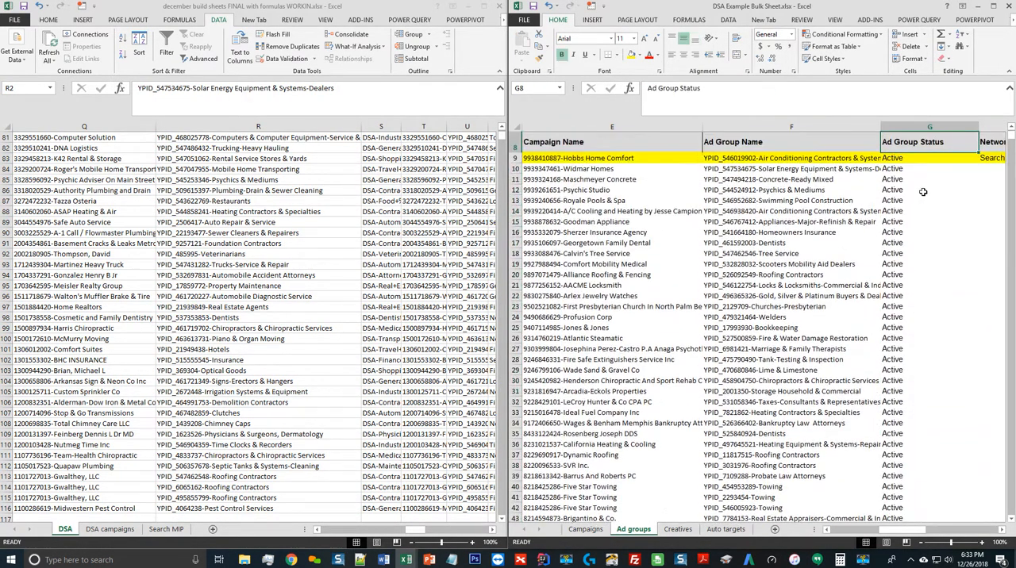
Enter Search Dynamic Ads as Network Participation Search in H10 and 3 as Keyword Max CPC in I10 of the Ad groups template
{"action": "key", "text": "Down"}
{"action": "key", "text": "Down"}
{"action": "key", "text": "Right"}
{"action": "key", "text": "Right"}
{"action": "key", "text": "Left"}
{"action": "key", "text": "Left"}
{"action": "key", "text": "Left"}
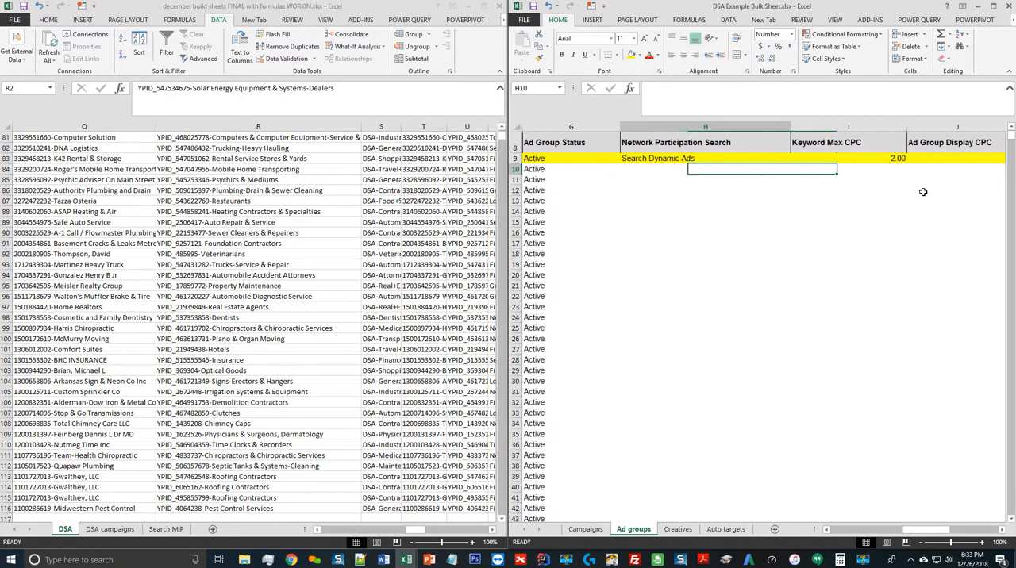
{"action": "key", "text": "Right"}
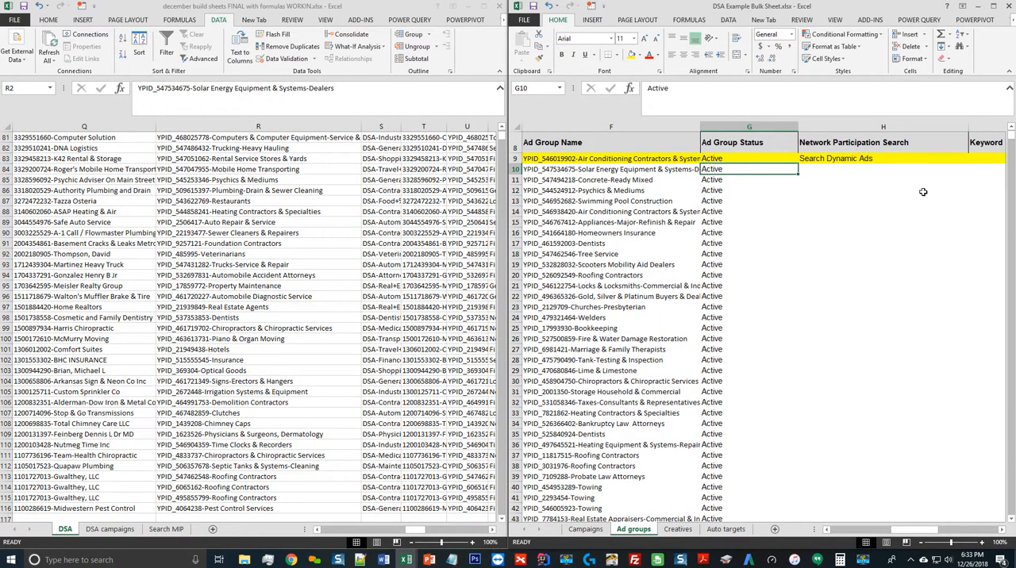
{"action": "key", "text": "Right"}
{"action": "key", "text": "Right"}
{"action": "key", "text": "Right"}
{"action": "key", "text": "Left"}
{"action": "key", "text": "Left"}
{"action": "key", "text": "Left"}
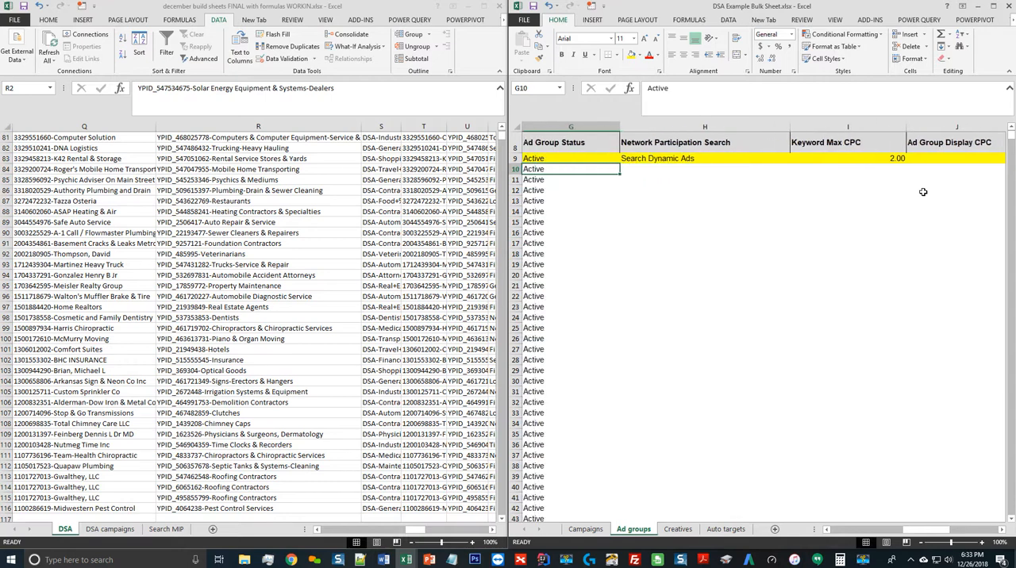
{"action": "key", "text": "Right"}
{"action": "type", "text": "S"}
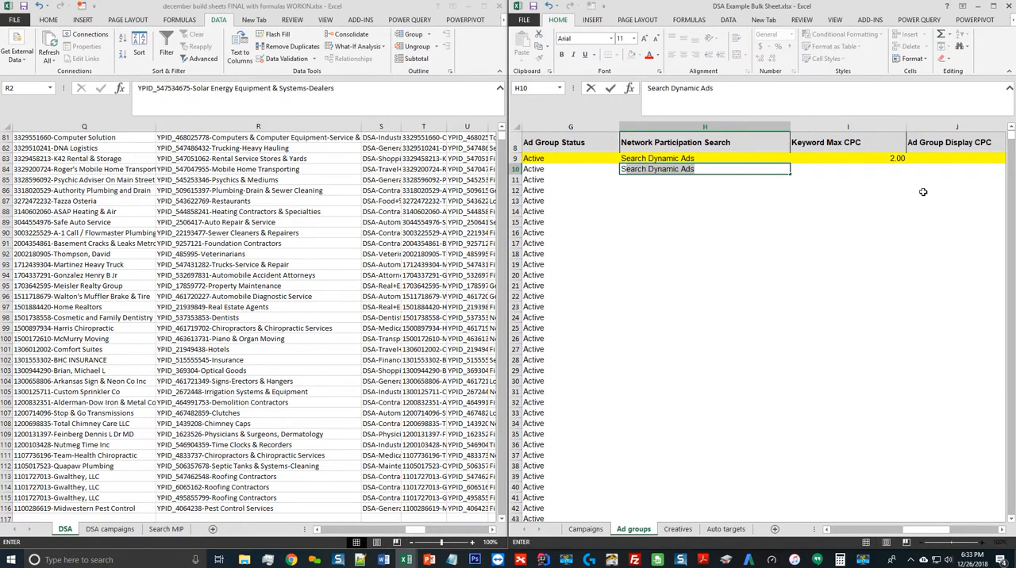
{"action": "key", "text": "Tab"}
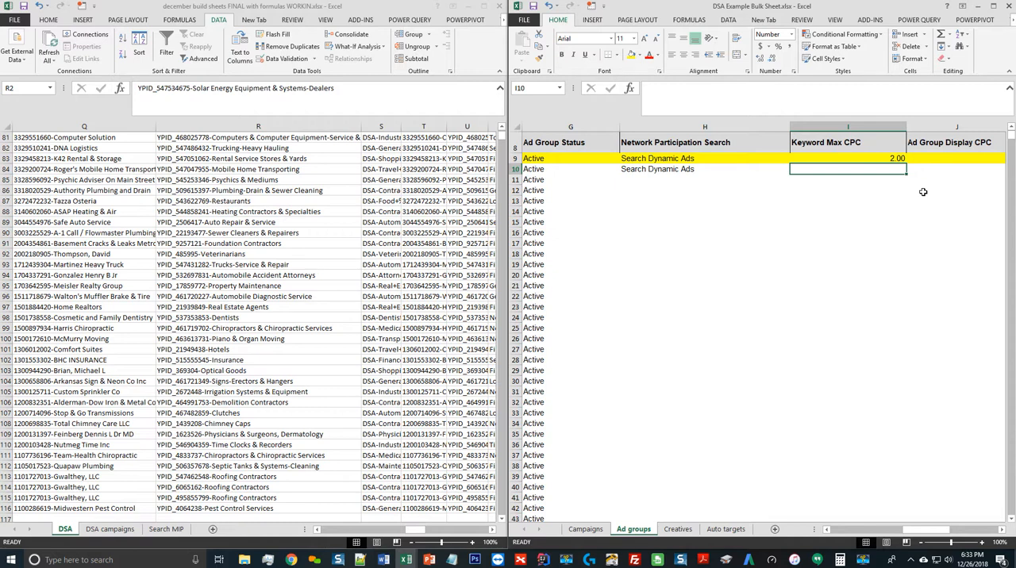
{"action": "type", "text": "3"}
{"action": "key", "text": "Return"}
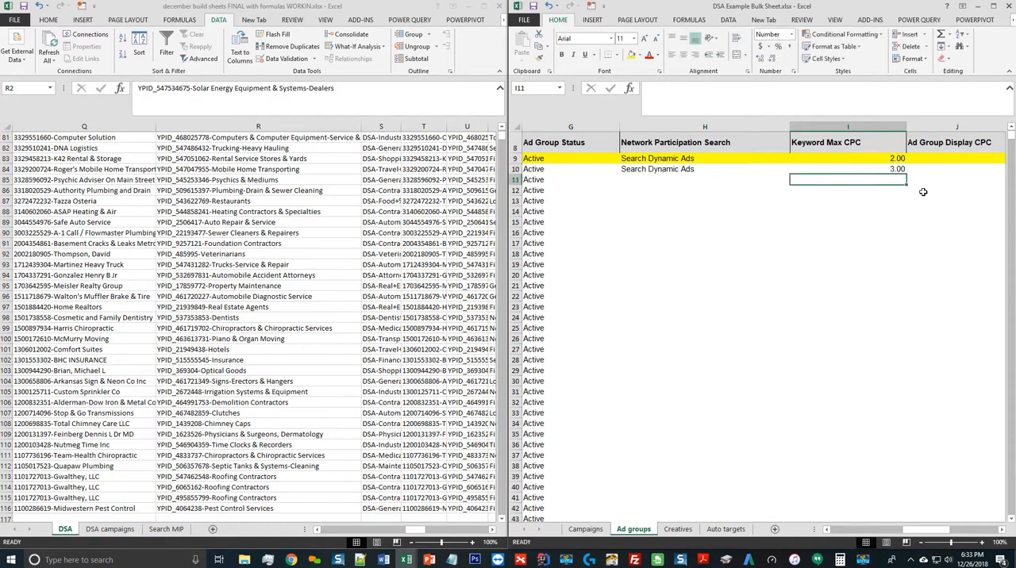
Fill Network Participation Search and Keyword Max CPC down from row 10 to the last ad group row, 124
{"action": "key", "text": "Left"}
{"action": "key", "text": "Left"}
{"action": "key", "text": "ctrl+Down"}
{"action": "key", "text": "Right"}
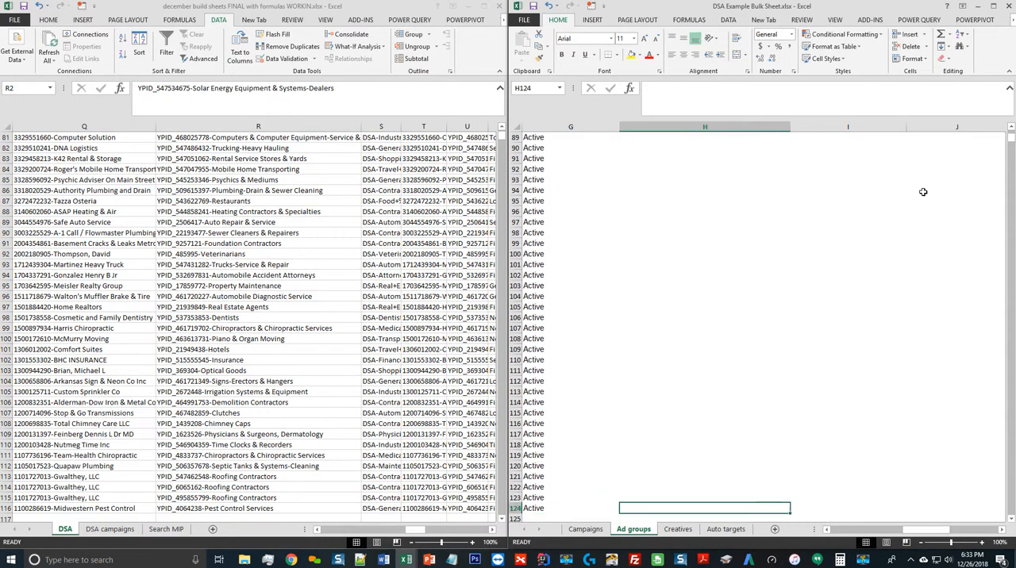
{"action": "key", "text": "shift+Right"}
{"action": "key", "text": "ctrl+shift+Up"}
{"action": "key", "text": "ctrl+d"}
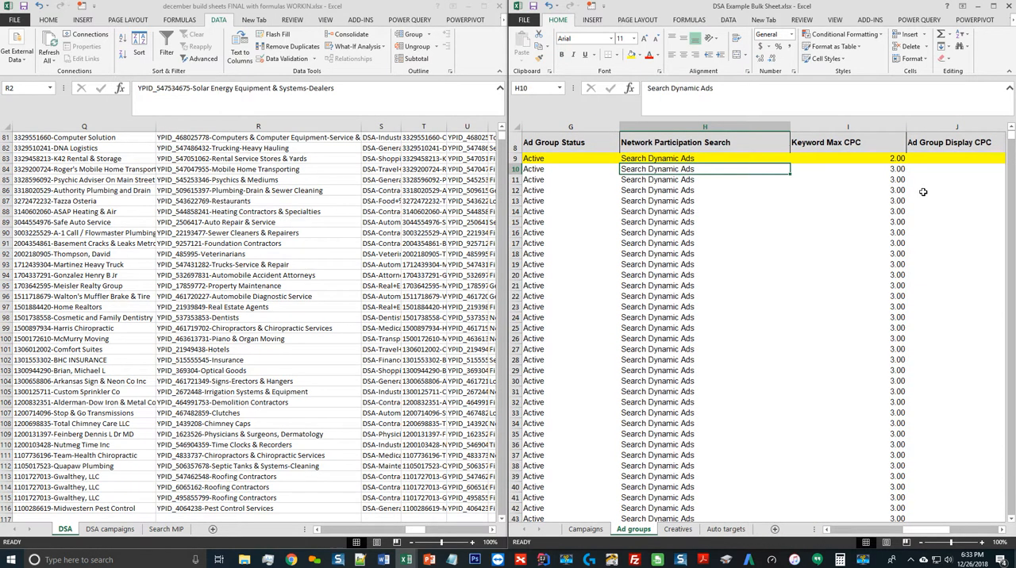
Copy the ypid values from C2 down to the last row of the DSA sheet into the Category: YPID column, starting in N10
{"action": "key", "text": "Right"}
{"action": "key", "text": "Right"}
{"action": "key", "text": "Right"}
{"action": "key", "text": "Right"}
{"action": "key", "text": "Right"}
{"action": "key", "text": "Right"}
{"action": "key", "text": "Right"}
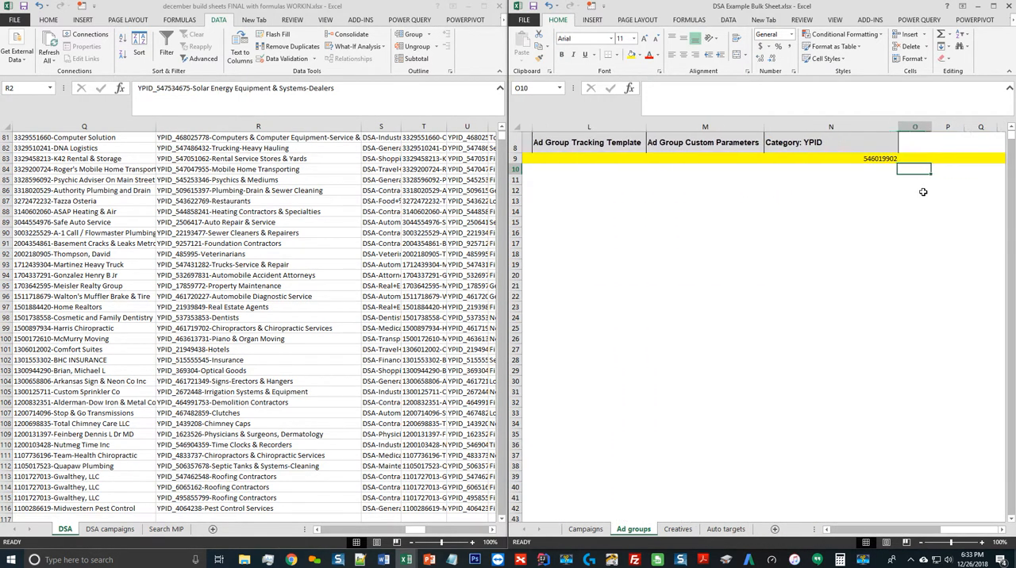
{"action": "key", "text": "Left"}
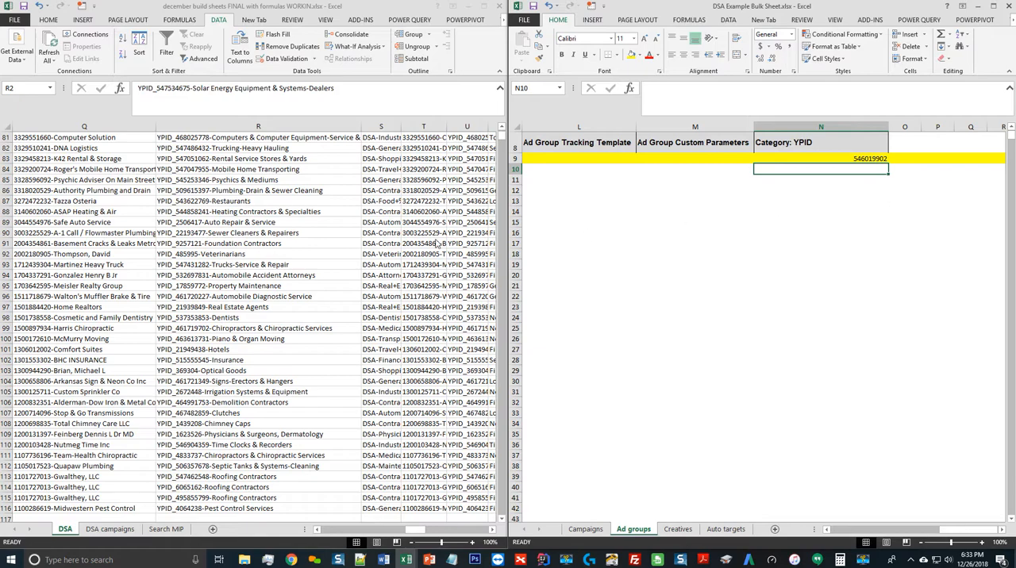
{"action": "left_click", "coordinate": [226, 227]}
{"action": "key", "text": "ctrl+Up"}
{"action": "key", "text": "ctrl+Left"}
{"action": "key", "text": "ctrl+Left"}
{"action": "key", "text": "ctrl+Left"}
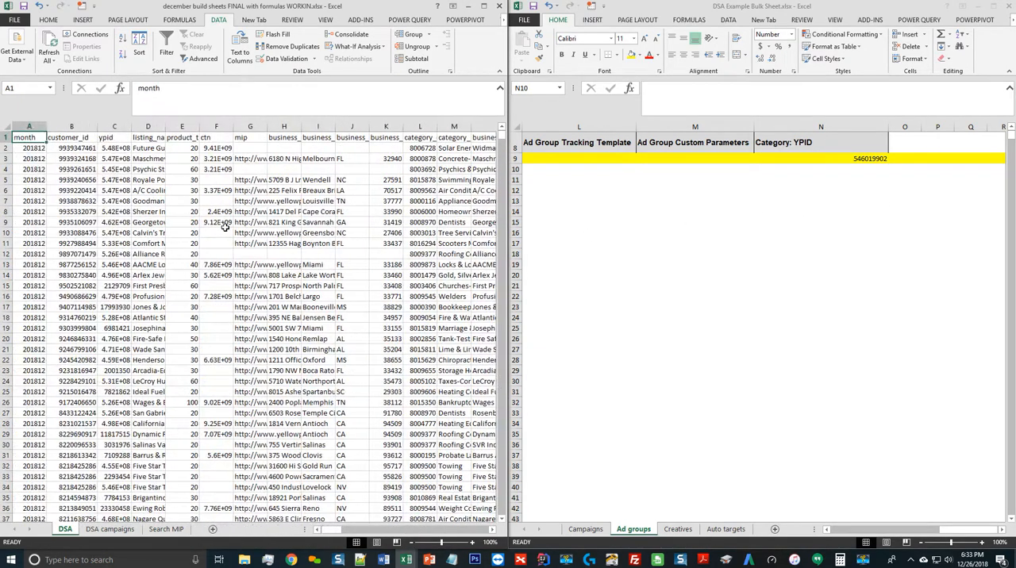
{"action": "key", "text": "Down"}
{"action": "key", "text": "Right"}
{"action": "key", "text": "Right"}
{"action": "key", "text": "ctrl+shift+Down"}
{"action": "key", "text": "ctrl+c"}
{"action": "left_click", "coordinate": [863, 190]}
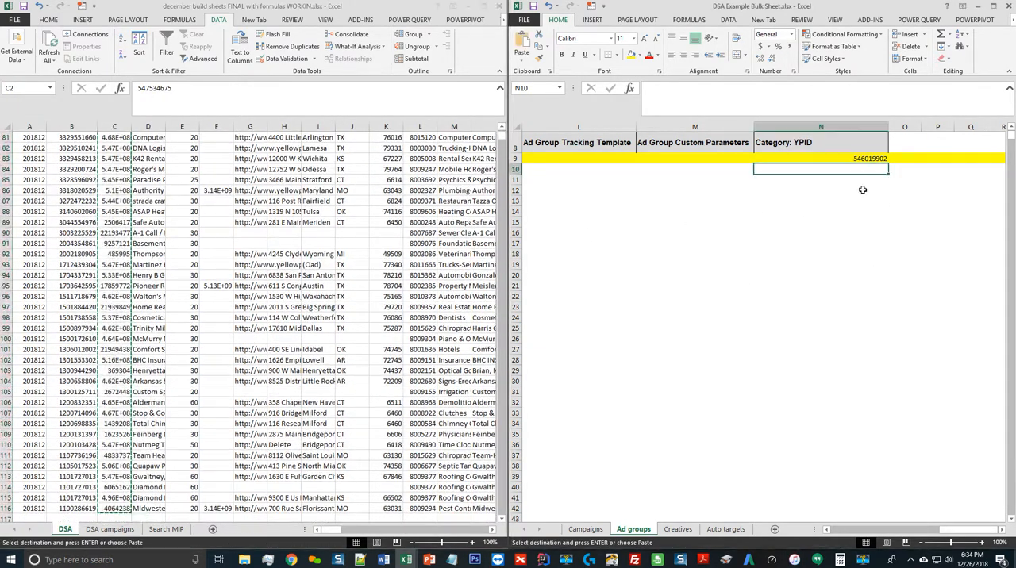
{"action": "key", "text": "ctrl+v"}
{"action": "left_click", "coordinate": [821, 173]}
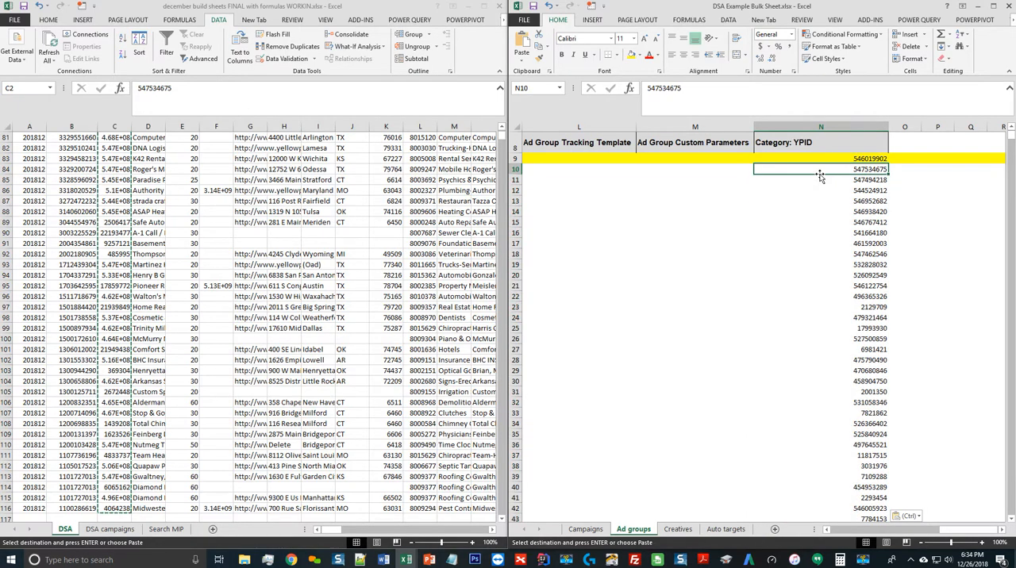
Review the filled Ad groups columns from Account Name across to Category: YPID
{"action": "key", "text": "ctrl+Left"}
{"action": "key", "text": "ctrl+Left"}
{"action": "key", "text": "ctrl+Left"}
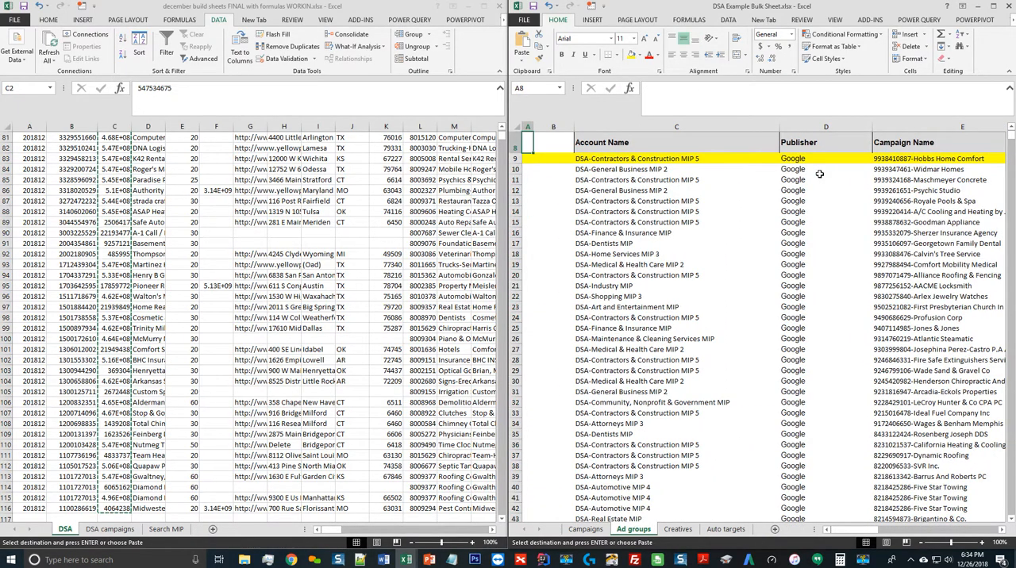
{"action": "scroll", "coordinate": [820, 174], "scroll_direction": "up", "scroll_amount": 1}
{"action": "key", "text": "Right"}
{"action": "key", "text": "Right"}
{"action": "key", "text": "Right"}
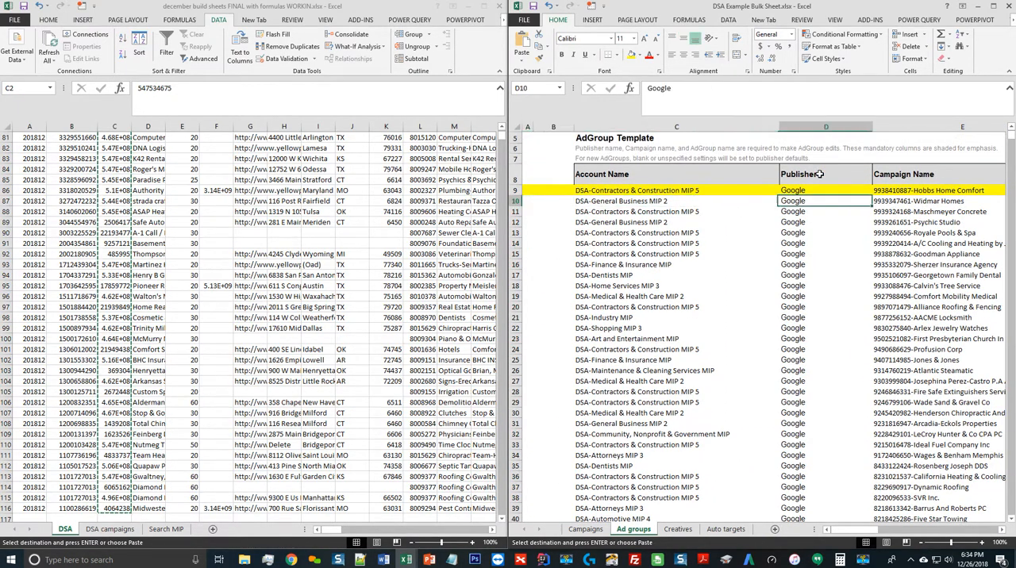
{"action": "key", "text": "Right"}
{"action": "key", "text": "Right"}
{"action": "key", "text": "Left"}
{"action": "key", "text": "Right"}
{"action": "key", "text": "Right"}
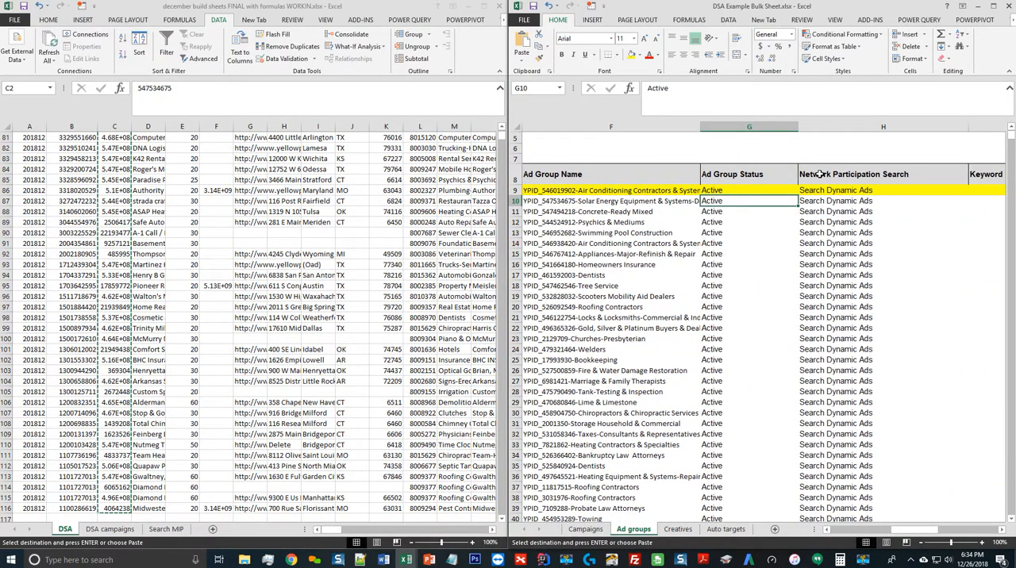
{"action": "key", "text": "Right"}
{"action": "key", "text": "Right"}
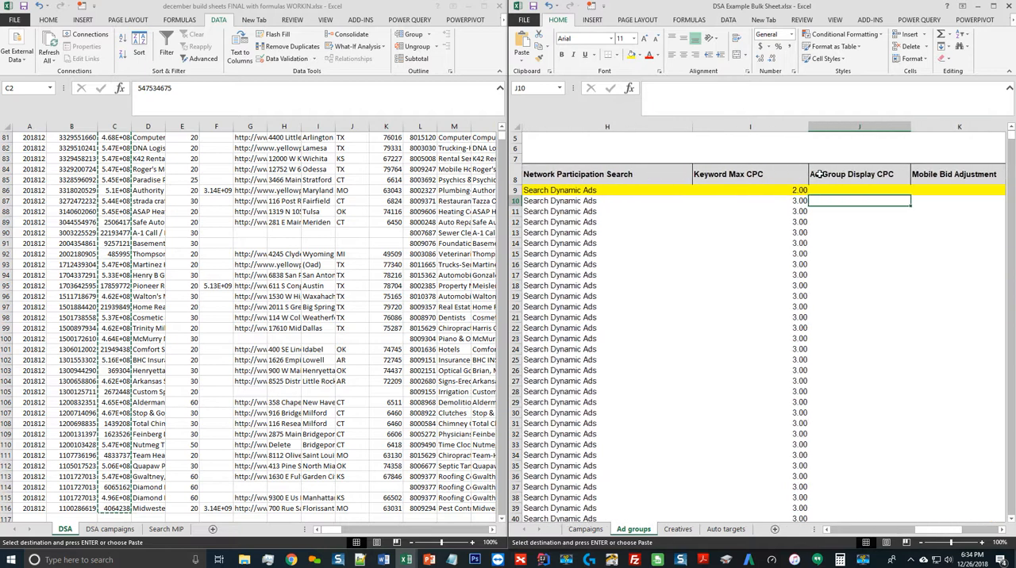
{"action": "key", "text": "Right"}
{"action": "key", "text": "Right"}
{"action": "key", "text": "Right"}
{"action": "key", "text": "Right"}
{"action": "key", "text": "Right"}
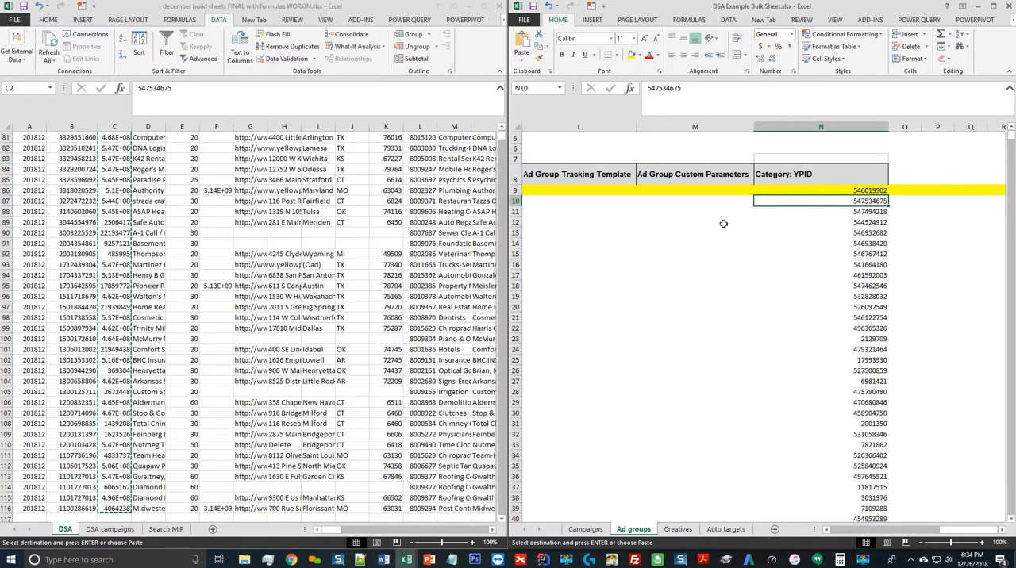
Copy the account, publisher, campaign and ad group names in the Ad groups template from row 10 down to the last row
{"action": "left_click", "coordinate": [718, 179]}
{"action": "key", "text": "ctrl+Left"}
{"action": "key", "text": "Down"}
{"action": "key", "text": "Down"}
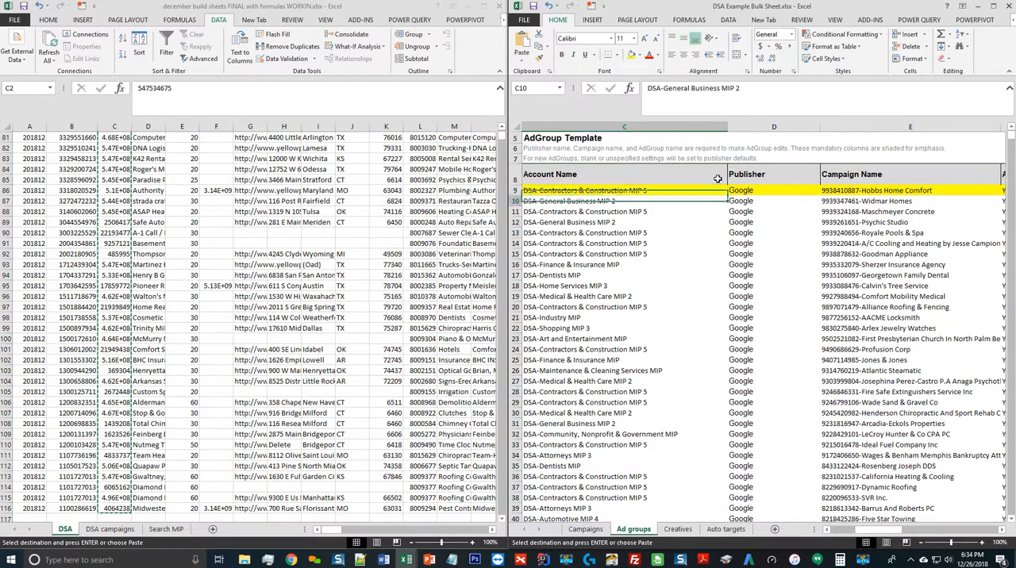
{"action": "key", "text": "shift+Right"}
{"action": "key", "text": "shift+Right"}
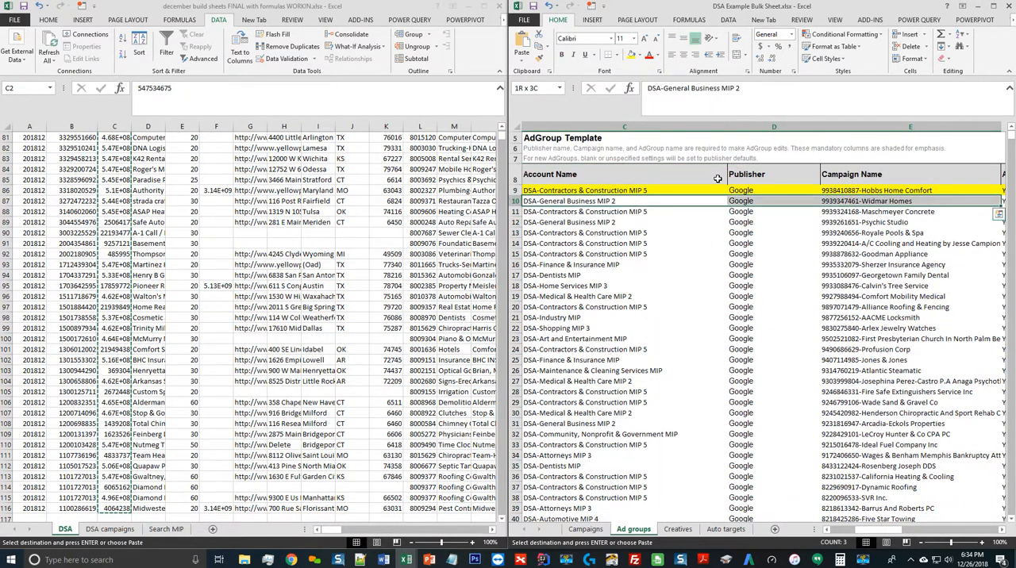
{"action": "left_click", "coordinate": [585, 530]}
{"action": "left_click", "coordinate": [632, 530]}
{"action": "left_click", "coordinate": [602, 203]}
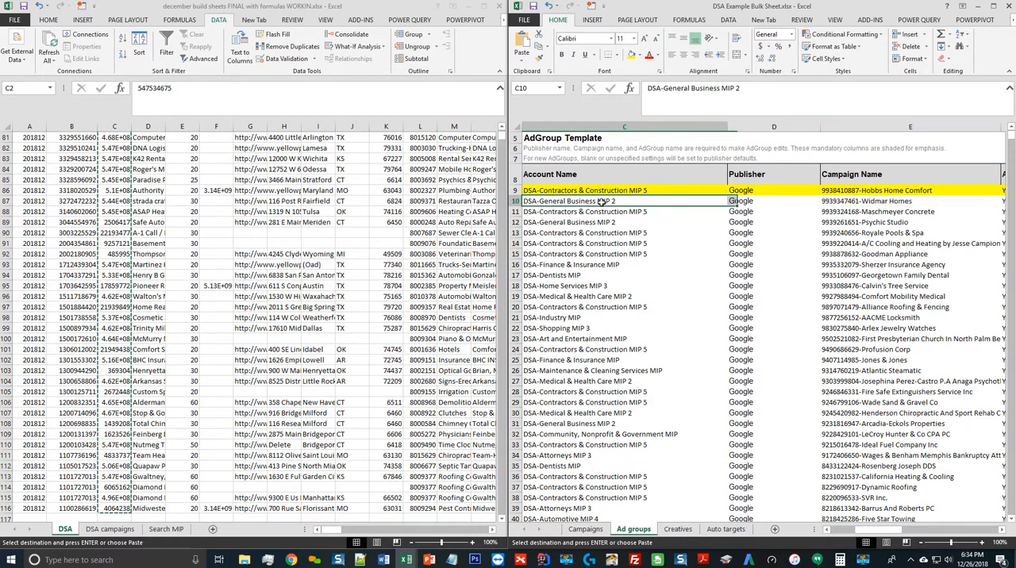
{"action": "left_click", "coordinate": [911, 203], "text": "shift"}
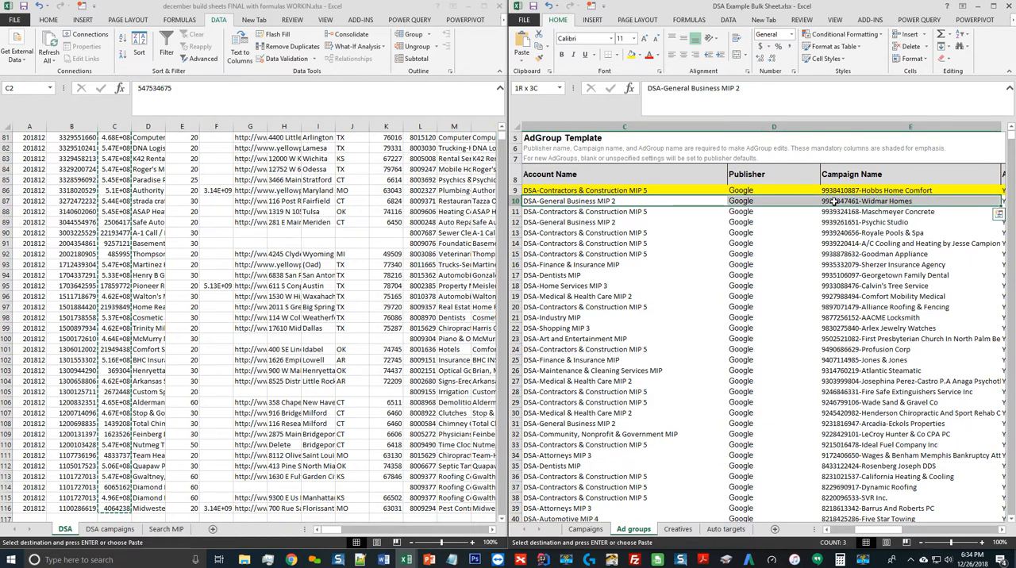
{"action": "key", "text": "shift+Right"}
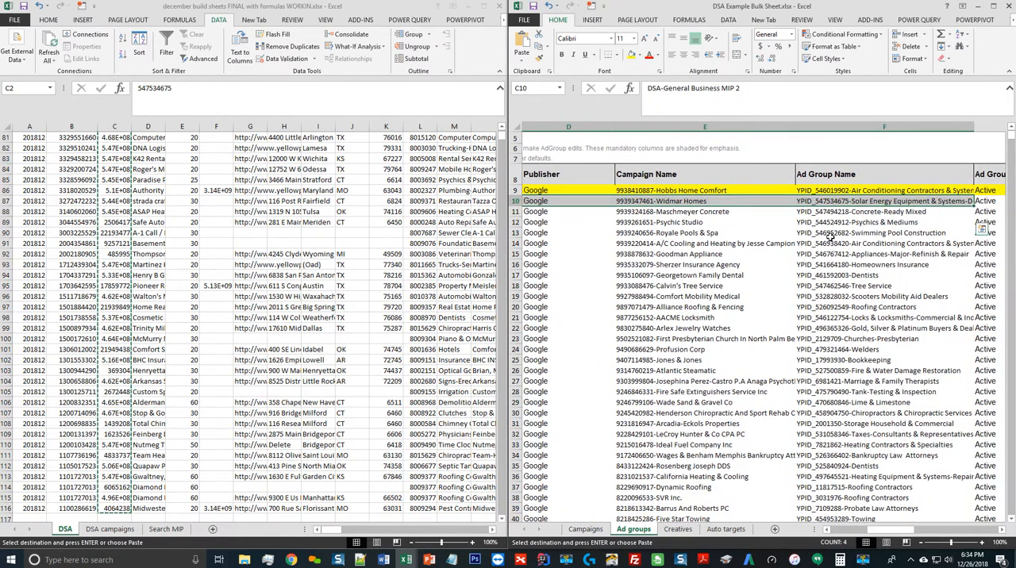
{"action": "key", "text": "Left"}
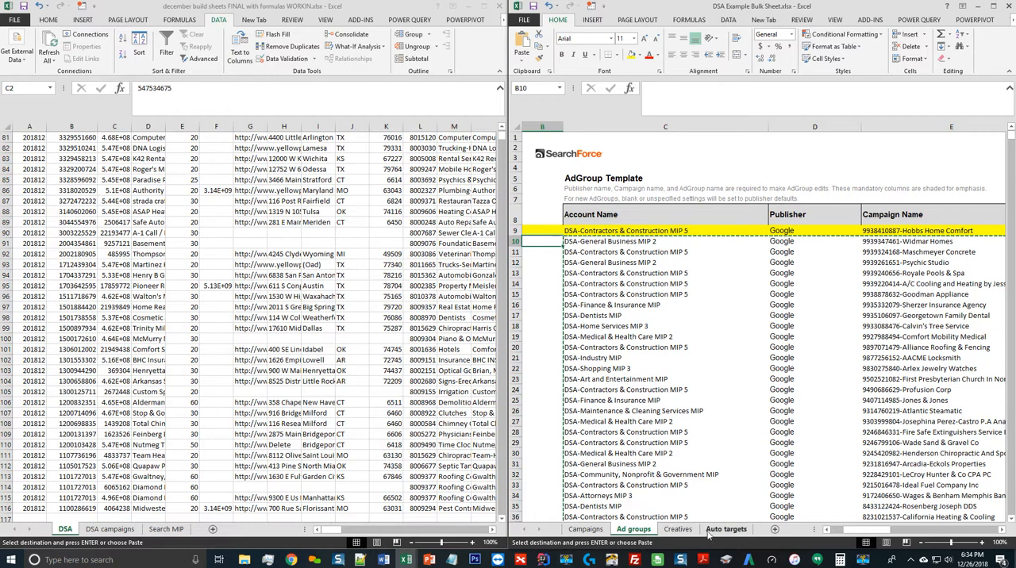
Paste the copied account, publisher, campaign and ad group names into the Creatives template, starting in C10
{"action": "left_click", "coordinate": [678, 529]}
{"action": "left_click", "coordinate": [652, 250]}
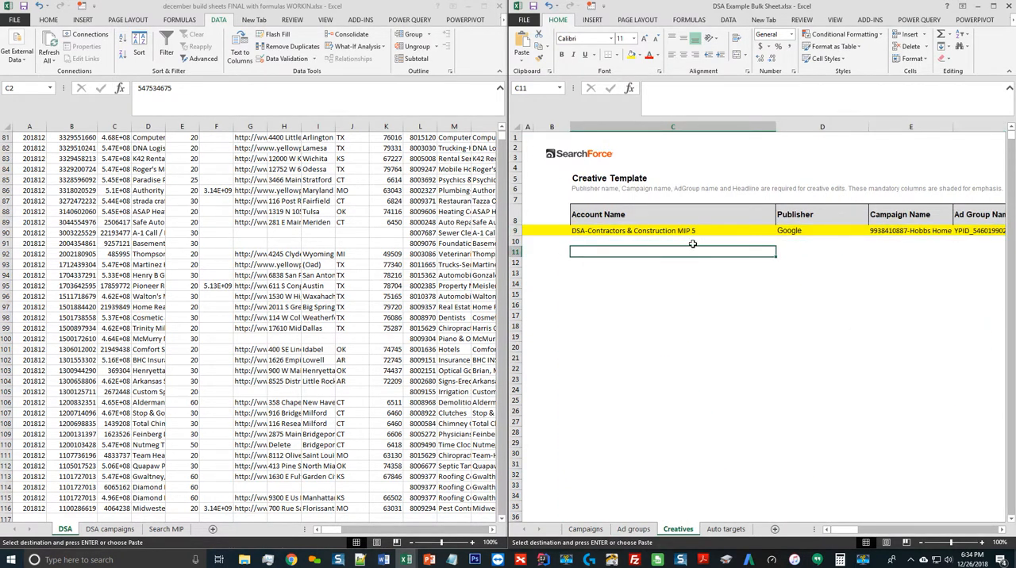
{"action": "left_click", "coordinate": [692, 241]}
{"action": "key", "text": "ctrl+v"}
Paste the same four columns into the Auto targets template from C10 and check the pasted ad group names
{"action": "left_click", "coordinate": [729, 529]}
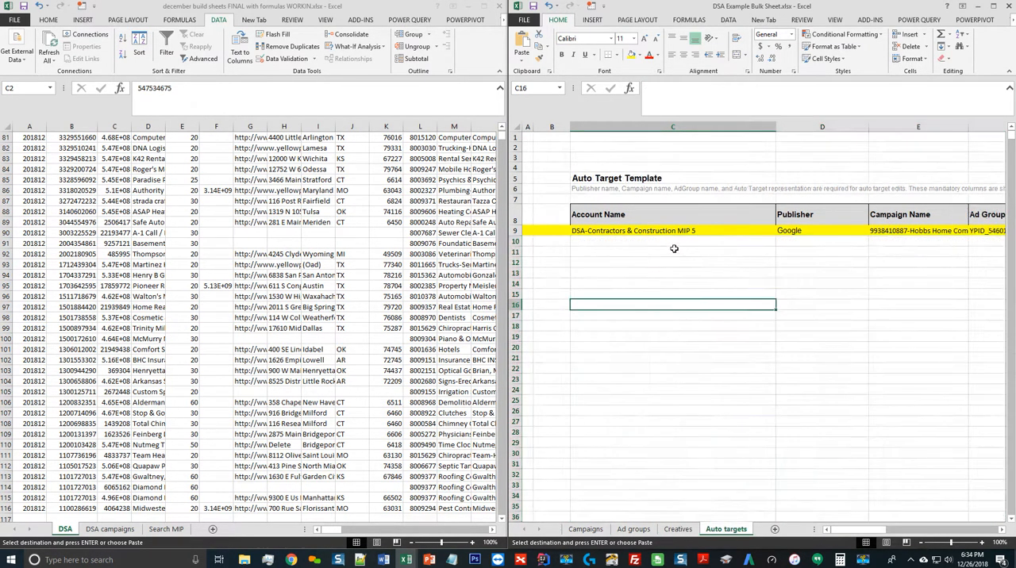
{"action": "left_click", "coordinate": [692, 241]}
{"action": "key", "text": "ctrl+v"}
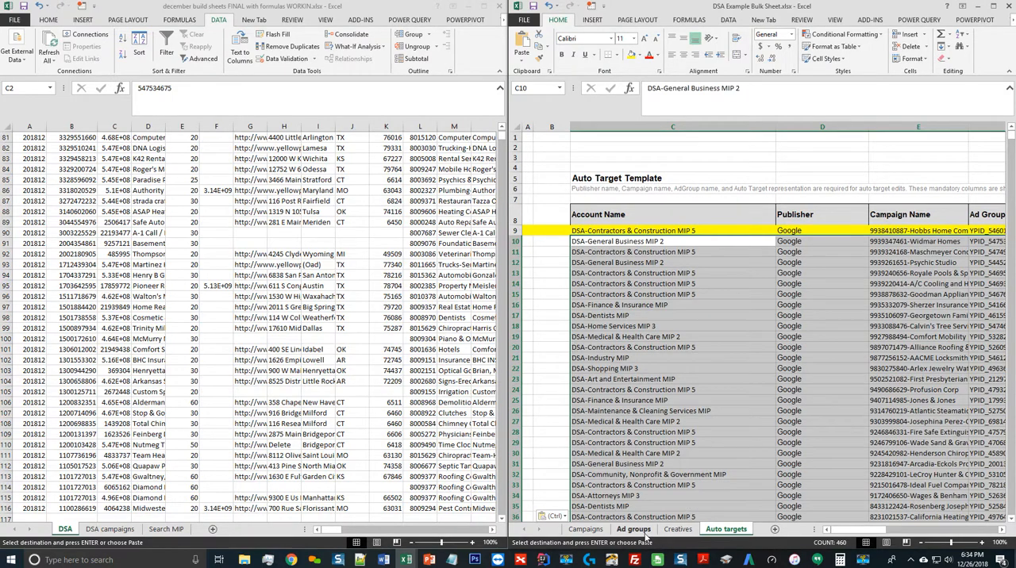
{"action": "left_click", "coordinate": [929, 252]}
{"action": "scroll", "coordinate": [929, 248], "scroll_direction": "right", "scroll_amount": 4}
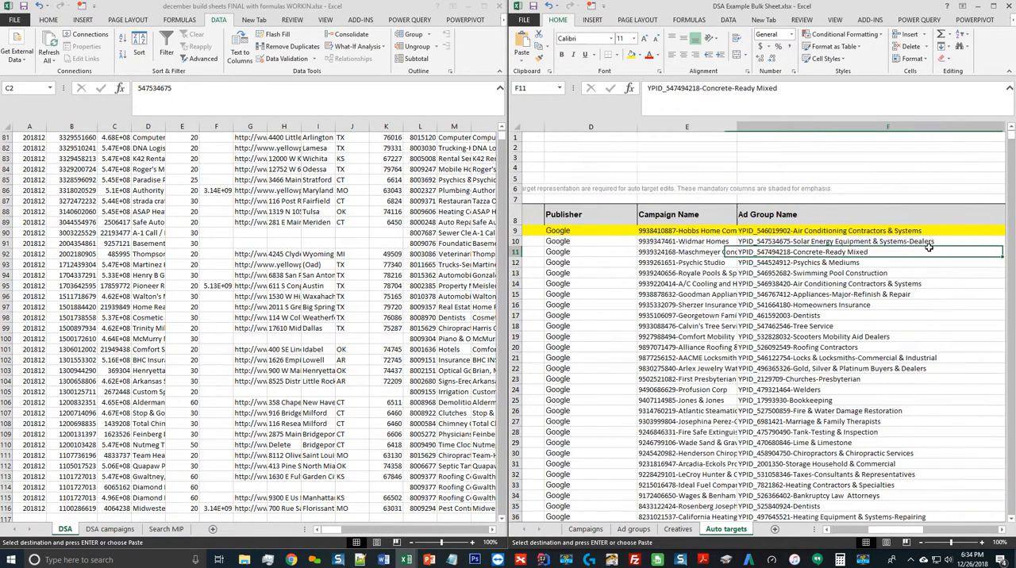
Fit the width of the Creative Name column in the Creatives template to its contents
{"action": "left_click", "coordinate": [633, 528]}
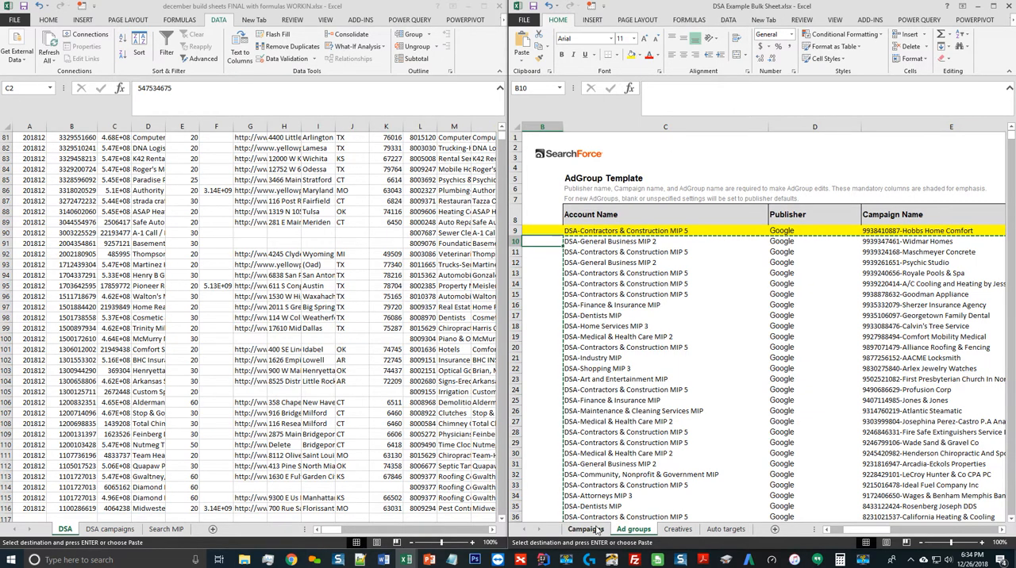
{"action": "key", "text": "ctrl+Page_Up"}
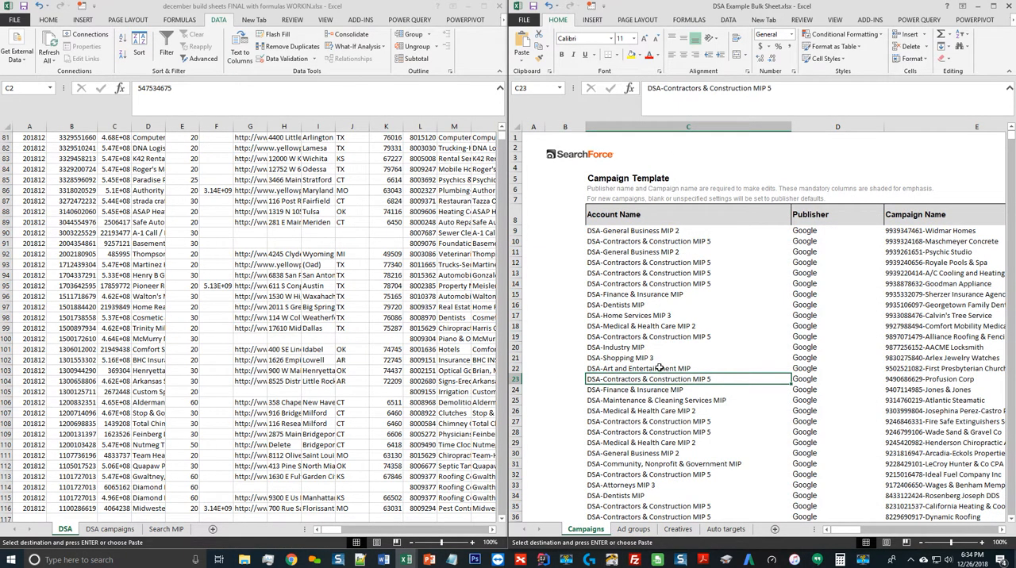
{"action": "left_click", "coordinate": [633, 531]}
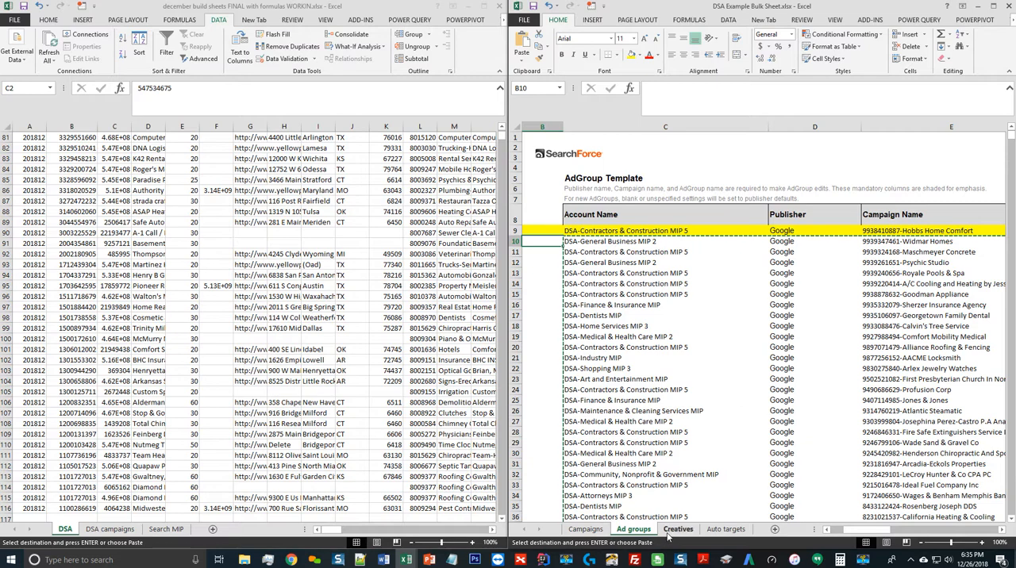
{"action": "left_click", "coordinate": [678, 530]}
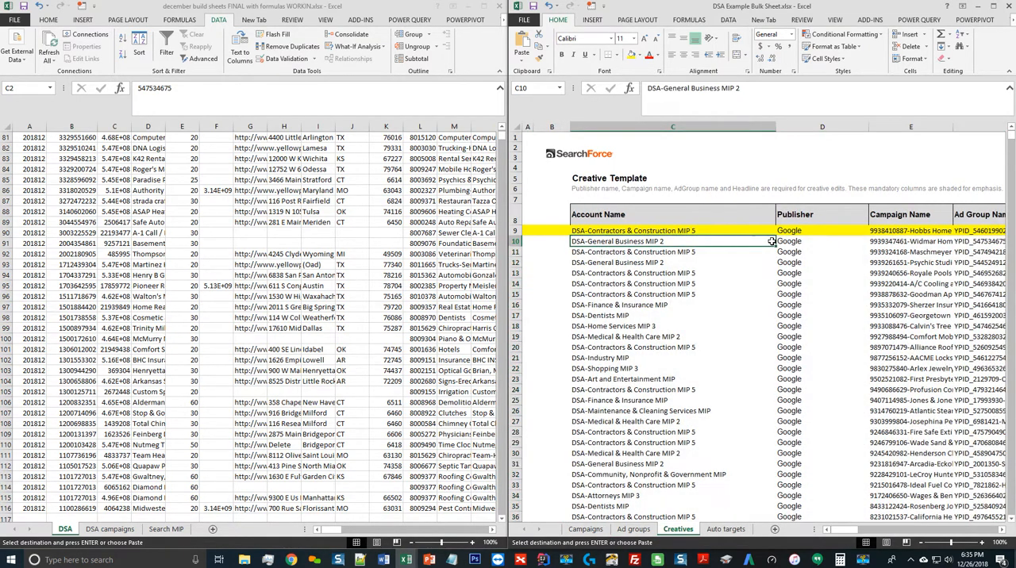
{"action": "key", "text": "Right"}
{"action": "key", "text": "Right"}
{"action": "key", "text": "Right"}
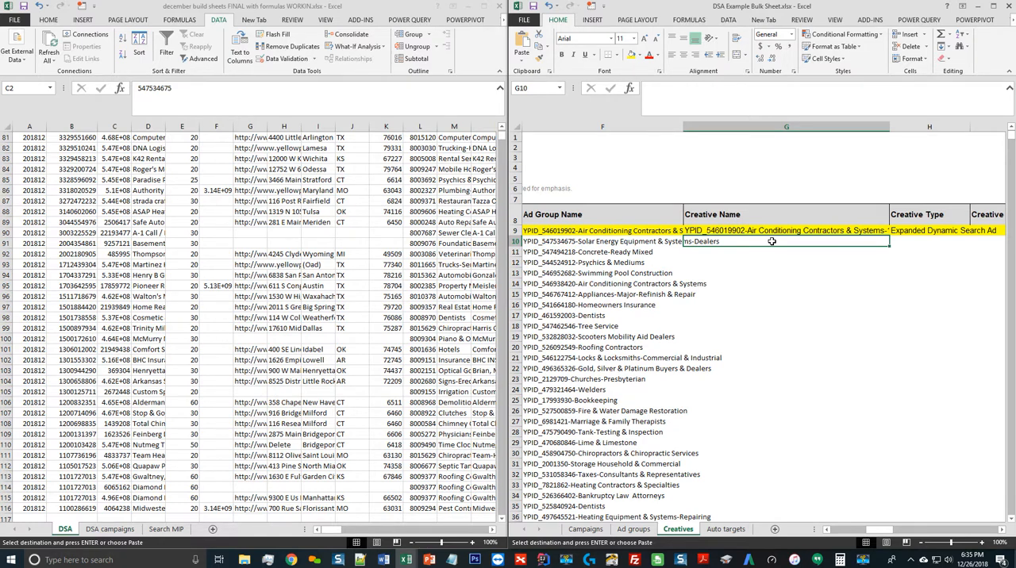
{"action": "double_click", "coordinate": [890, 127]}
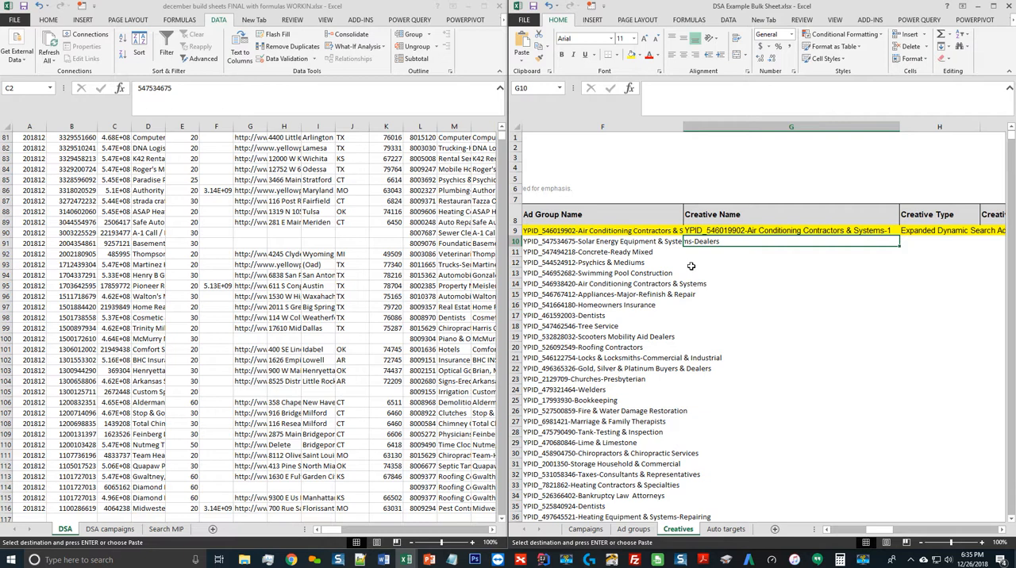
Build the first creative name in G10 with =CONCATENATE(F10,"-1"), adding -1 to the ad group name
{"action": "type", "text": "=con"}
{"action": "key", "text": "Tab"}
{"action": "key", "text": "Left"}
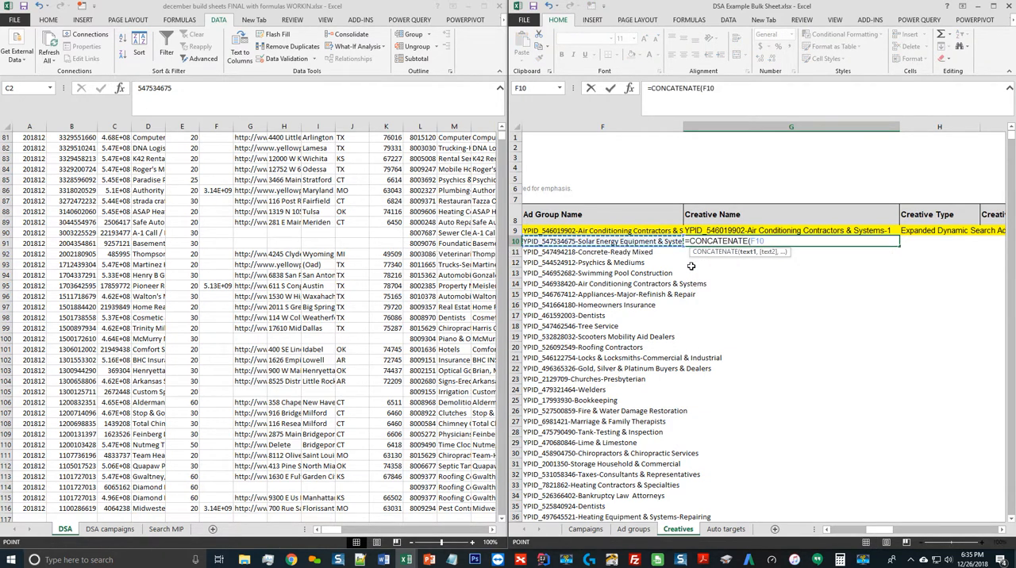
{"action": "type", "text": ",\"-1"}
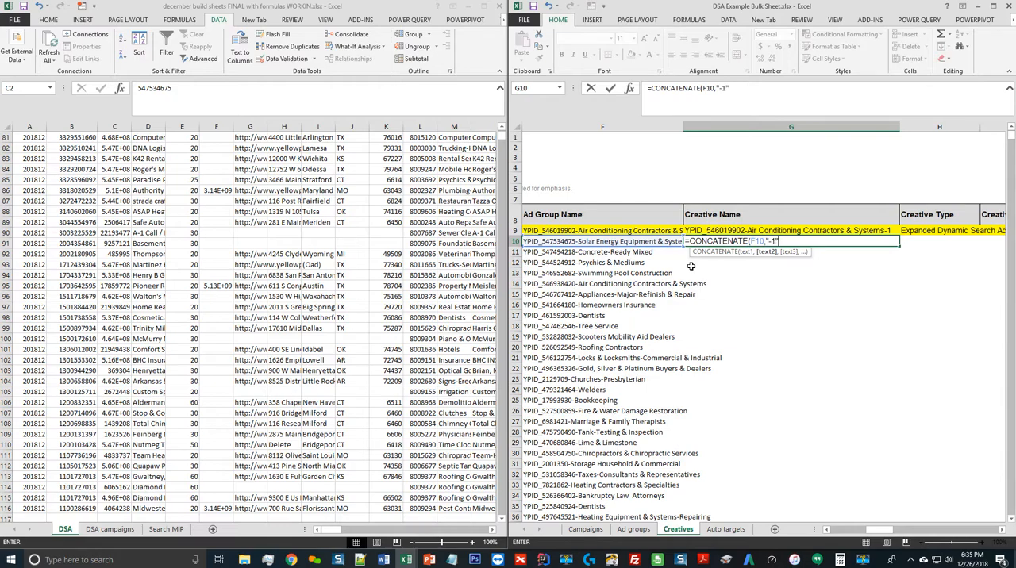
{"action": "key", "text": "Return"}
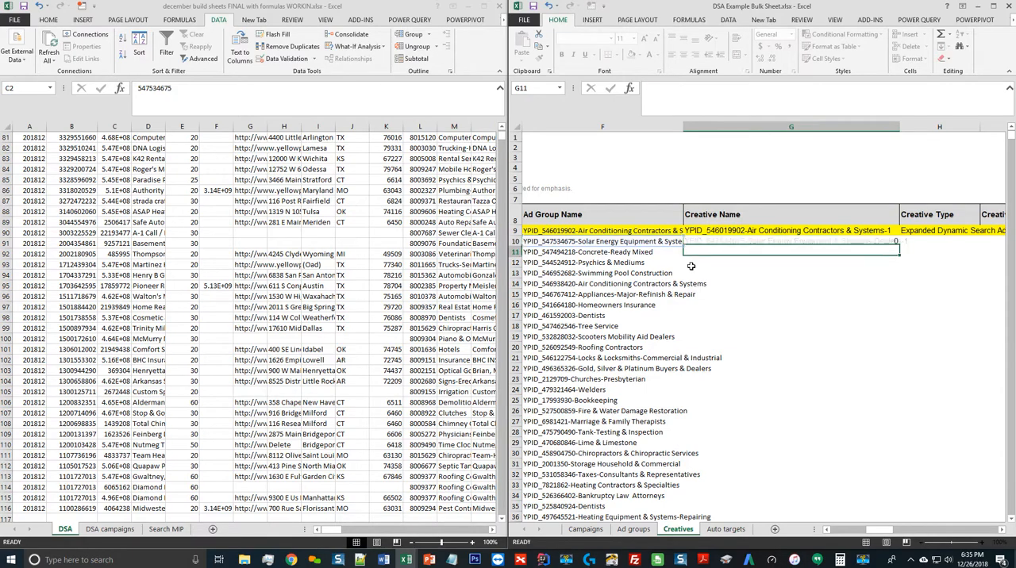
Fill the creative name formula from G10 down to the last data row, row 124
{"action": "key", "text": "Left"}
{"action": "key", "text": "ctrl+Down"}
{"action": "key", "text": "Right"}
{"action": "key", "text": "ctrl+shift+Up"}
{"action": "key", "text": "ctrl+d"}
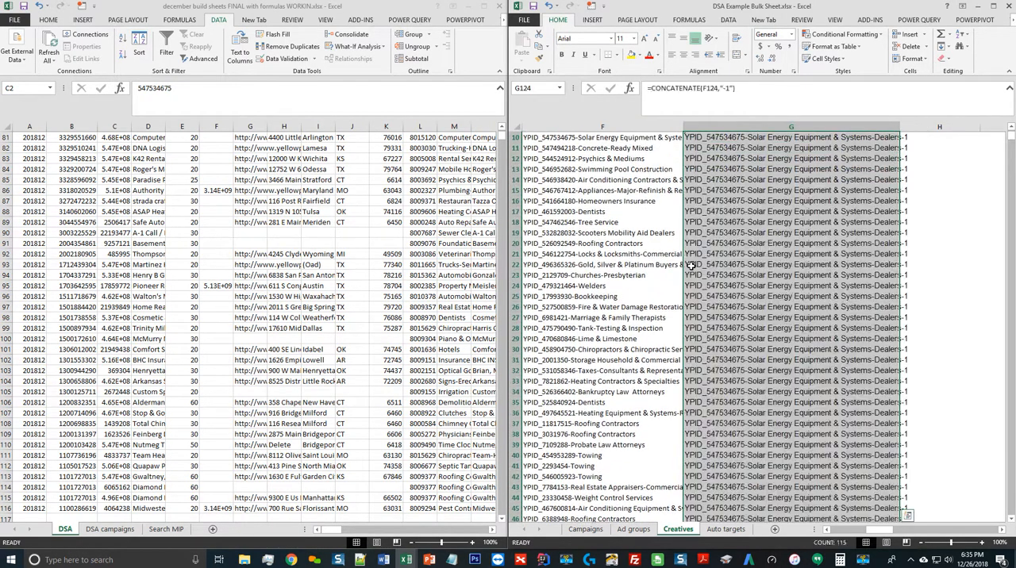
Replace the Creative Name formulas in G10:G124 with their values and check the first names
{"action": "key", "text": "ctrl+c"}
{"action": "key", "text": "ctrl+v"}
{"action": "key", "text": "ctrl"}
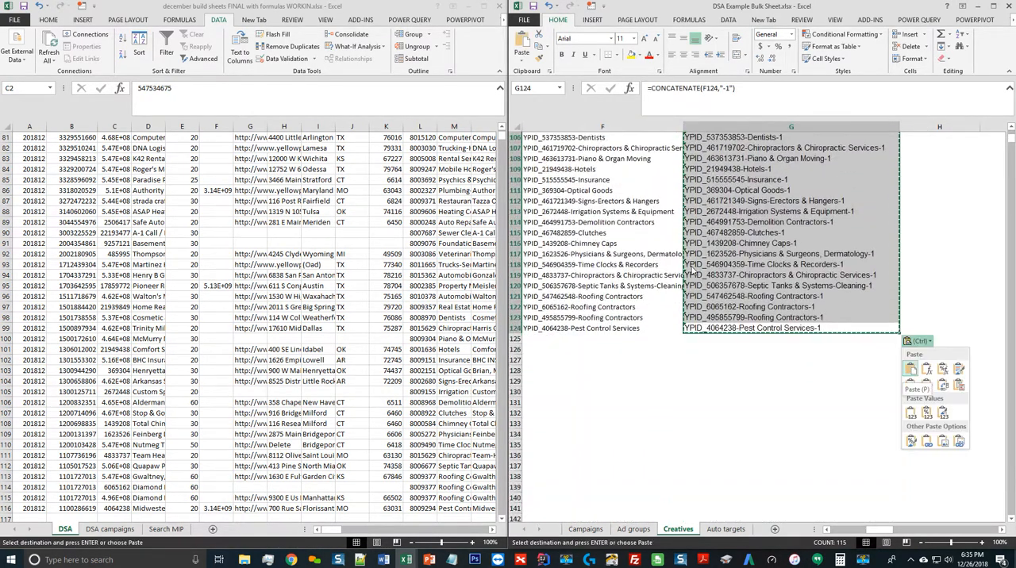
{"action": "key", "text": "v"}
{"action": "key", "text": "ctrl+Up"}
{"action": "key", "text": "Down"}
{"action": "key", "text": "Down"}
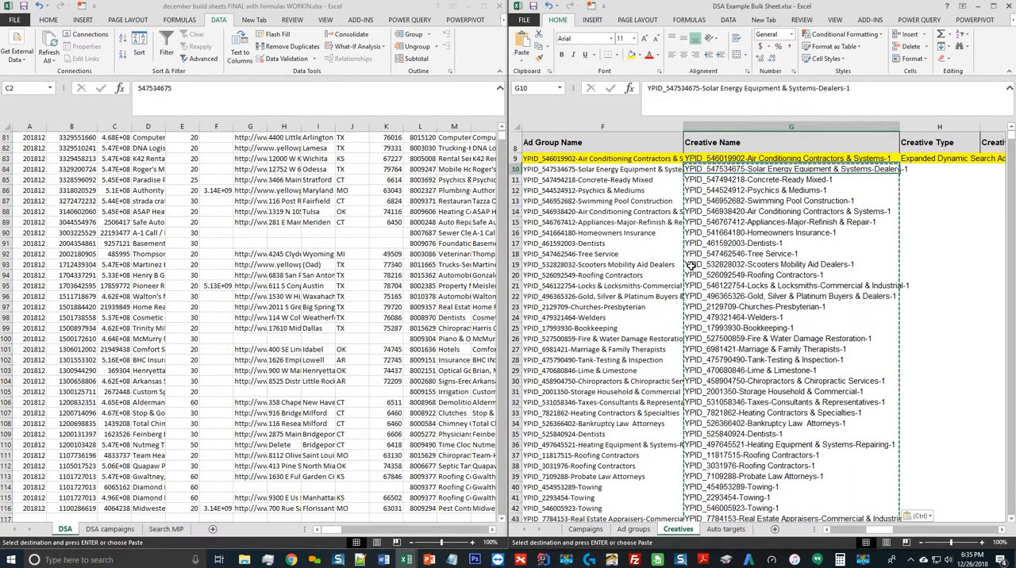
{"action": "key", "text": "Down"}
{"action": "key", "text": "Down"}
{"action": "key", "text": "Up"}
{"action": "key", "text": "Up"}
Set the Creative Type to Expanded Dynamic Search Ad in H10 and fill it down to the last data row
{"action": "key", "text": "Right"}
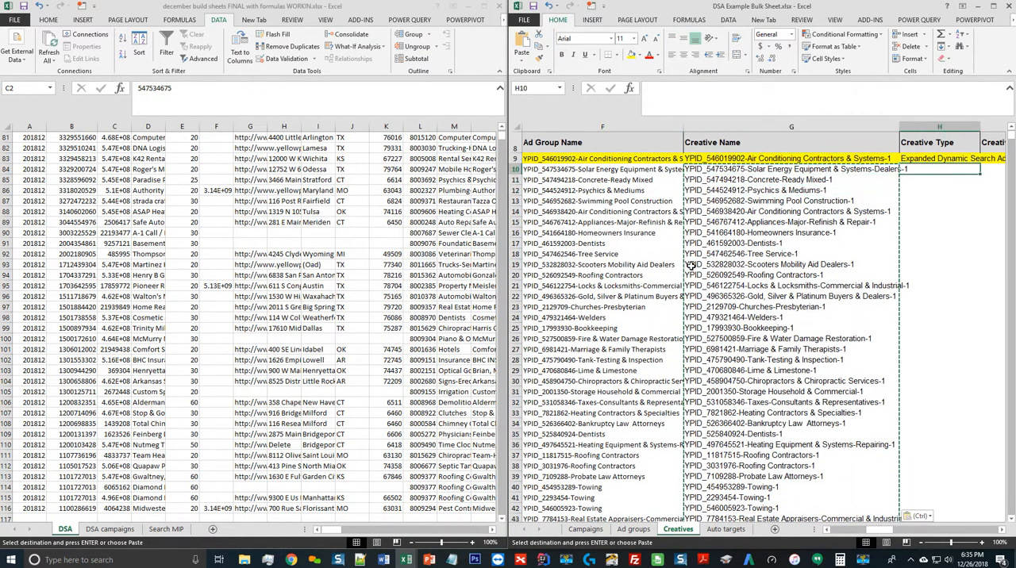
{"action": "type", "text": "Expanded Dynamic Search Ad"}
{"action": "key", "text": "Return"}
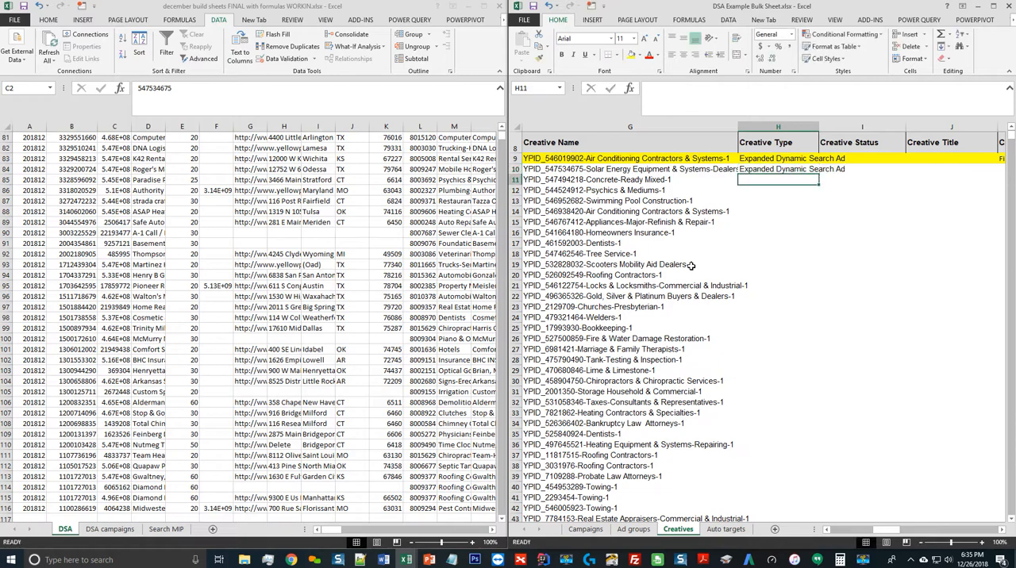
{"action": "key", "text": "Left"}
{"action": "key", "text": "ctrl+Down"}
{"action": "key", "text": "Right"}
{"action": "key", "text": "ctrl+shift+Up"}
{"action": "key", "text": "ctrl+d"}
{"action": "key", "text": "ctrl+Up"}
{"action": "key", "text": "Down"}
{"action": "key", "text": "Down"}
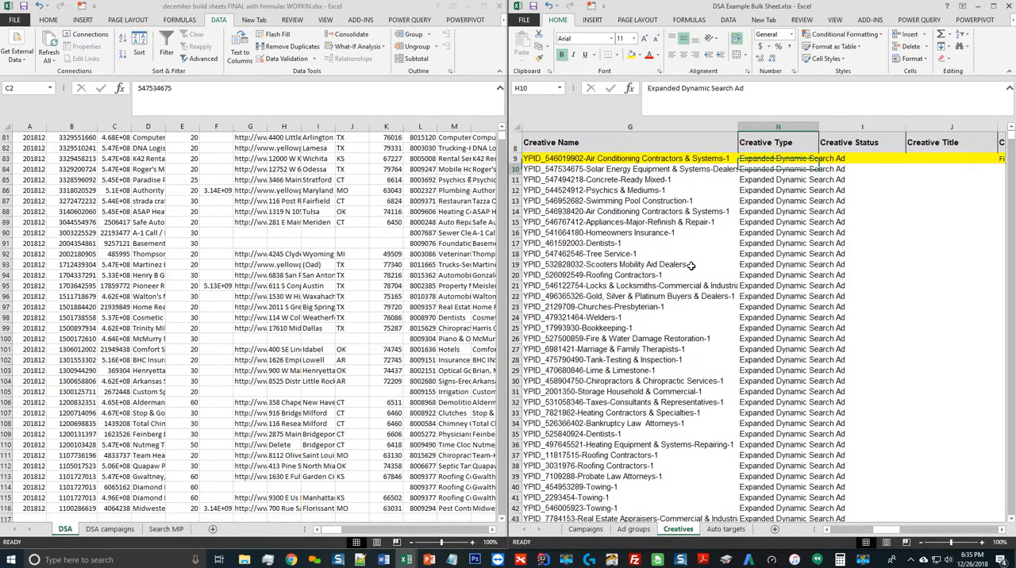
Examine which creative status, title, description and URL columns the highlighted example row fills, ending at K10 under Creative Description 1
{"action": "key", "text": "Right"}
{"action": "key", "text": "Right"}
{"action": "key", "text": "Right"}
{"action": "key", "text": "Right"}
{"action": "key", "text": "Right"}
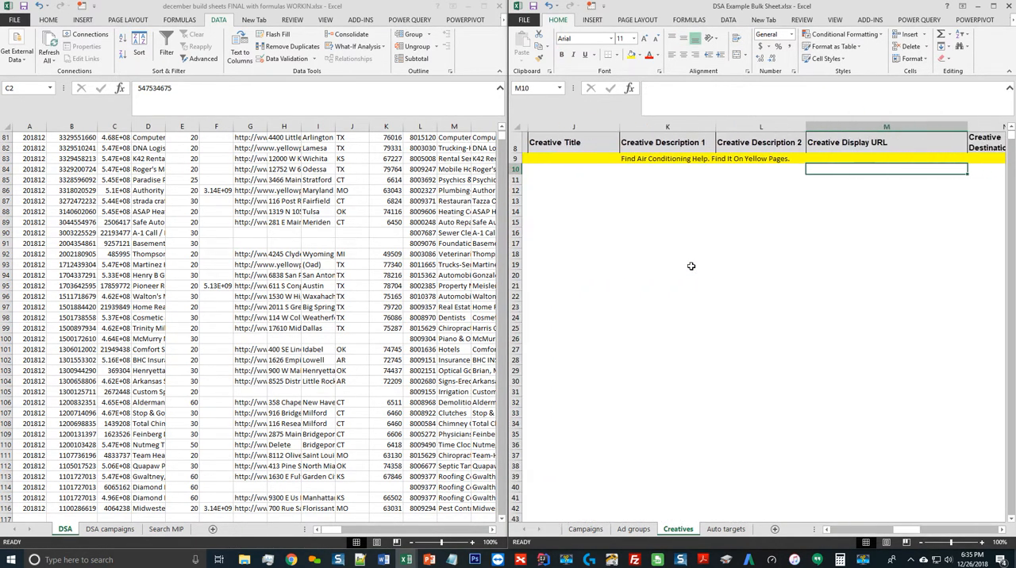
{"action": "key", "text": "Left"}
{"action": "key", "text": "Left"}
{"action": "key", "text": "Up"}
{"action": "key", "text": "Right"}
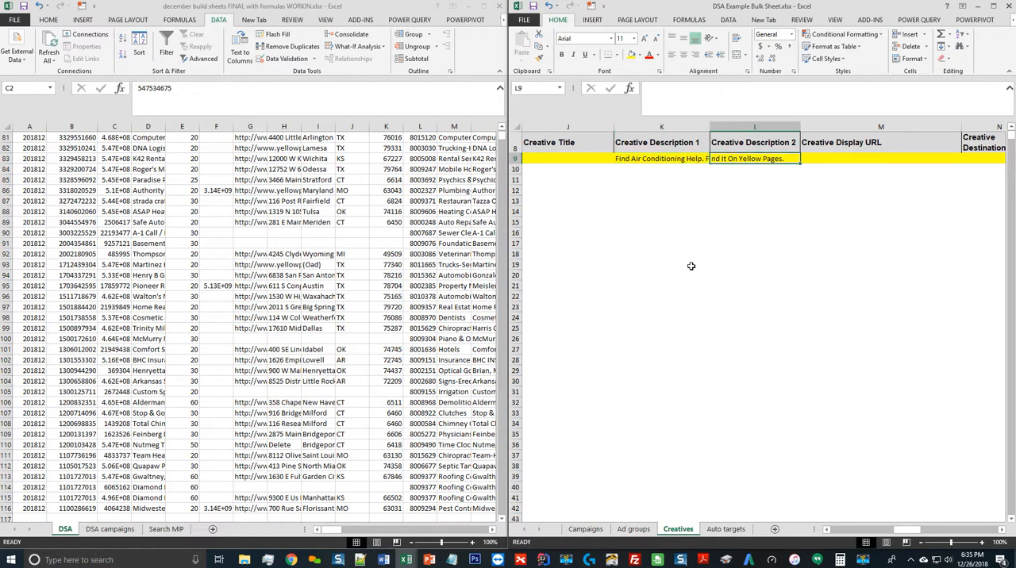
{"action": "key", "text": "Left"}
{"action": "key", "text": "Up"}
{"action": "key", "text": "Up"}
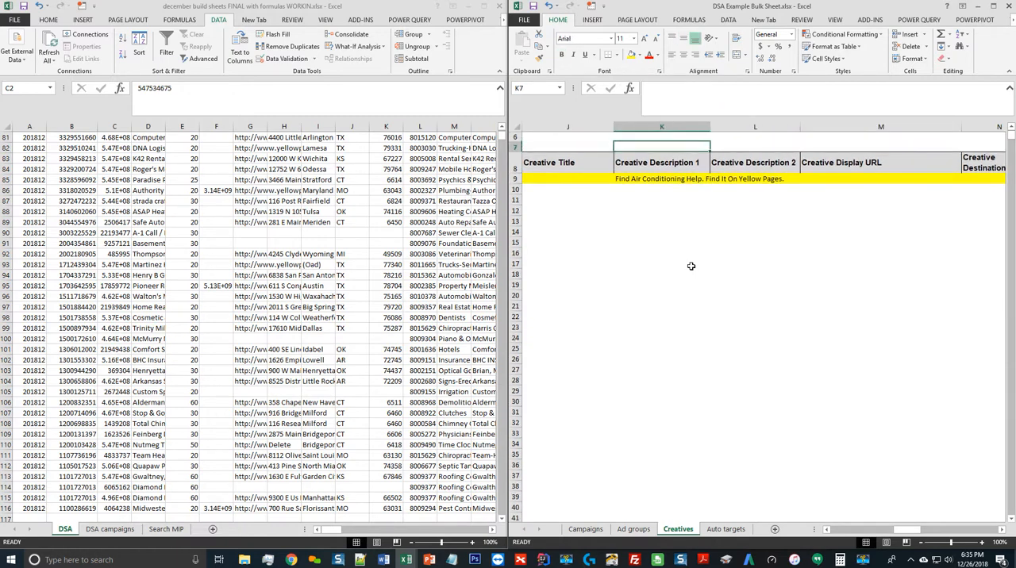
{"action": "key", "text": "Down"}
{"action": "key", "text": "Down"}
{"action": "key", "text": "Down"}
Copy the description column of the build workbook's DSA sheet from V2 down to the last row
{"action": "left_click", "coordinate": [409, 193]}
{"action": "left_click", "coordinate": [409, 193]}
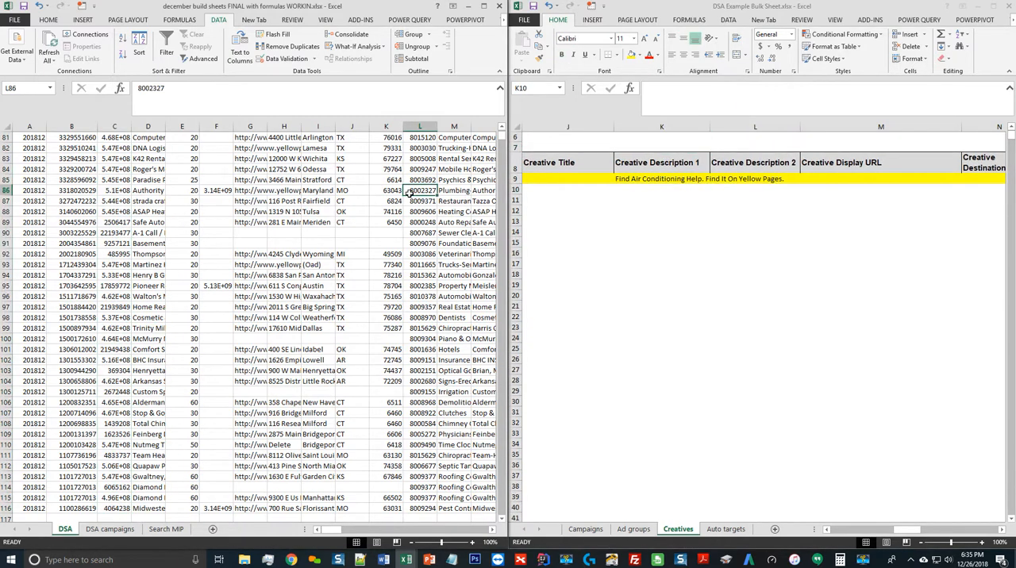
{"action": "key", "text": "ctrl+Up"}
{"action": "key", "text": "Right"}
{"action": "key", "text": "Right"}
{"action": "key", "text": "Right"}
{"action": "key", "text": "Right"}
{"action": "key", "text": "Right"}
{"action": "key", "text": "Right"}
{"action": "key", "text": "Right"}
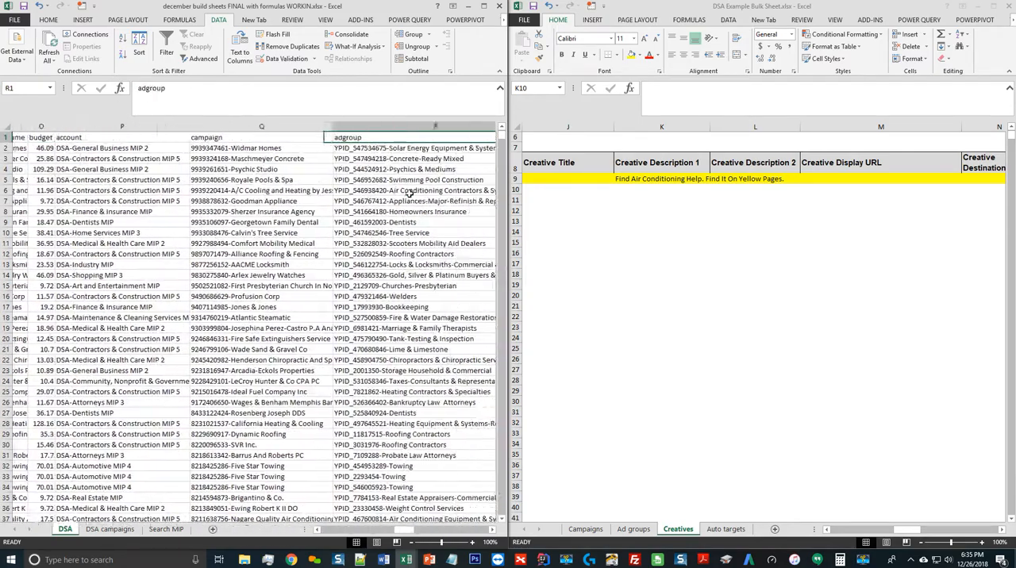
{"action": "key", "text": "Right"}
{"action": "key", "text": "Right"}
{"action": "key", "text": "Right"}
{"action": "key", "text": "Right"}
{"action": "key", "text": "Right"}
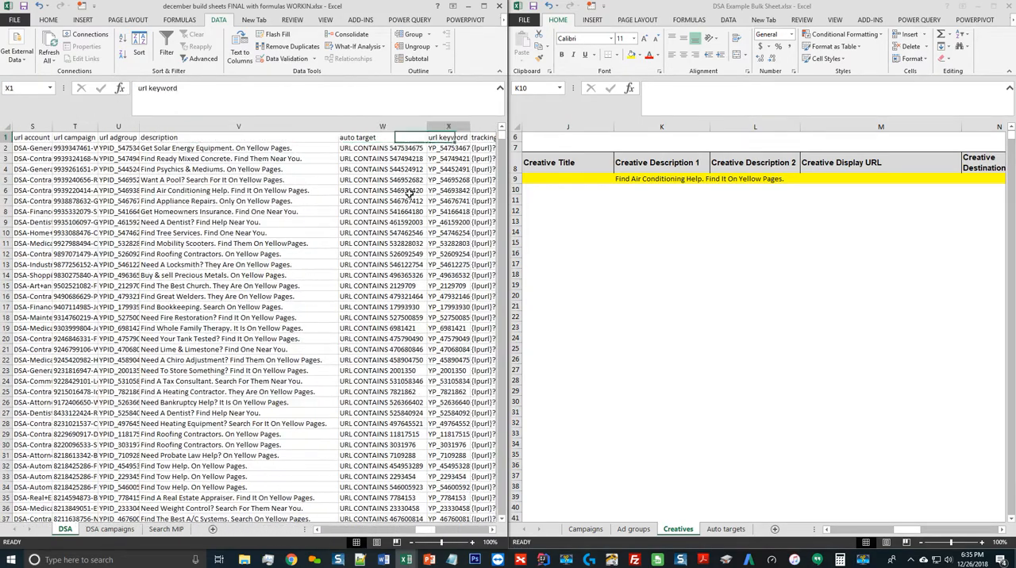
{"action": "key", "text": "Left"}
{"action": "key", "text": "Left"}
{"action": "key", "text": "Down"}
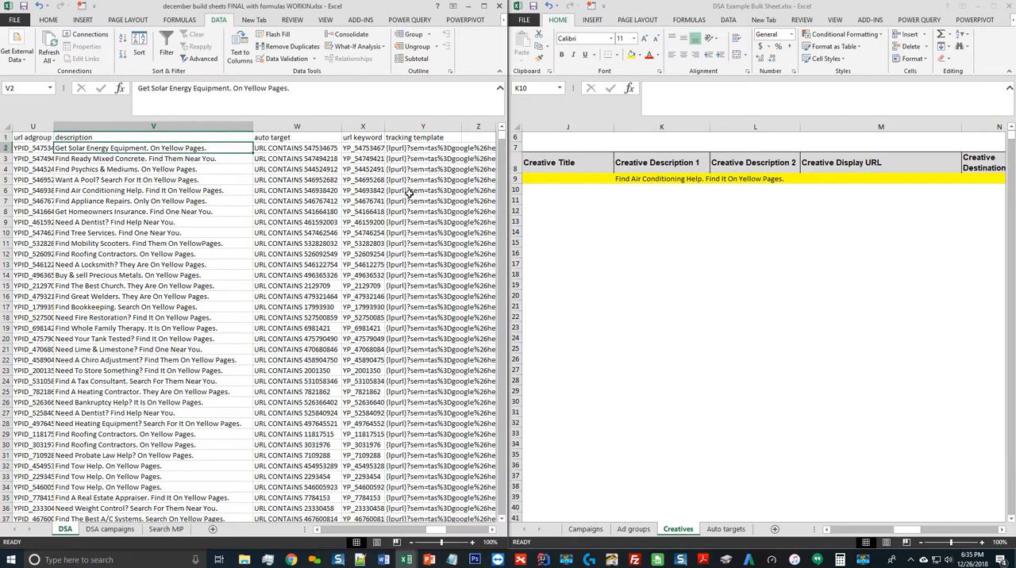
{"action": "key", "text": "Up"}
{"action": "key", "text": "Down"}
{"action": "key", "text": "ctrl+shift+Down"}
{"action": "key", "text": "ctrl+c"}
Paste the copied descriptions into the Creatives template's Creative Description 1 column, starting in K10
{"action": "left_click", "coordinate": [680, 202]}
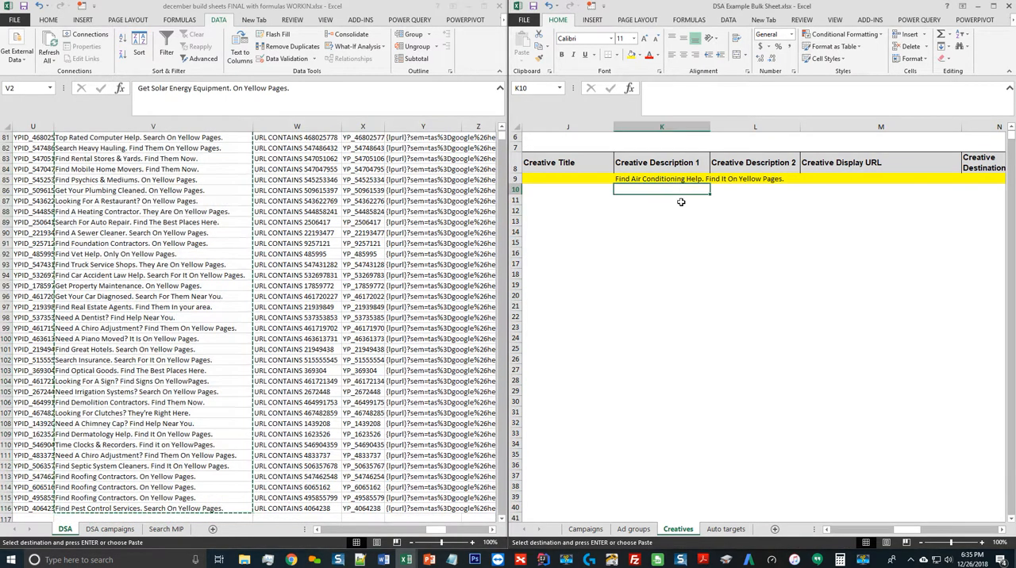
{"action": "key", "text": "ctrl+v"}
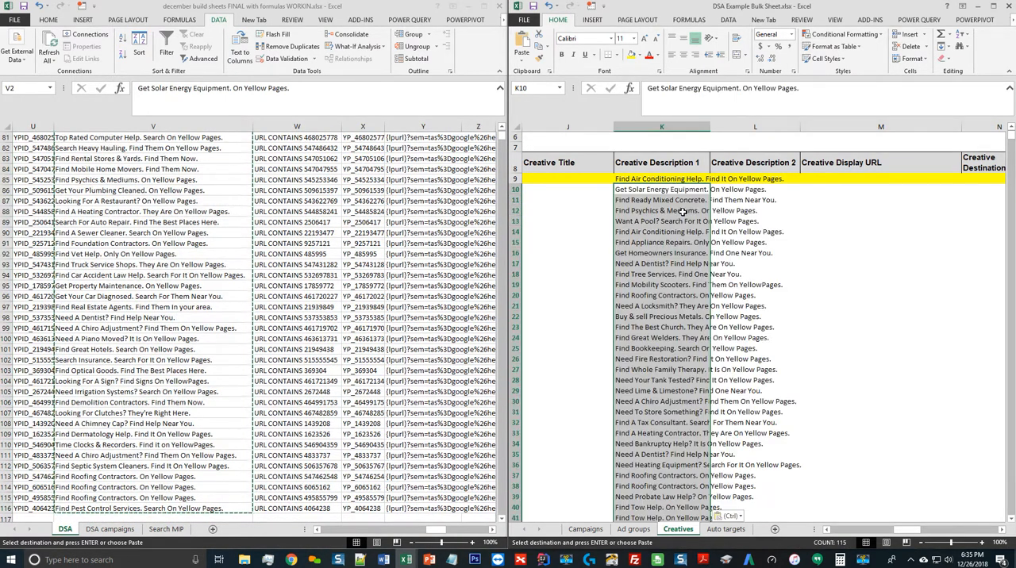
{"action": "left_click", "coordinate": [688, 191]}
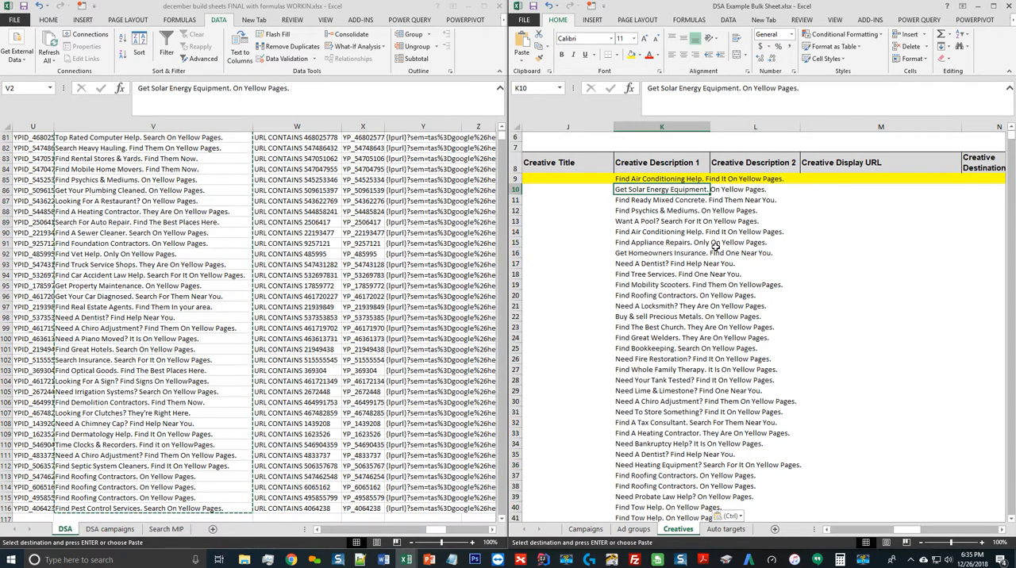
{"action": "key", "text": "Up"}
{"action": "key", "text": "Down"}
Copy the DSA sheet's tracking templates from Y2 to the last row into the Creatives template's Creative Tracking Template column from V10
{"action": "key", "text": "Right"}
{"action": "key", "text": "Right"}
{"action": "key", "text": "Right"}
{"action": "key", "text": "Right"}
{"action": "key", "text": "Right"}
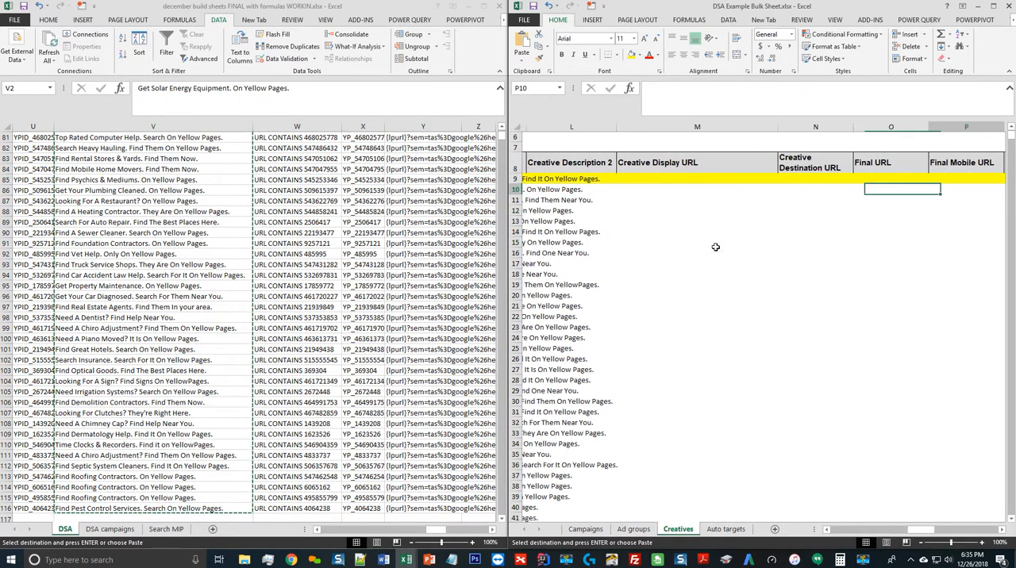
{"action": "key", "text": "Right"}
{"action": "key", "text": "Right"}
{"action": "key", "text": "Right"}
{"action": "key", "text": "Right"}
{"action": "key", "text": "Right"}
{"action": "key", "text": "Right"}
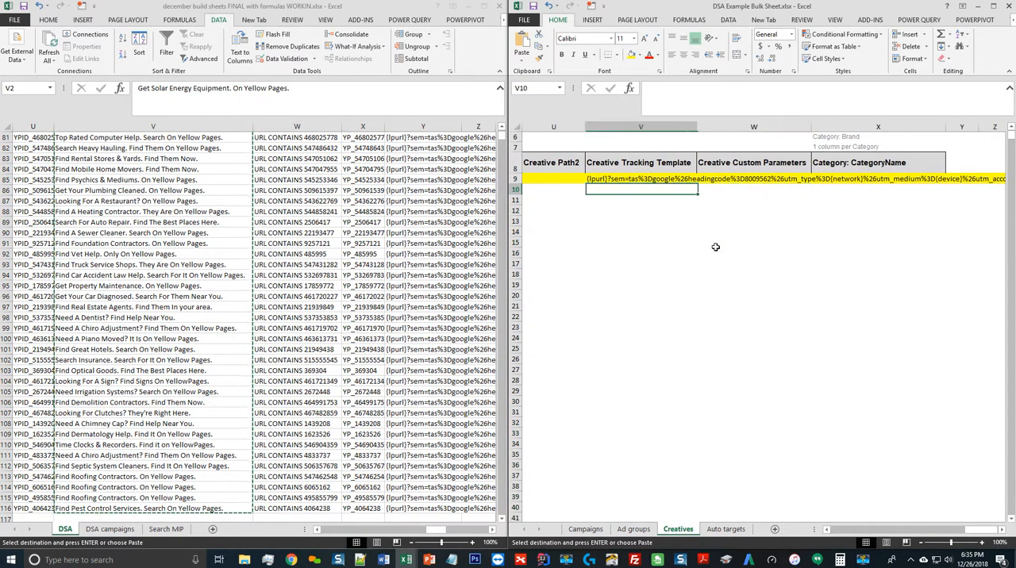
{"action": "left_click", "coordinate": [266, 233]}
{"action": "key", "text": "ctrl+Up"}
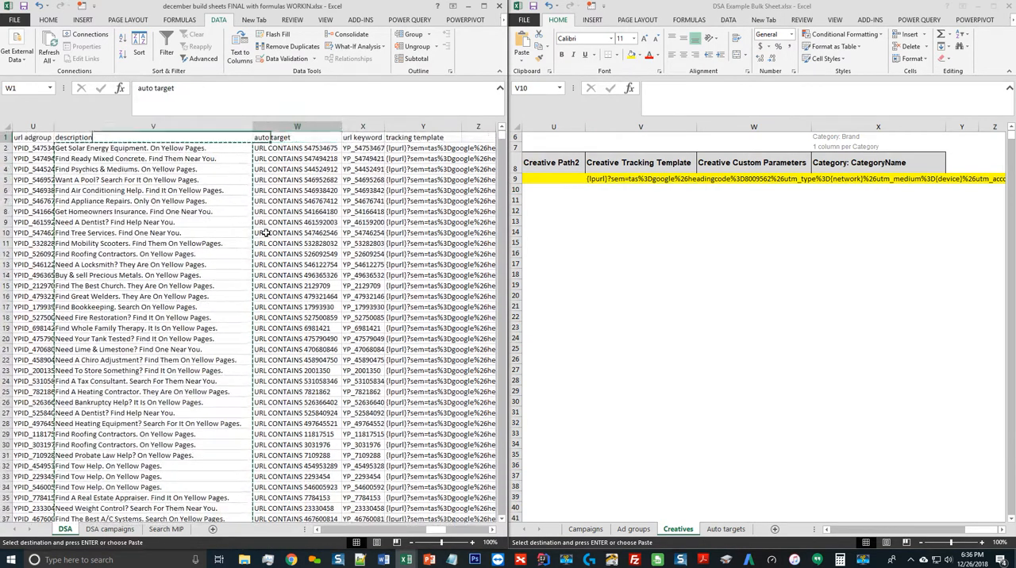
{"action": "key", "text": "Right"}
{"action": "key", "text": "Right"}
{"action": "key", "text": "Right"}
{"action": "key", "text": "Down"}
{"action": "key", "text": "ctrl+shift+Down"}
{"action": "key", "text": "ctrl+c"}
{"action": "left_click", "coordinate": [658, 188]}
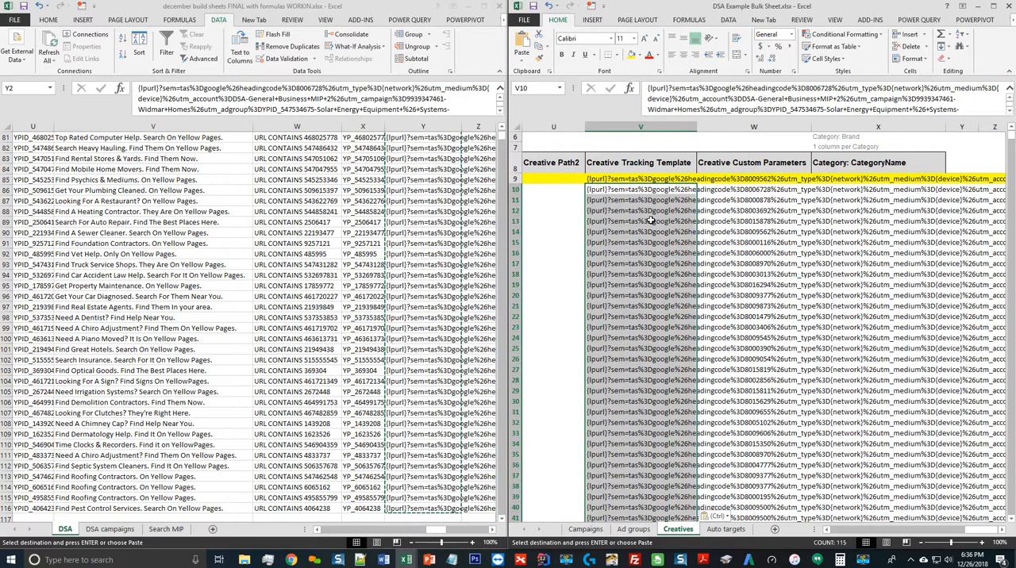
{"action": "left_click", "coordinate": [650, 192]}
Review row 10 of the Creatives template across its filled columns, from account name through creative name, type, description and tracking template
{"action": "key", "text": "ctrl+Left"}
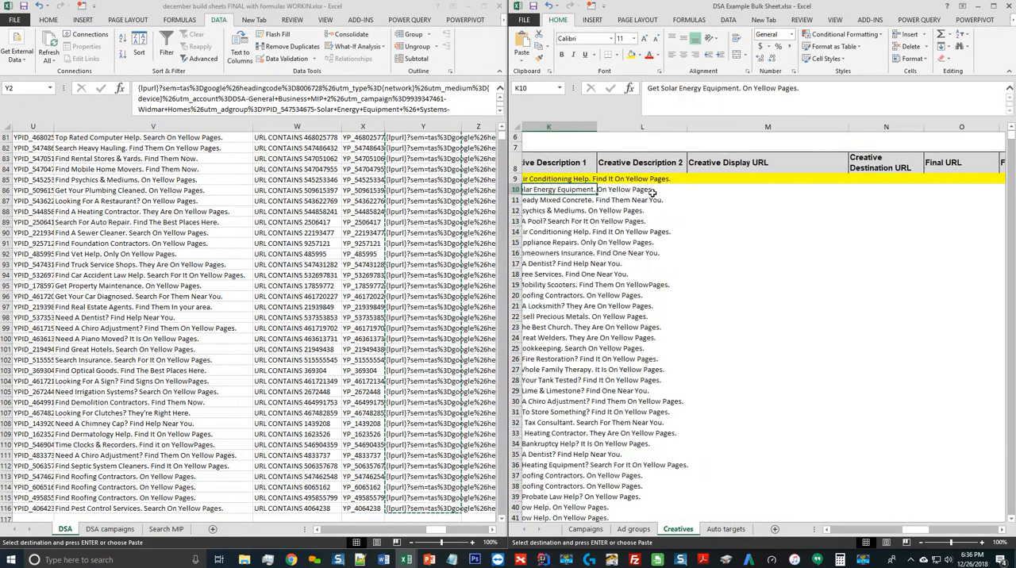
{"action": "key", "text": "ctrl+Left"}
{"action": "key", "text": "ctrl+Left"}
{"action": "key", "text": "ctrl+Left"}
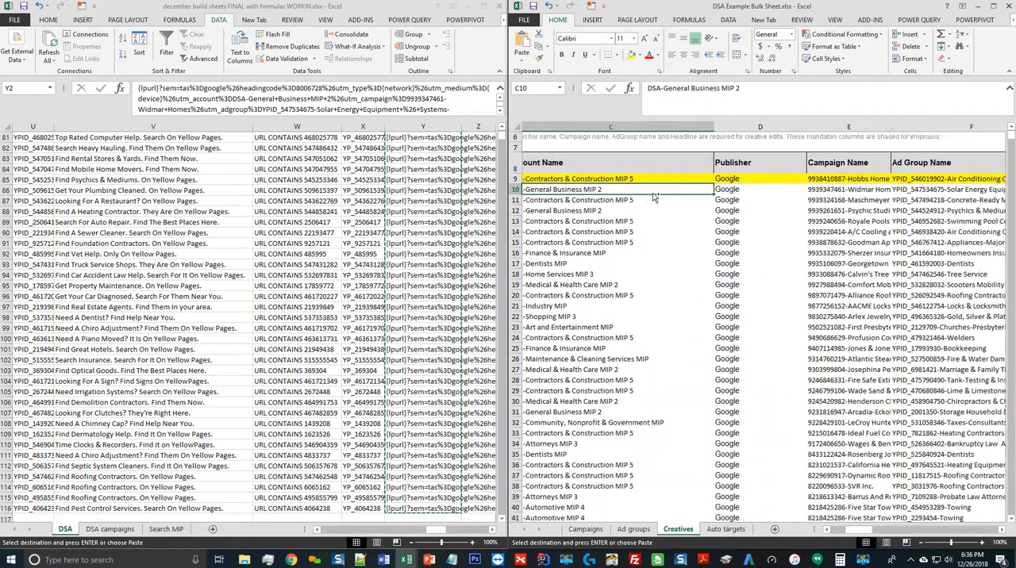
{"action": "key", "text": "ctrl+Right"}
{"action": "key", "text": "ctrl+Right"}
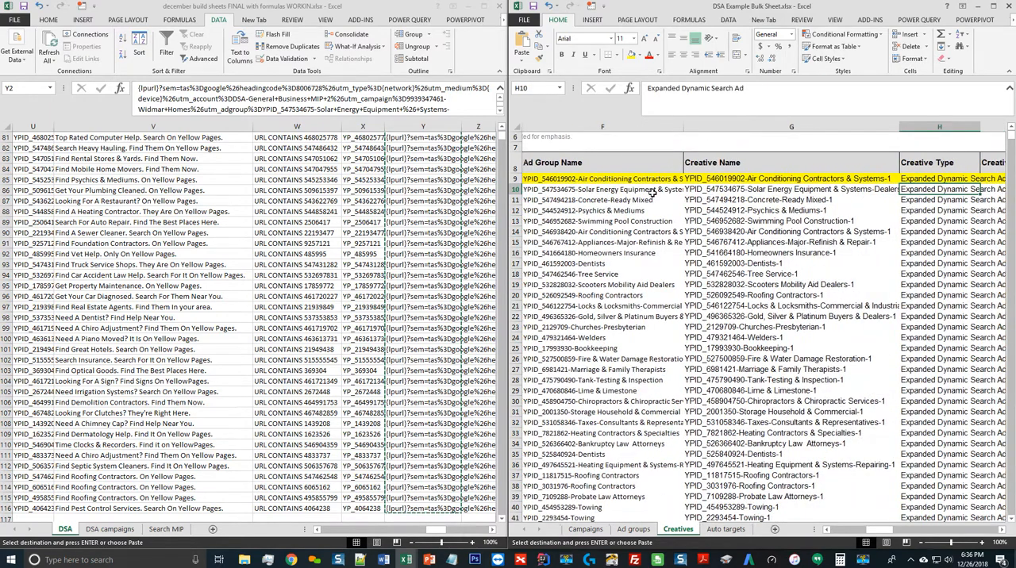
{"action": "key", "text": "Right"}
{"action": "key", "text": "Left"}
{"action": "key", "text": "Left"}
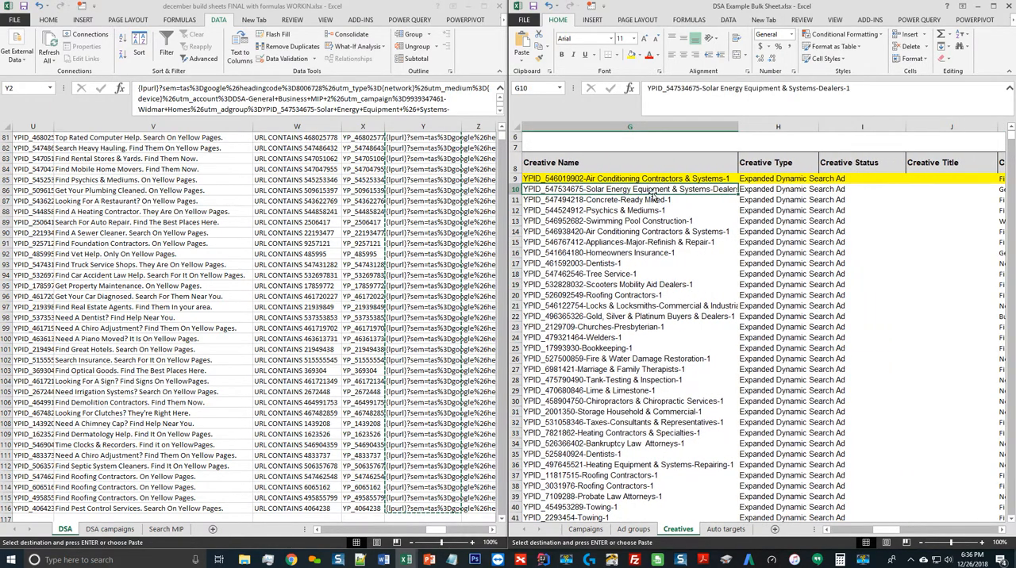
{"action": "key", "text": "Right"}
{"action": "key", "text": "Left"}
{"action": "key", "text": "Right"}
{"action": "key", "text": "Right"}
{"action": "key", "text": "Right"}
{"action": "key", "text": "Right"}
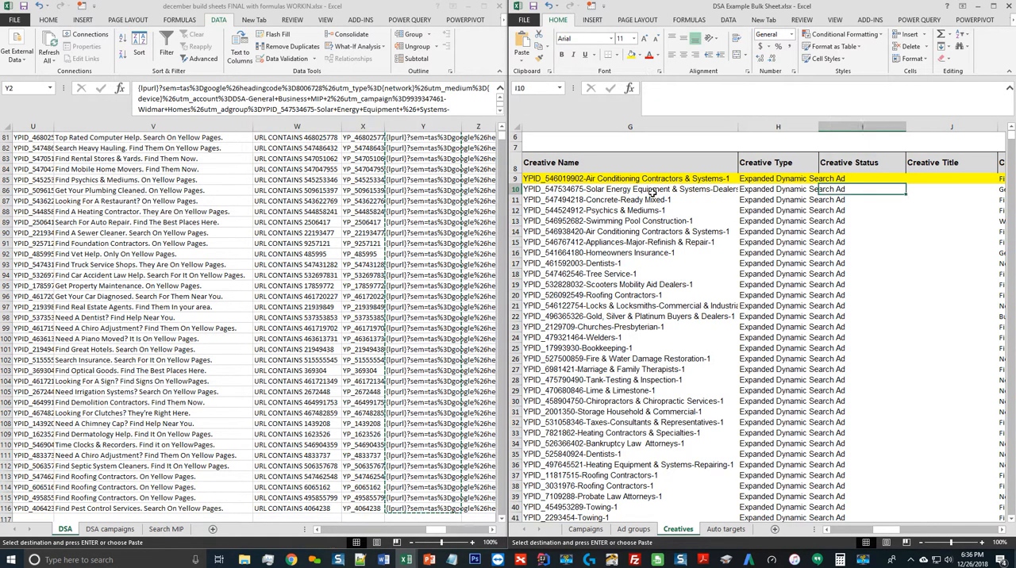
{"action": "key", "text": "Right"}
{"action": "key", "text": "Right"}
{"action": "key", "text": "Right"}
{"action": "key", "text": "Right"}
{"action": "key", "text": "Right"}
{"action": "key", "text": "Right"}
{"action": "key", "text": "Right"}
{"action": "key", "text": "Right"}
{"action": "key", "text": "Right"}
{"action": "key", "text": "Right"}
{"action": "key", "text": "Right"}
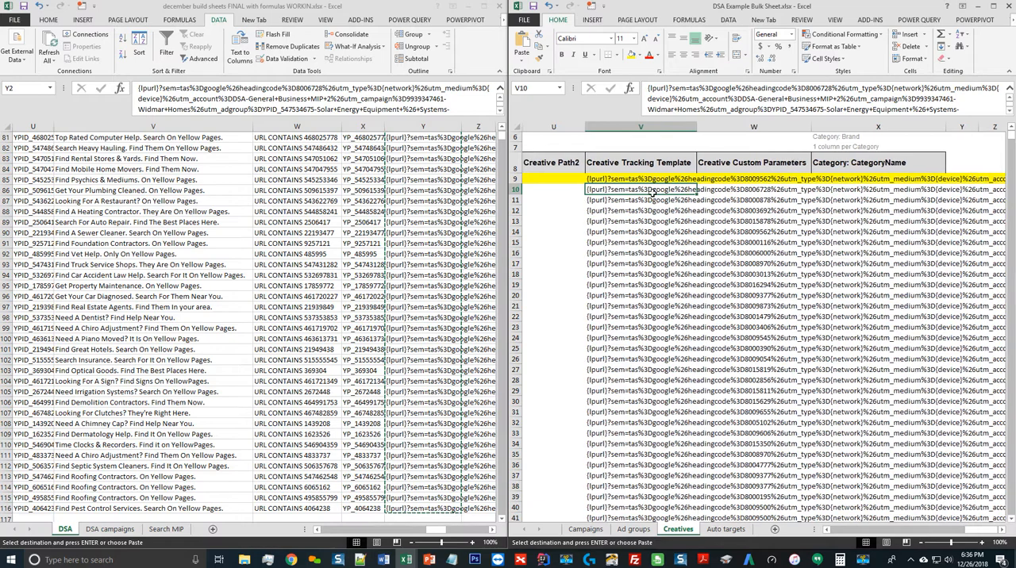
{"action": "key", "text": "ctrl+Left"}
Check row 10 of the Auto targets template from the account name across to the Auto Target column
{"action": "left_click", "coordinate": [737, 532]}
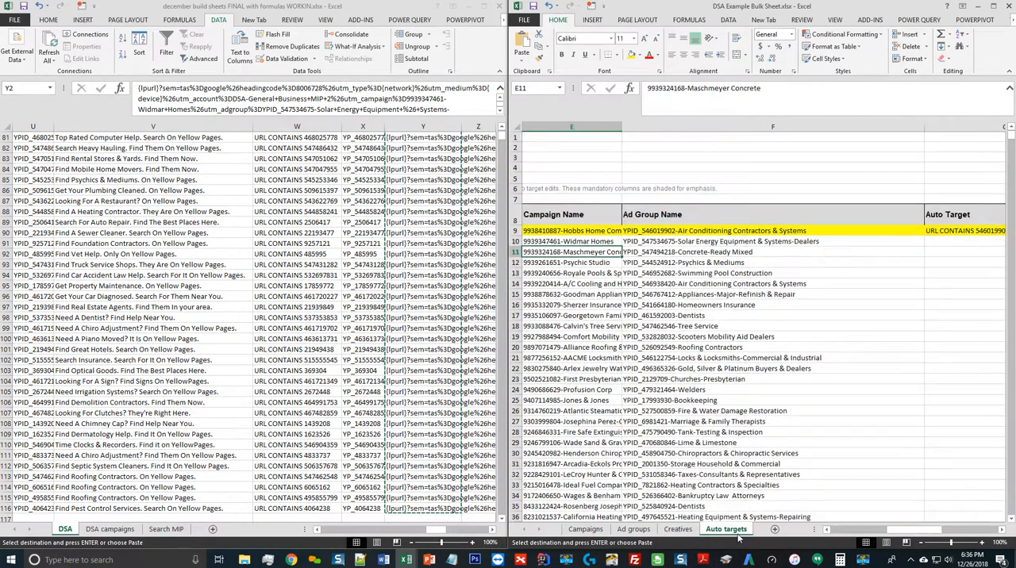
{"action": "left_click", "coordinate": [613, 243]}
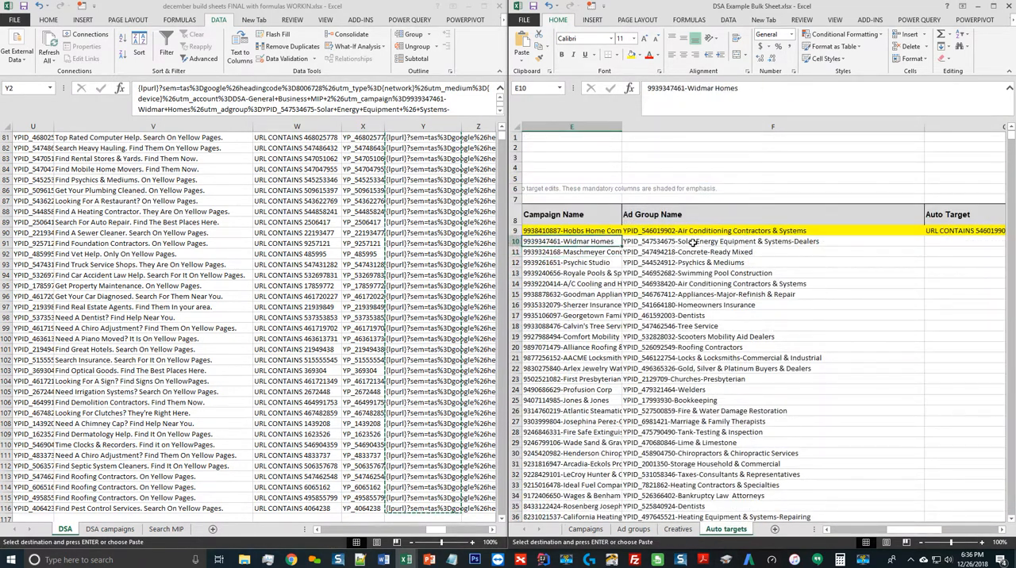
{"action": "key", "text": "Left"}
{"action": "key", "text": "Left"}
{"action": "key", "text": "Right"}
{"action": "key", "text": "Right"}
{"action": "key", "text": "Right"}
{"action": "key", "text": "Right"}
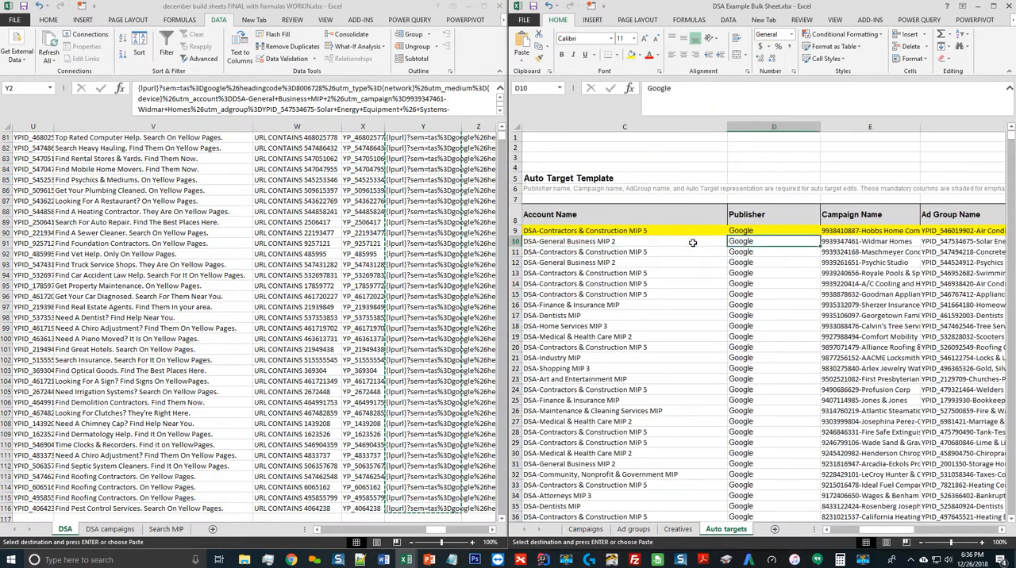
{"action": "key", "text": "Left"}
{"action": "key", "text": "Right"}
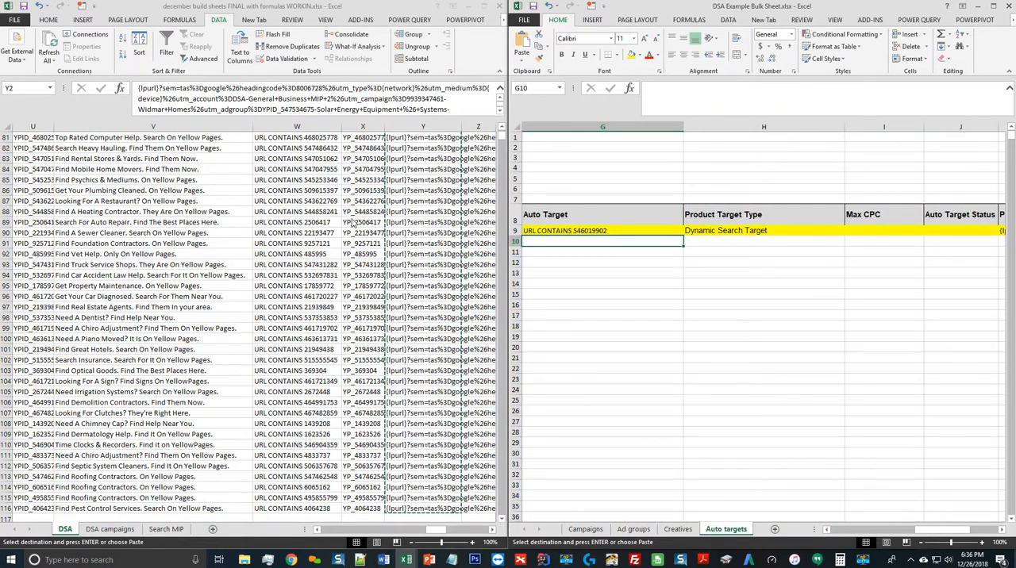
Copy the DSA sheet's auto target values from W2 to the last row into the Auto targets template's Auto Target column, starting in G10
{"action": "key", "text": "alt+Tab"}
{"action": "key", "text": "ctrl+Up"}
{"action": "key", "text": "Left"}
{"action": "key", "text": "Left"}
{"action": "key", "text": "Left"}
{"action": "key", "text": "Right"}
{"action": "key", "text": "Down"}
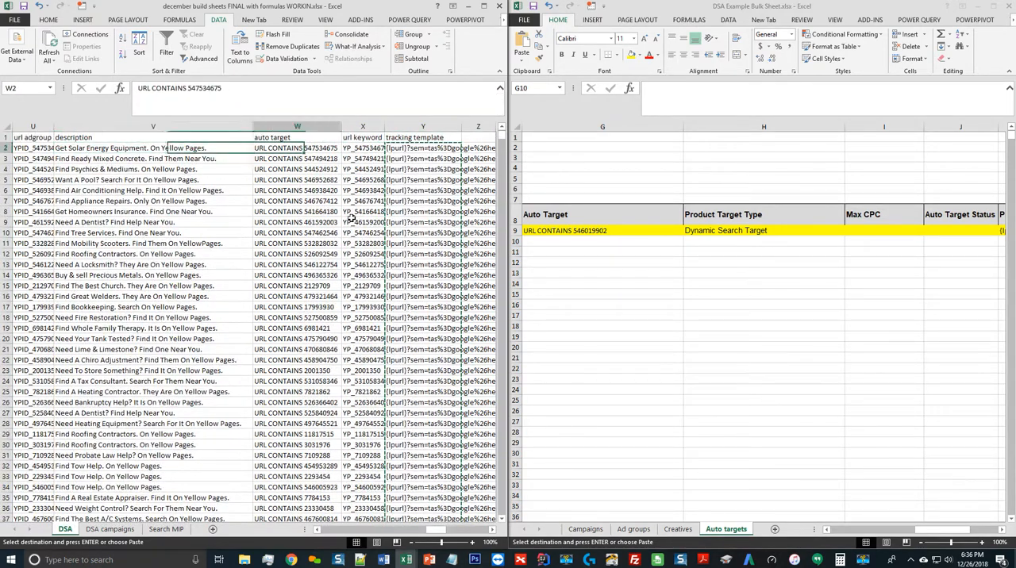
{"action": "key", "text": "ctrl+shift+Down"}
{"action": "key", "text": "ctrl+c"}
{"action": "left_click", "coordinate": [597, 239]}
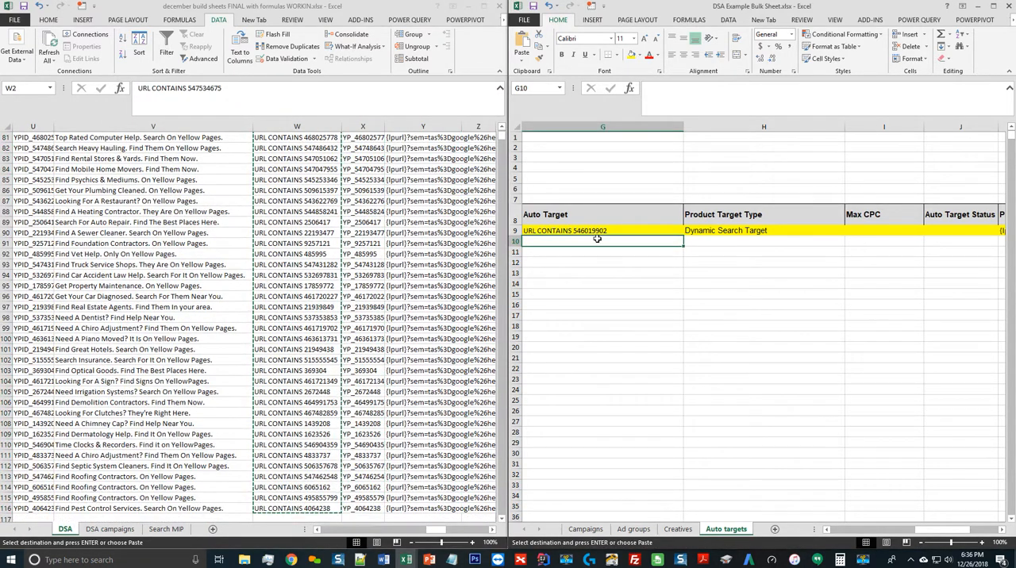
{"action": "key", "text": "ctrl+v"}
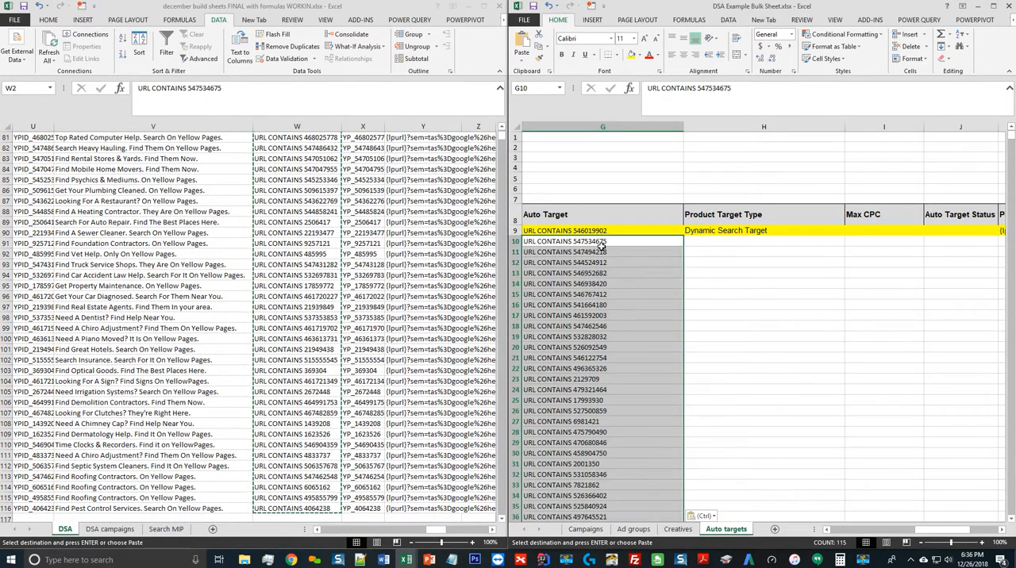
Fill Dynamic Search Target down the Auto targets template's Product Target Type column through the last target row, 124
{"action": "left_click", "coordinate": [732, 243]}
{"action": "type", "text": "Dynamic Search Target"}
{"action": "left_click", "coordinate": [660, 260]}
{"action": "key", "text": "ctrl+Down"}
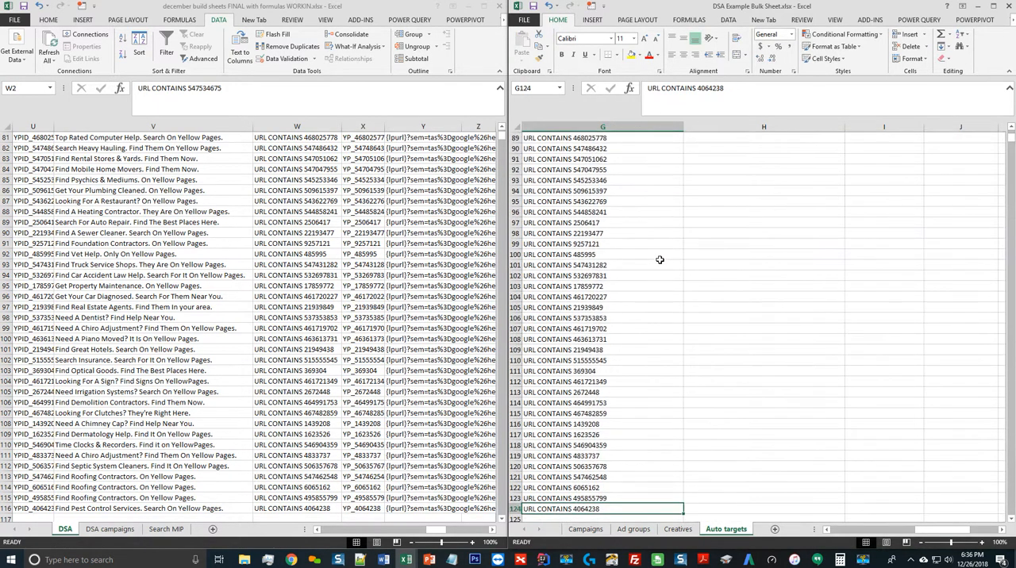
{"action": "key", "text": "Right"}
{"action": "key", "text": "ctrl+shift+Up"}
{"action": "key", "text": "ctrl+d"}
{"action": "key", "text": "ctrl+Up"}
{"action": "key", "text": "Down"}
{"action": "key", "text": "Down"}
Copy the DSA sheet's tracking templates from Y2 to the last row into the Auto targets template's Product Target Tracking Template column, starting in K10
{"action": "key", "text": "Right"}
{"action": "key", "text": "Right"}
{"action": "key", "text": "Right"}
{"action": "key", "text": "Right"}
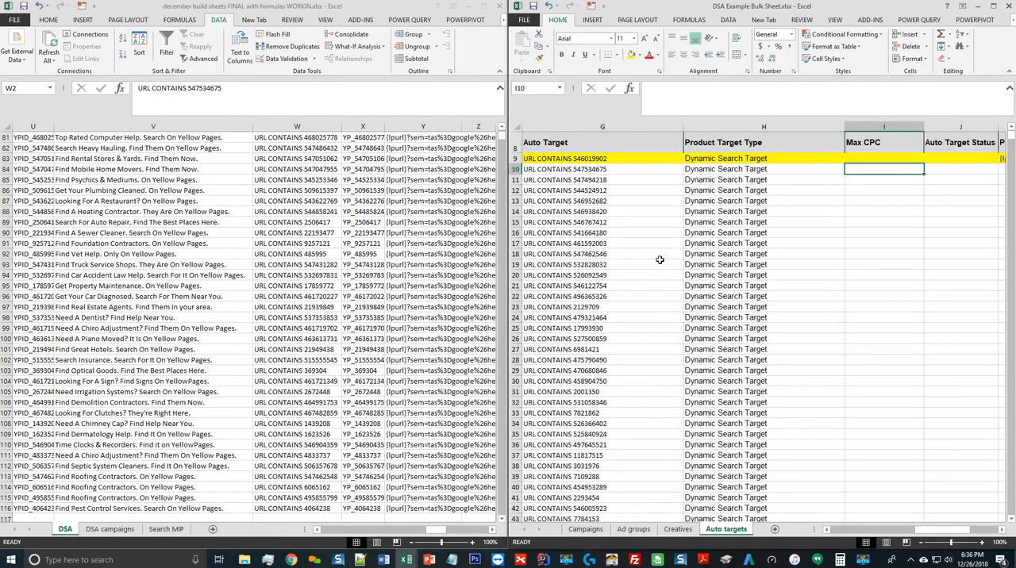
{"action": "key", "text": "Left"}
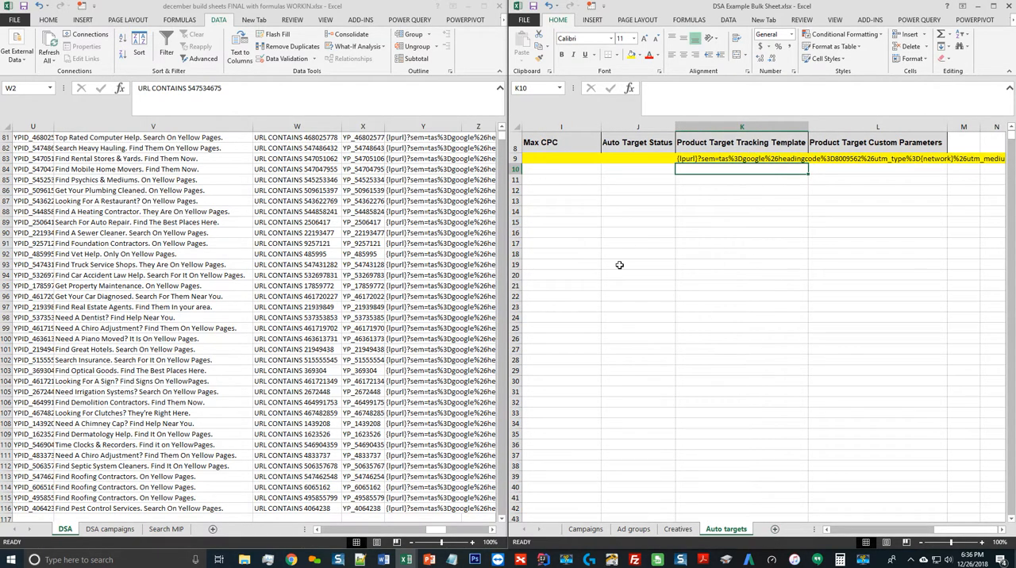
{"action": "left_click", "coordinate": [412, 214]}
{"action": "key", "text": "ctrl+Up"}
{"action": "key", "text": "Right"}
{"action": "key", "text": "Right"}
{"action": "key", "text": "Down"}
{"action": "key", "text": "ctrl+shift+Down"}
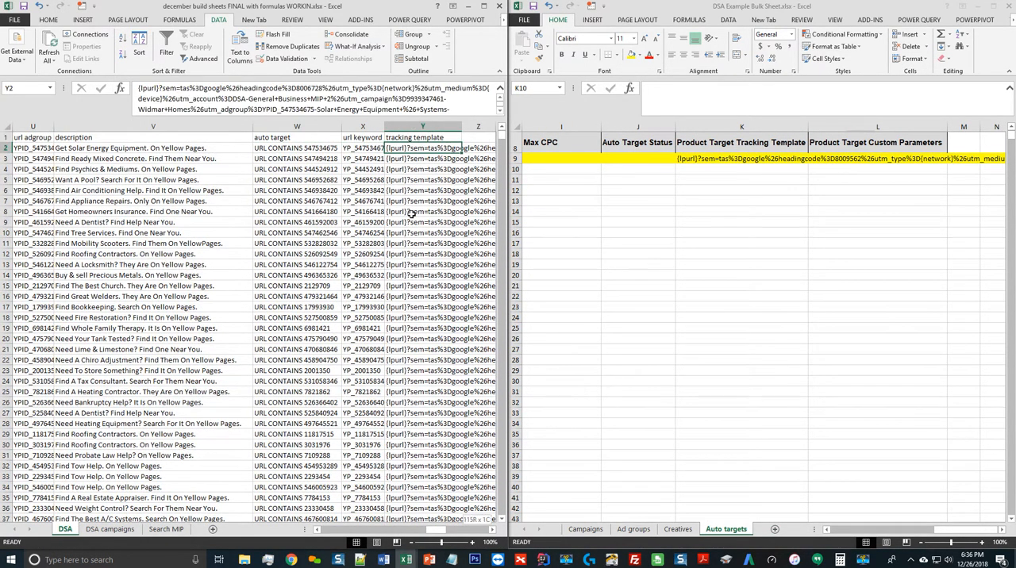
{"action": "key", "text": "ctrl+c"}
{"action": "left_click", "coordinate": [782, 169]}
{"action": "key", "text": "ctrl+v"}
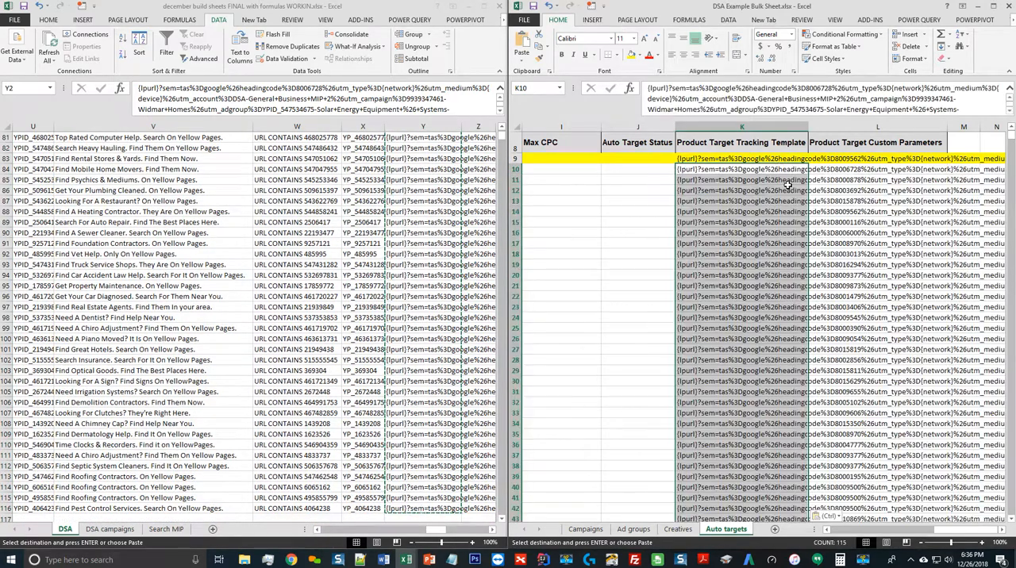
Check row 15 of the Creatives template across to its tracking template, and the Auto targets rows back to the account names
{"action": "left_click", "coordinate": [677, 529]}
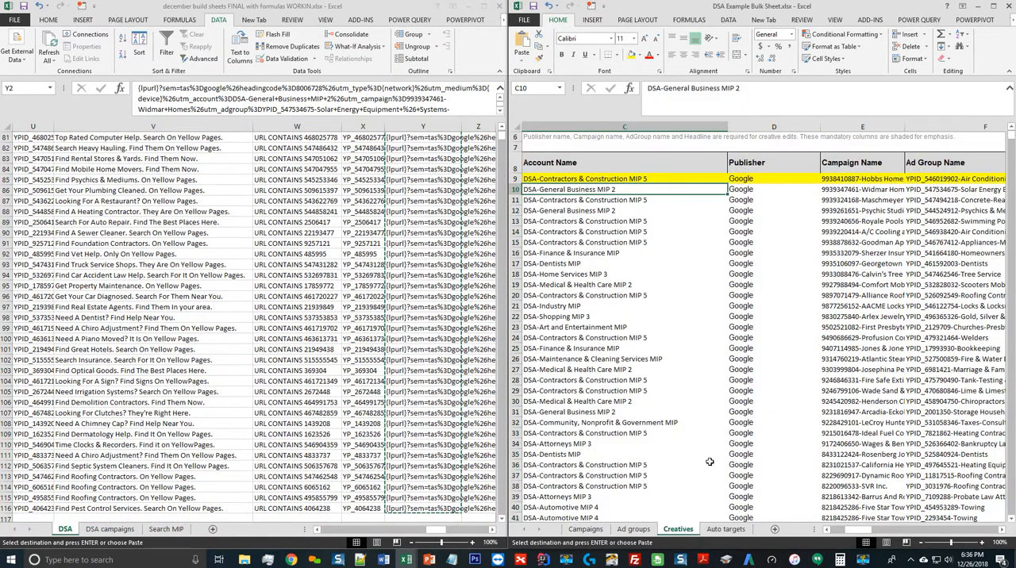
{"action": "left_click", "coordinate": [895, 243]}
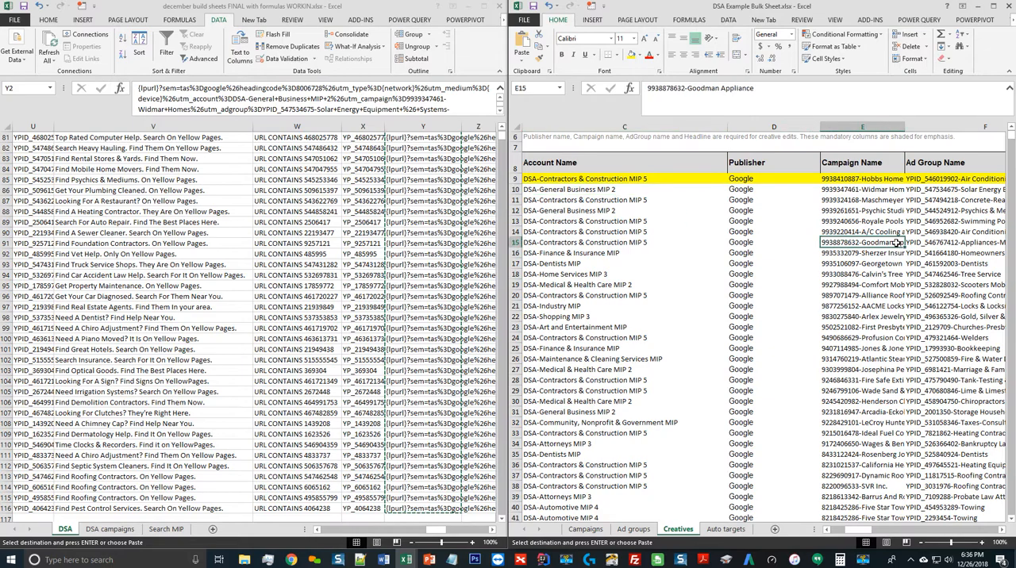
{"action": "key", "text": "Right"}
{"action": "key", "text": "Right"}
{"action": "key", "text": "Right"}
{"action": "key", "text": "Right"}
{"action": "key", "text": "Right"}
{"action": "key", "text": "Right"}
{"action": "key", "text": "Right"}
{"action": "key", "text": "Right"}
{"action": "key", "text": "Right"}
{"action": "key", "text": "Right"}
{"action": "key", "text": "Right"}
{"action": "key", "text": "Right"}
{"action": "key", "text": "Right"}
{"action": "key", "text": "Right"}
{"action": "key", "text": "Right"}
{"action": "key", "text": "Right"}
{"action": "key", "text": "Right"}
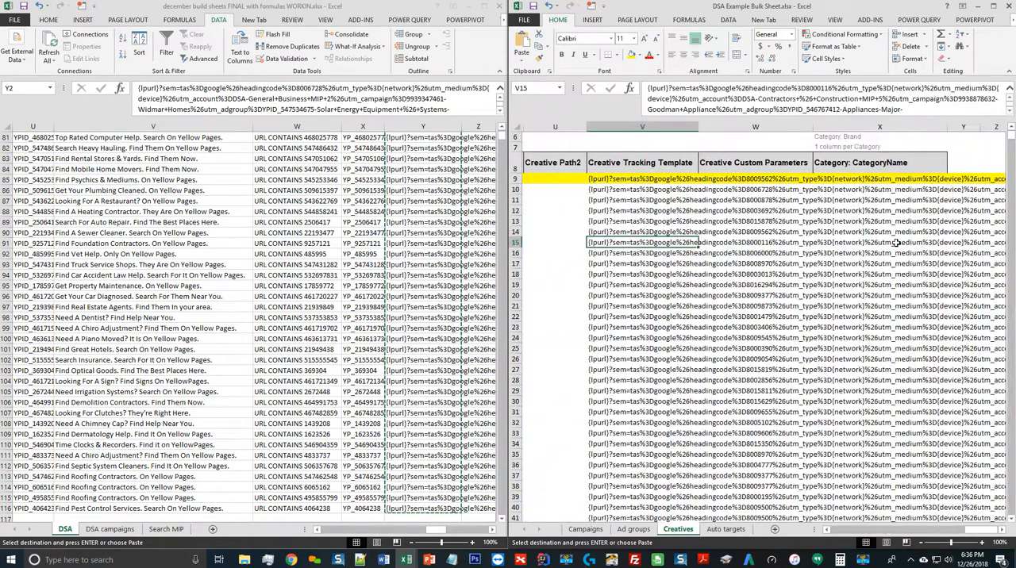
{"action": "left_click", "coordinate": [726, 529]}
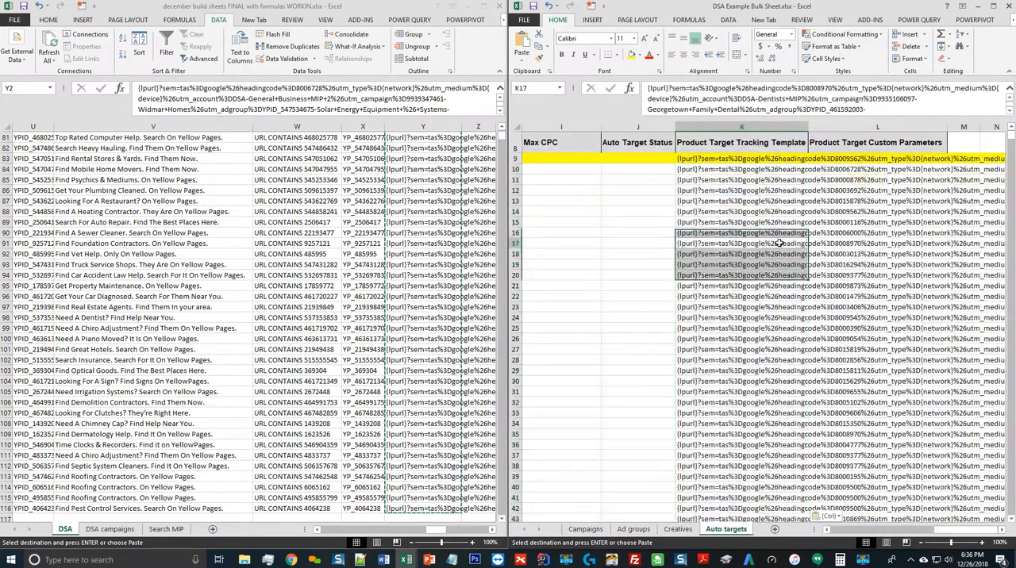
{"action": "key", "text": "ctrl+Left"}
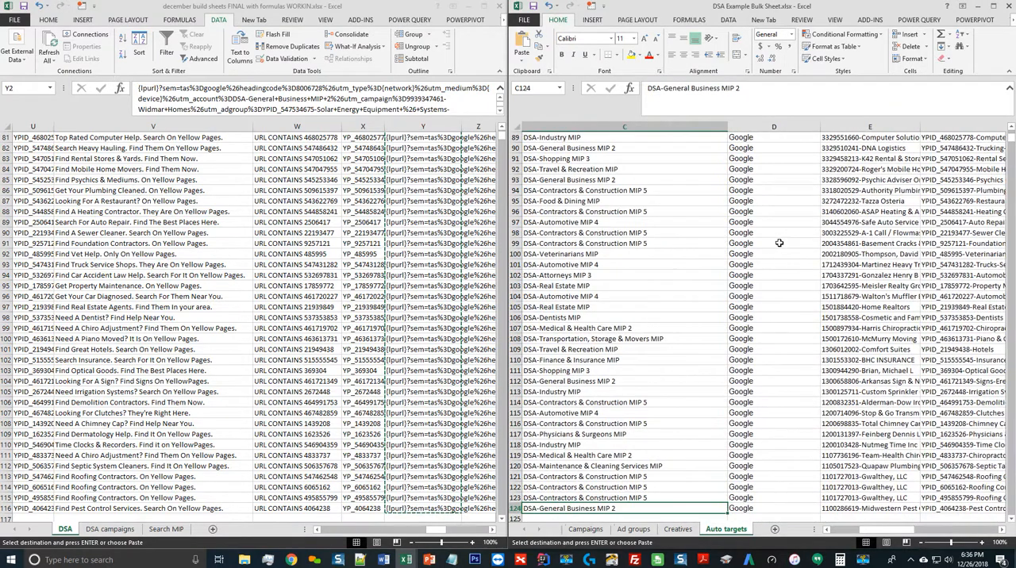
{"action": "key", "text": "ctrl+Left"}
{"action": "key", "text": "ctrl+Up"}
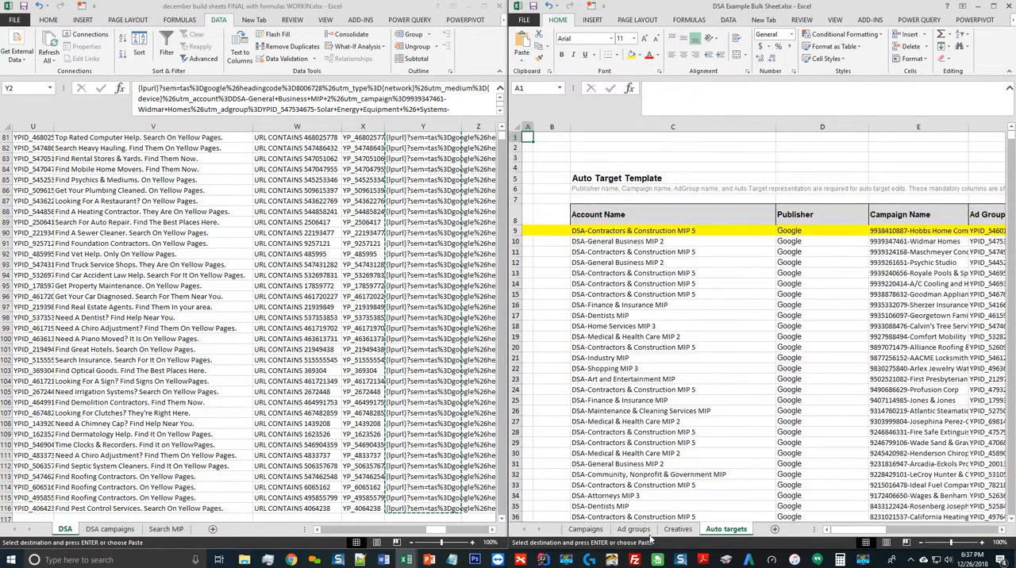
Delete the yellow example row 9 from the Ad groups, Creatives and Auto targets templates
{"action": "left_click", "coordinate": [633, 529]}
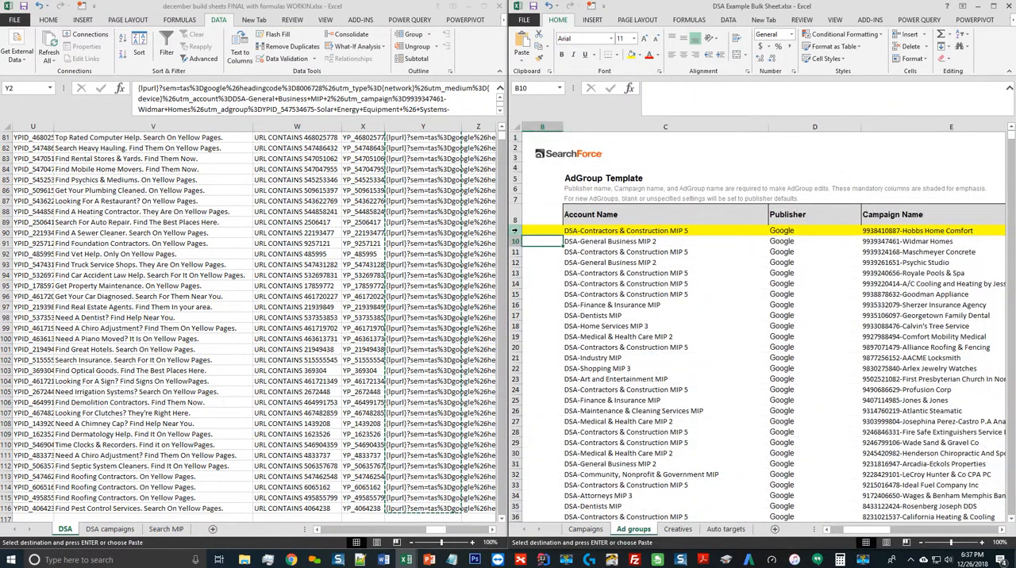
{"action": "key", "text": "ctrl+Page_Down"}
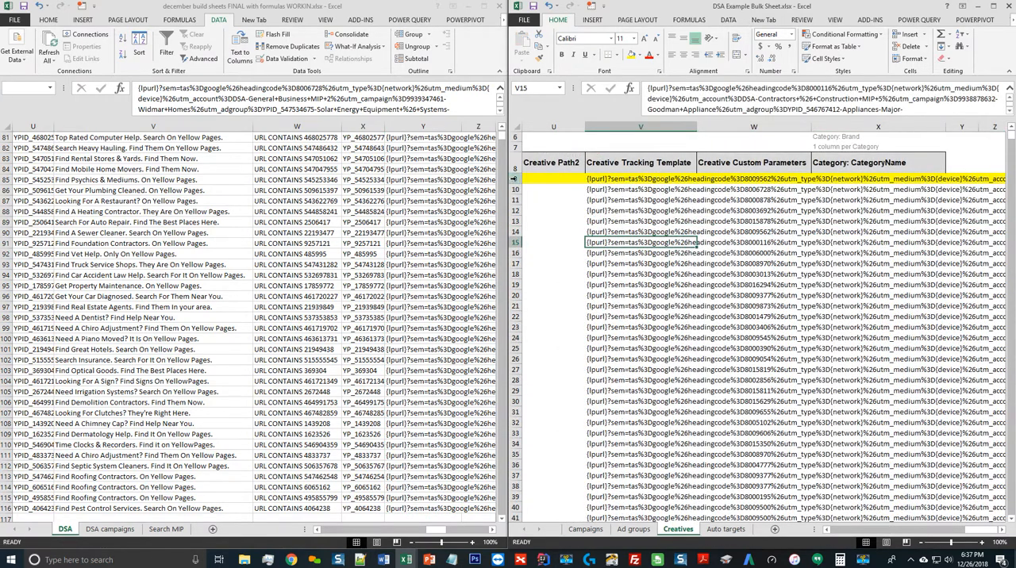
{"action": "key", "text": "ctrl+Page_Down"}
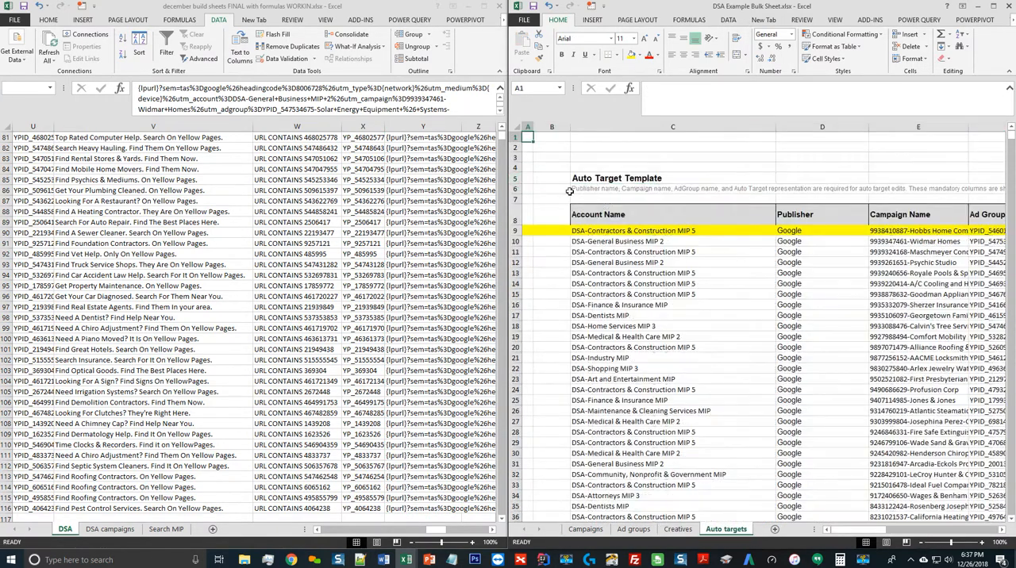
{"action": "left_click", "coordinate": [516, 231]}
{"action": "key", "text": "ctrl+minus"}
{"action": "left_click", "coordinate": [764, 243]}
{"action": "left_click", "coordinate": [893, 262]}
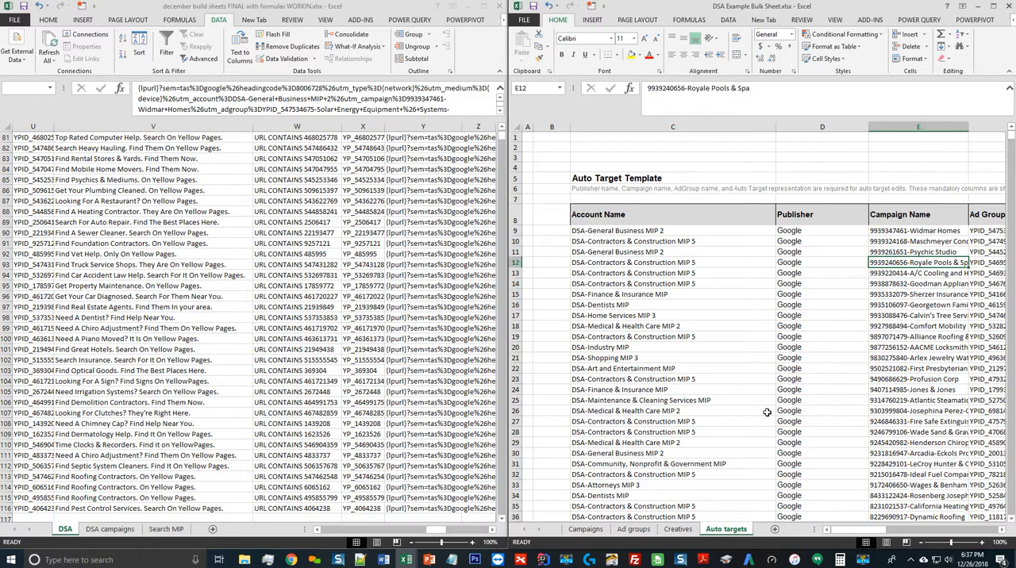
Review the Campaigns template from campaign name to budget, and look over the Ad groups, Creatives and Auto targets sheets
{"action": "left_click", "coordinate": [591, 530]}
{"action": "left_click", "coordinate": [896, 230]}
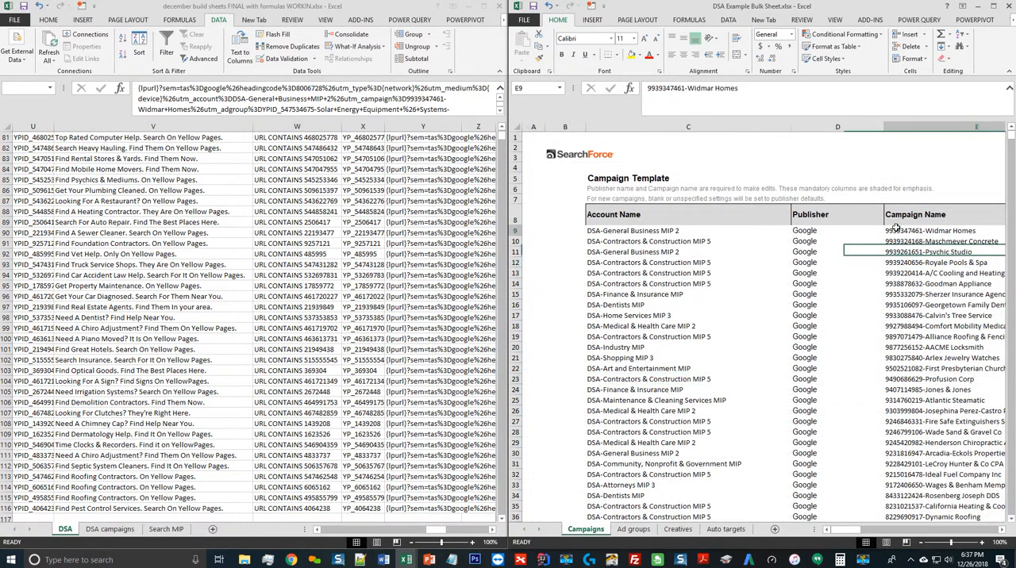
{"action": "key", "text": "Right"}
{"action": "key", "text": "Right"}
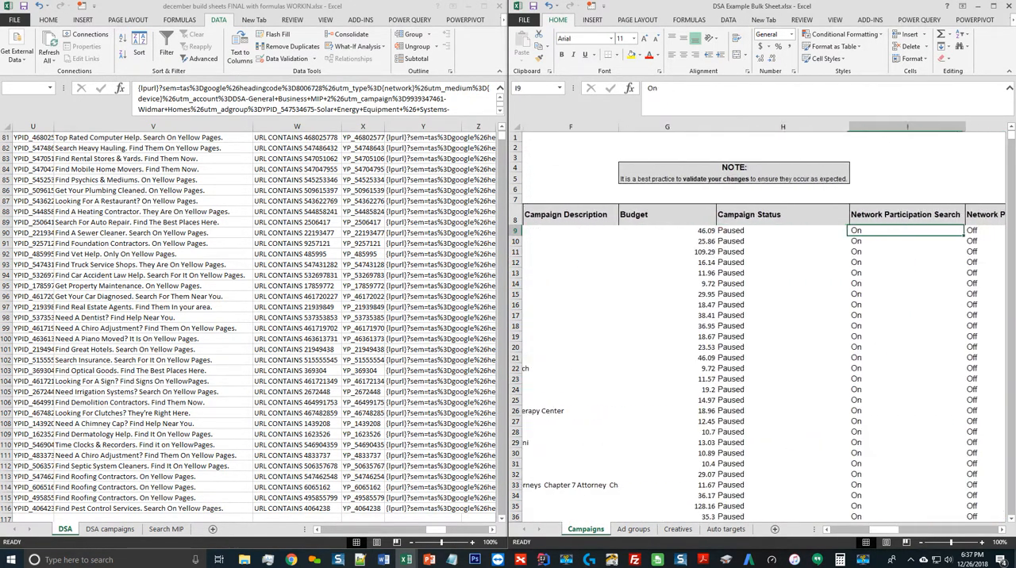
{"action": "left_click", "coordinate": [632, 530]}
{"action": "left_click", "coordinate": [677, 530]}
{"action": "left_click", "coordinate": [724, 530]}
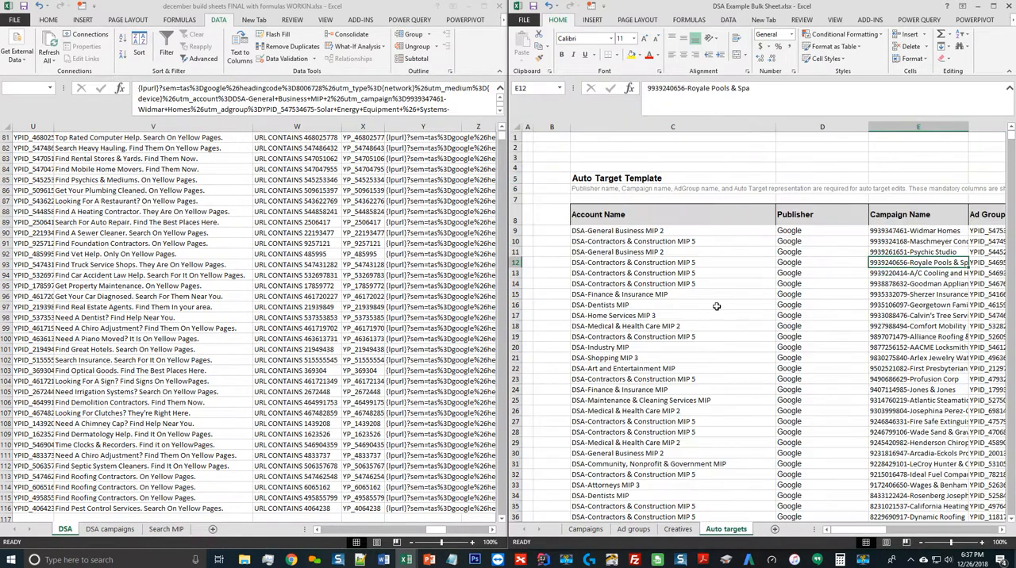
{"action": "left_click", "coordinate": [699, 241]}
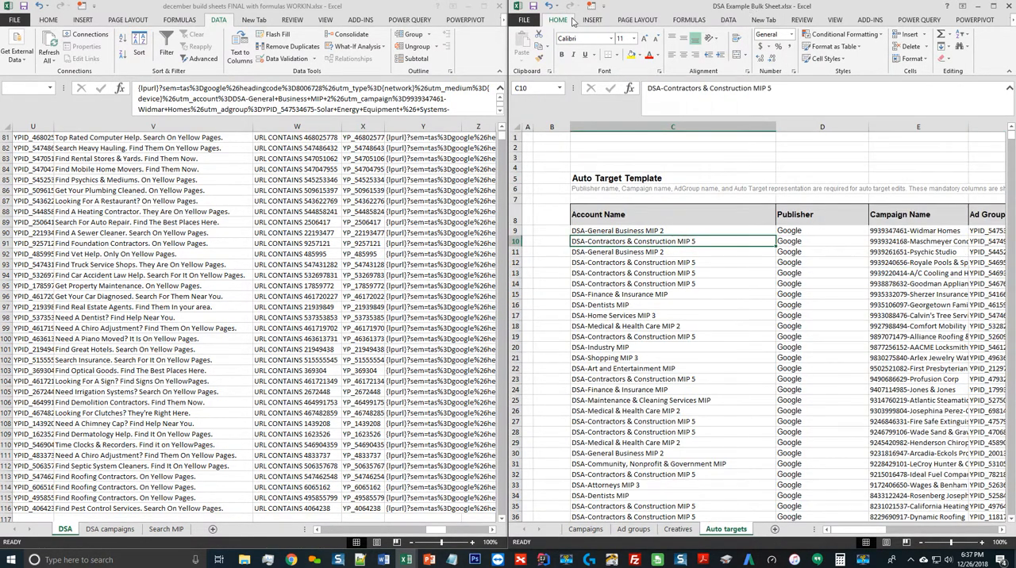
Save the bulk sheet in the 2nd phase folder under the new name DSA Example Bulk Sheet COMPLETE.xlsx
{"action": "left_click", "coordinate": [524, 19]}
{"action": "left_click", "coordinate": [532, 126]}
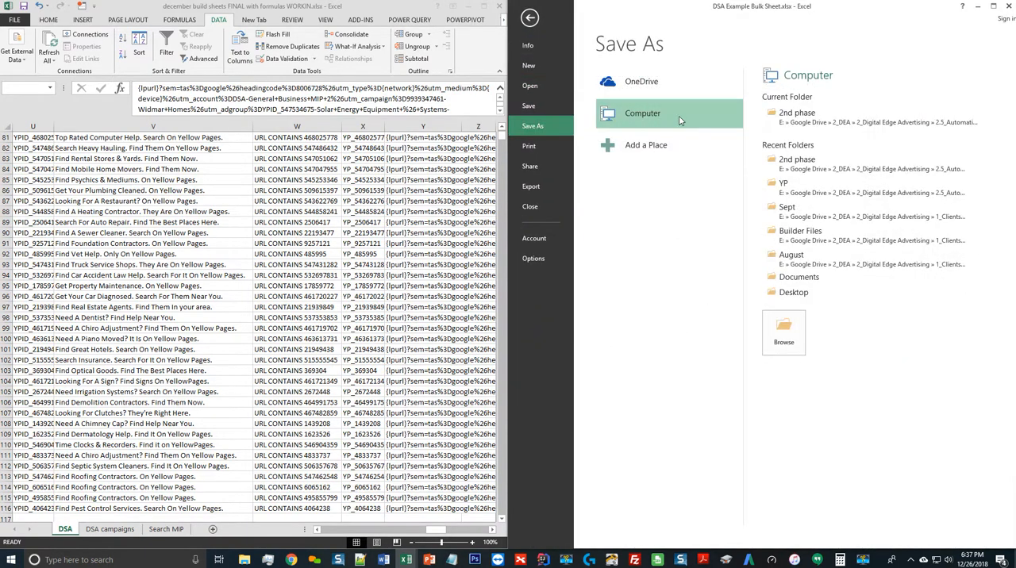
{"action": "double_click", "coordinate": [669, 116]}
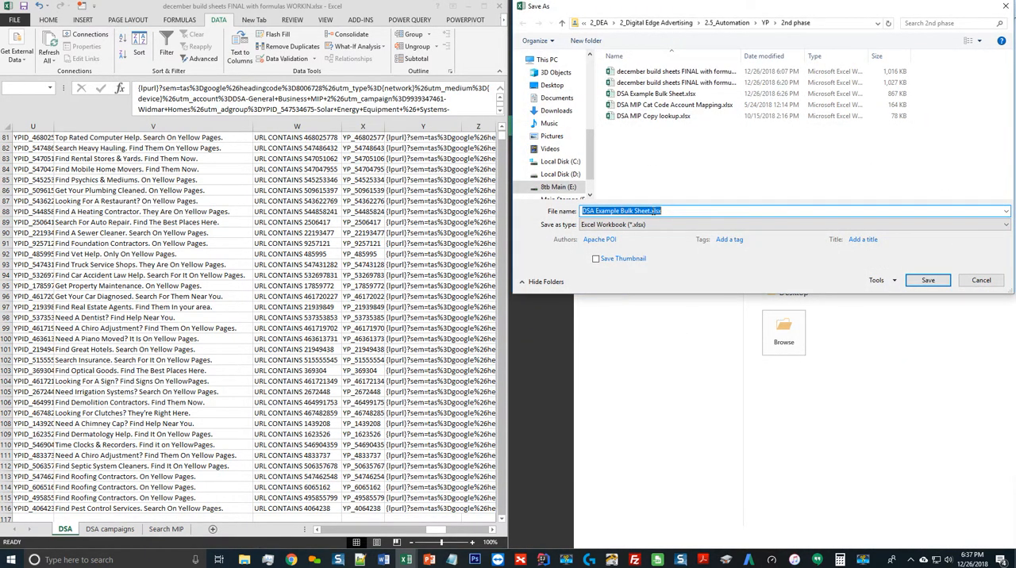
{"action": "left_click", "coordinate": [650, 210]}
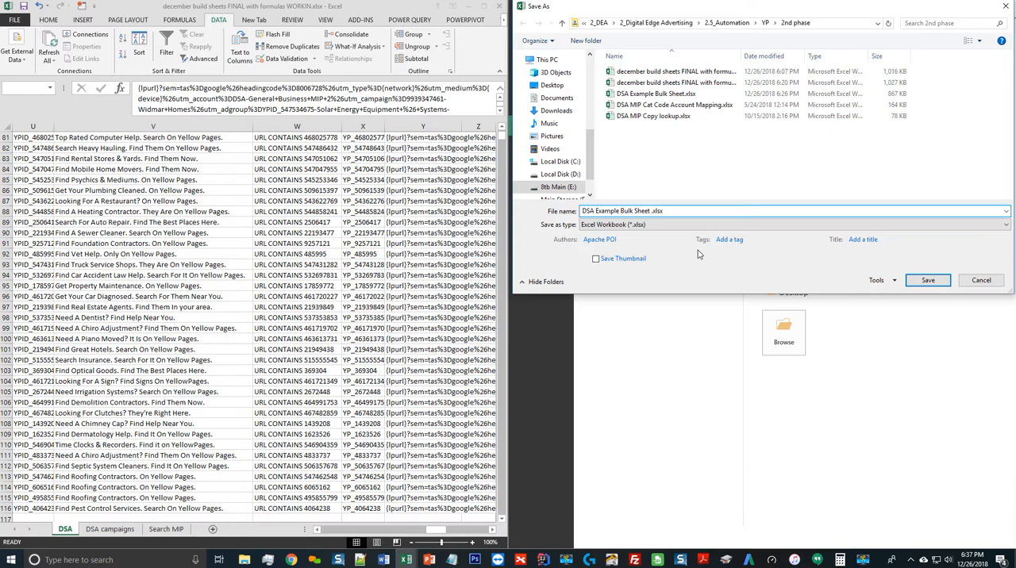
{"action": "type", "text": "COMPLETE"}
{"action": "key", "text": "Return"}
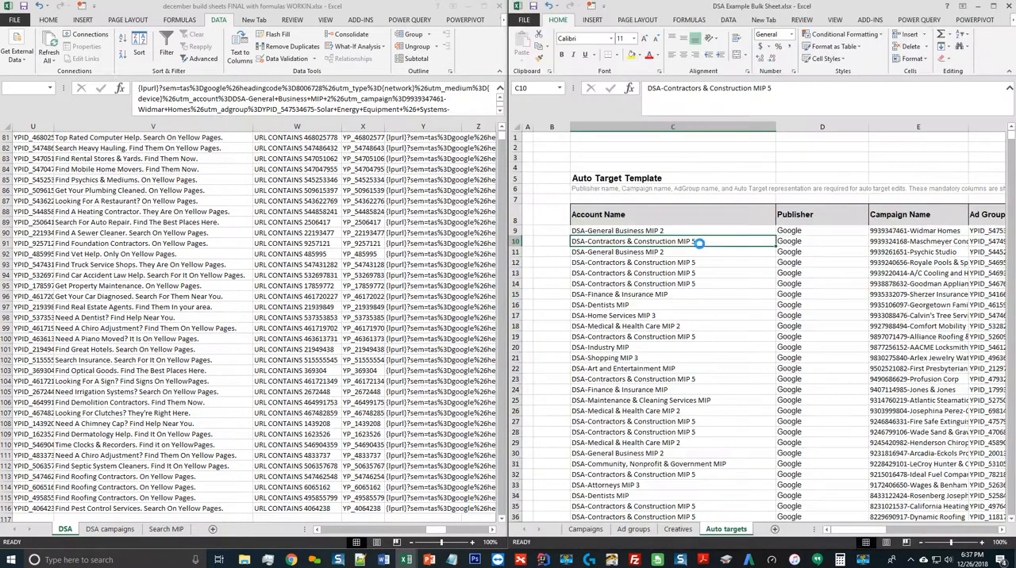
Review the first Auto targets row's account, publisher, campaign and ad group names, and the Campaigns template's description and budget columns
{"action": "key", "text": "Right"}
{"action": "key", "text": "Right"}
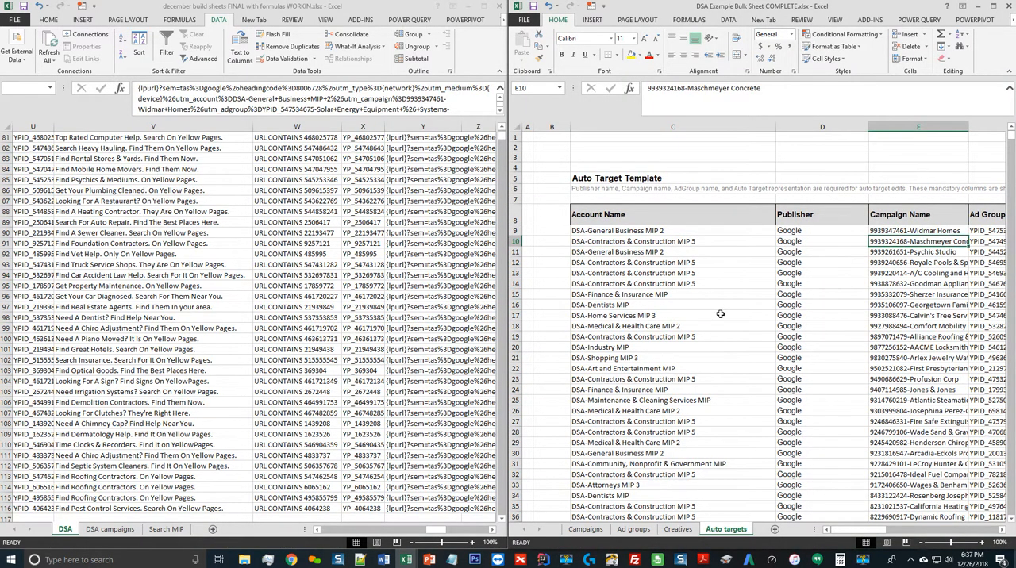
{"action": "left_click", "coordinate": [673, 233]}
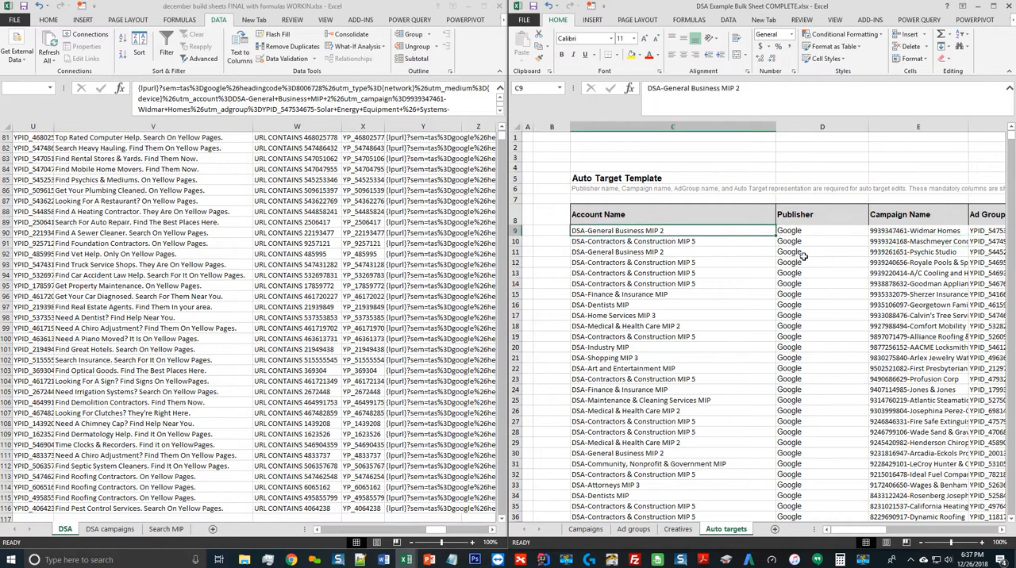
{"action": "left_click", "coordinate": [901, 225]}
{"action": "left_click", "coordinate": [786, 229]}
{"action": "left_click", "coordinate": [708, 228]}
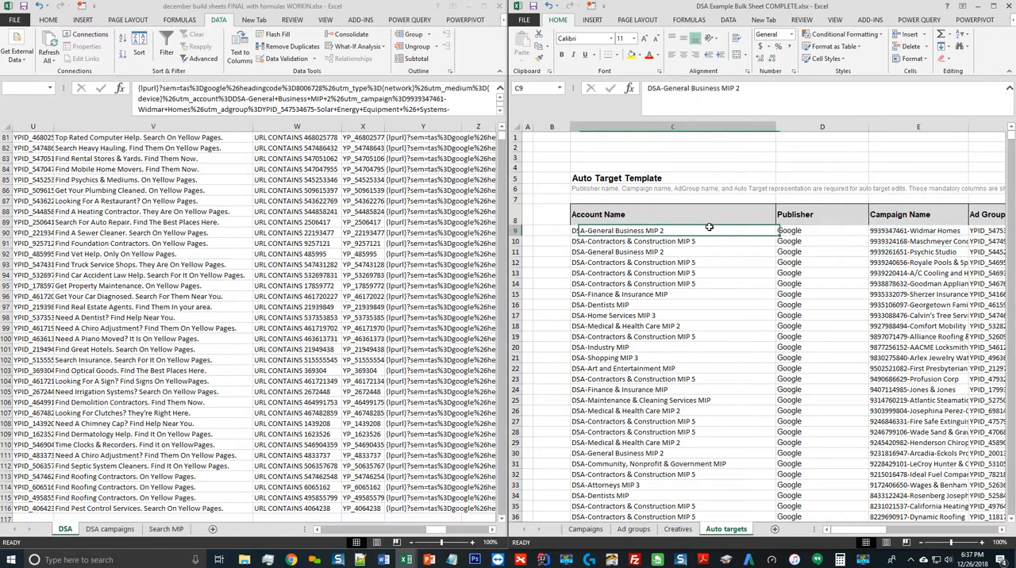
{"action": "left_click", "coordinate": [999, 231]}
{"action": "left_click", "coordinate": [586, 529]}
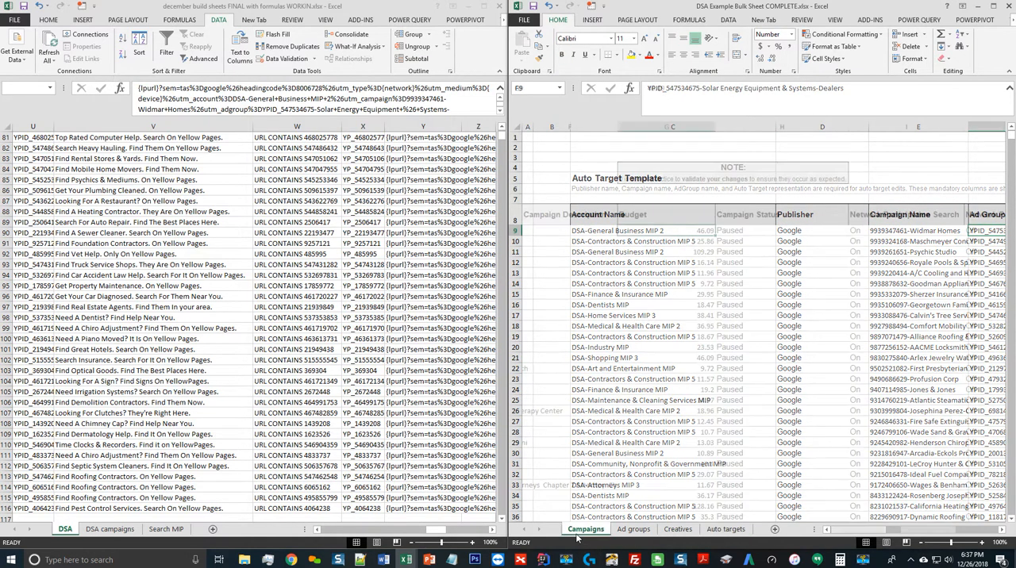
{"action": "left_click", "coordinate": [591, 215]}
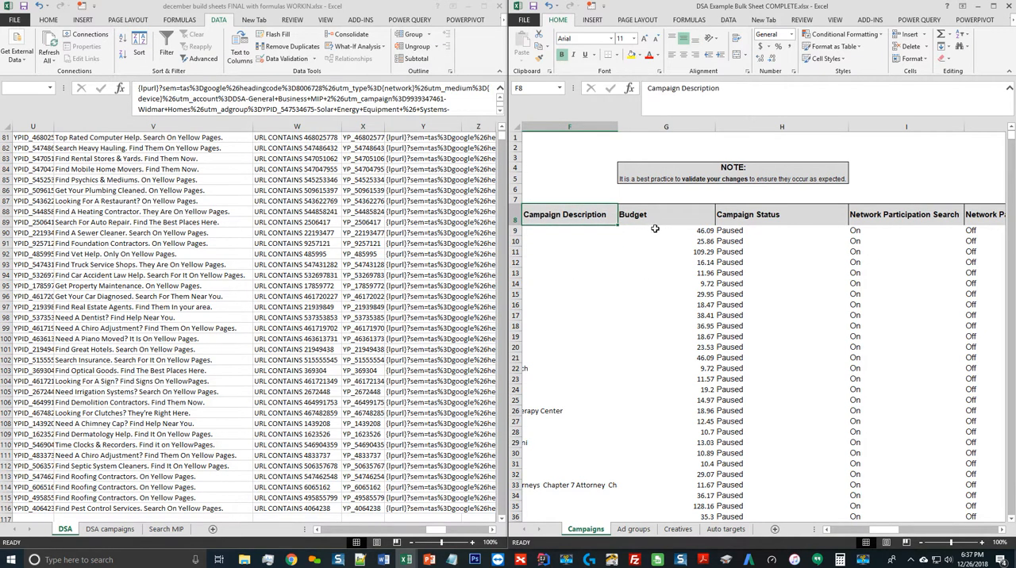